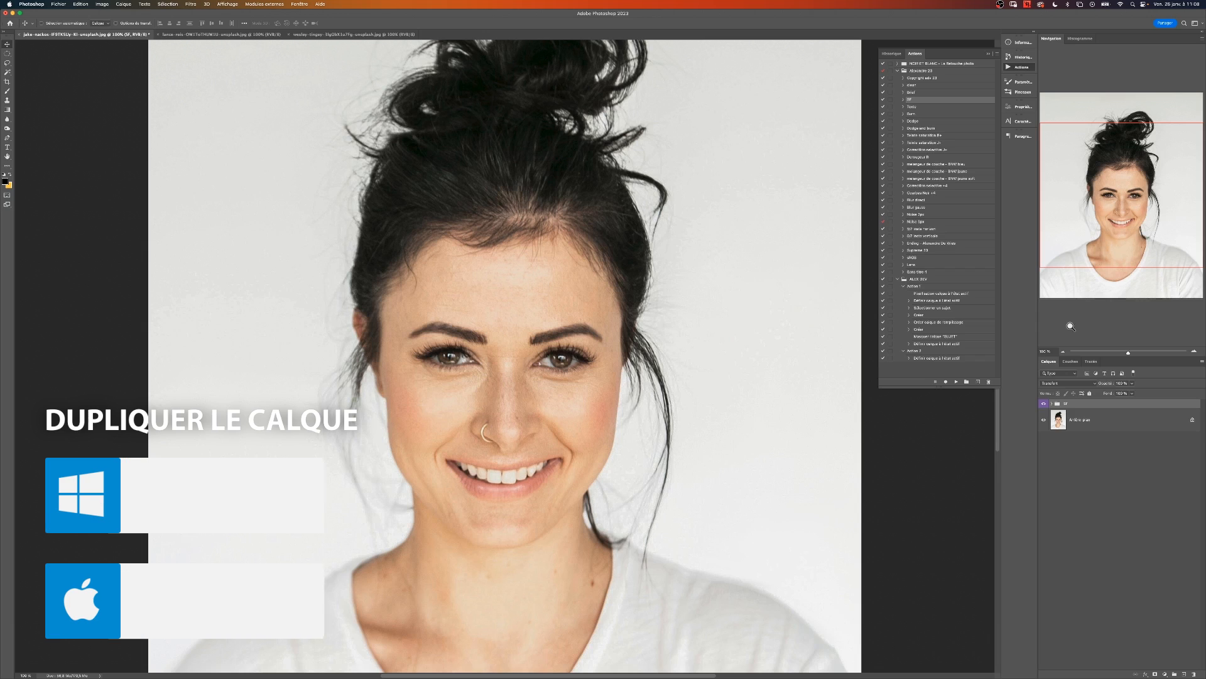
Duplicate the SF group and convert the copy to a smart object.
{"action": "right_click", "coordinate": [1092, 408]}
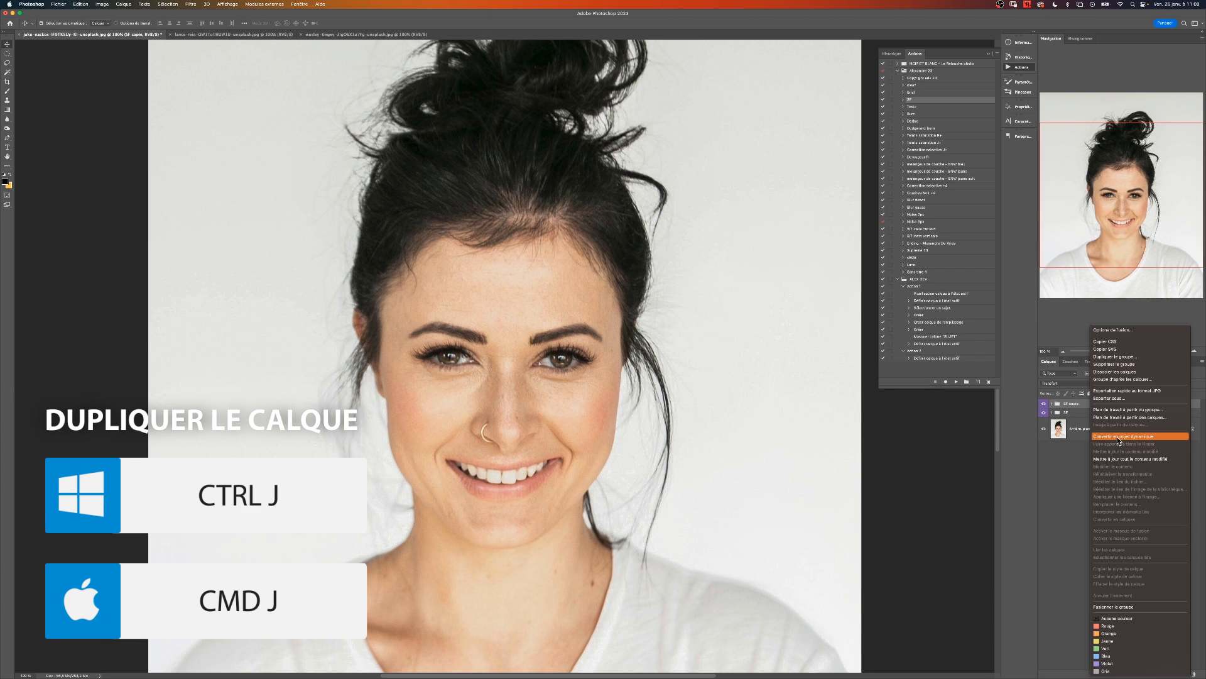
{"action": "left_click", "coordinate": [1155, 437]}
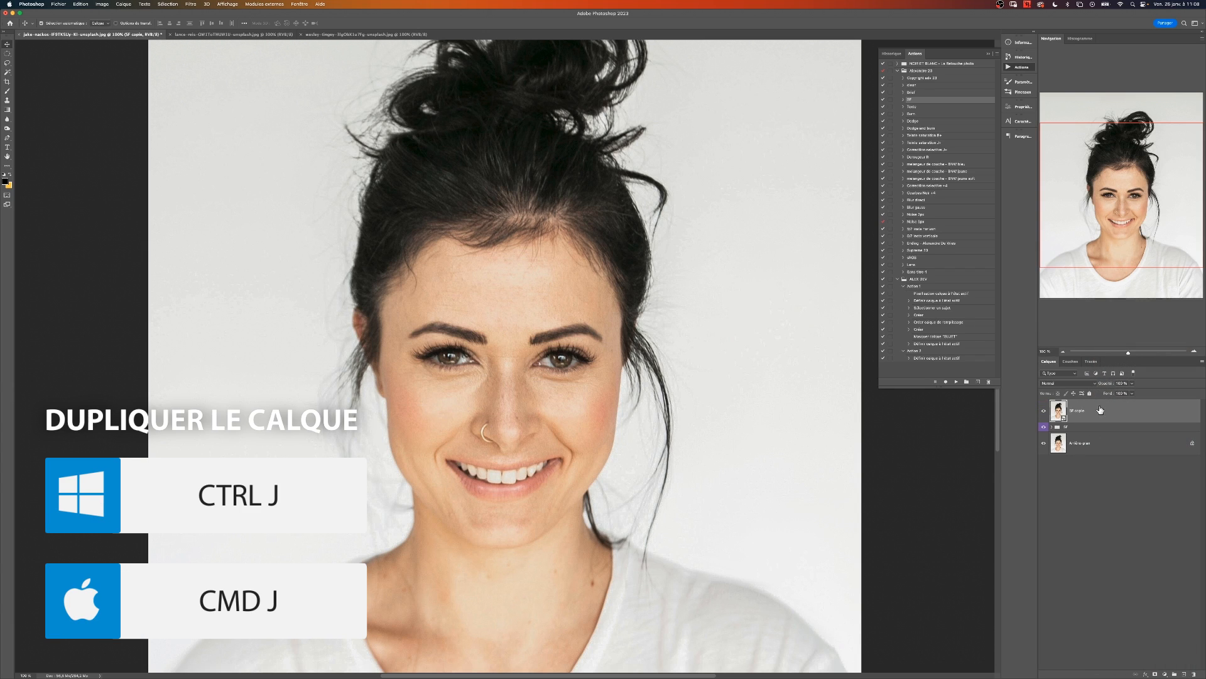
Apply the Plus net sharpening filter to SF copie and compare the image with the layer hidden and shown.
{"action": "left_click", "coordinate": [191, 3]}
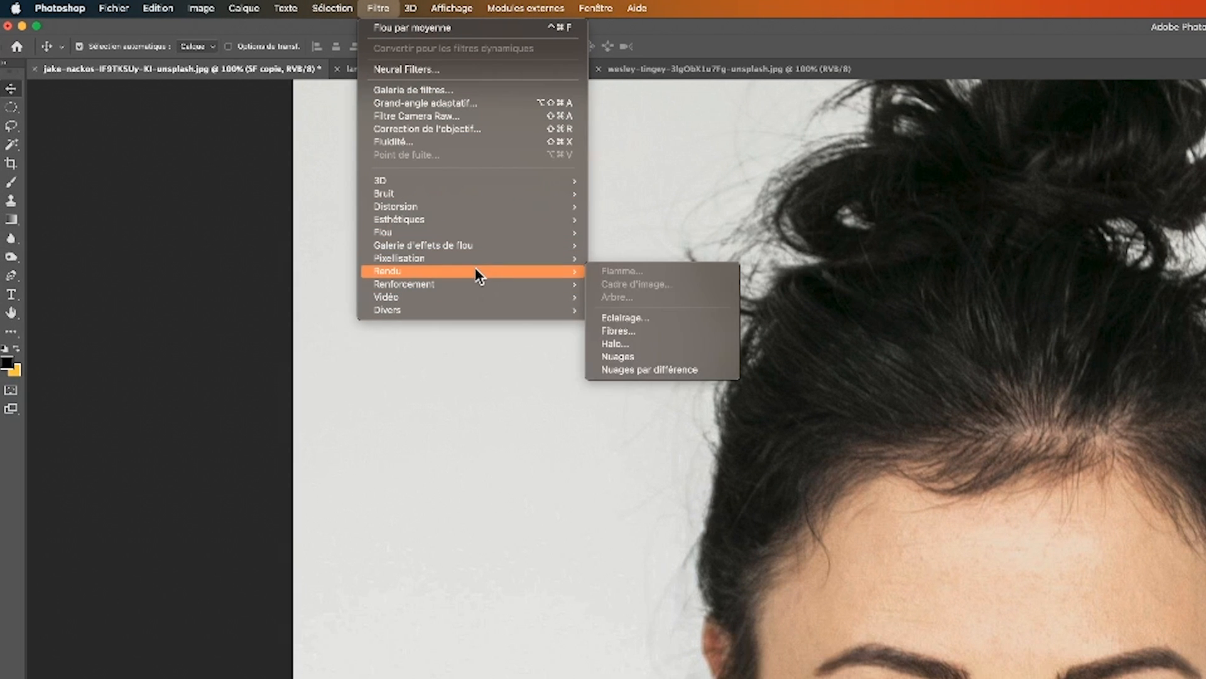
{"action": "mouse_move", "coordinate": [446, 261]}
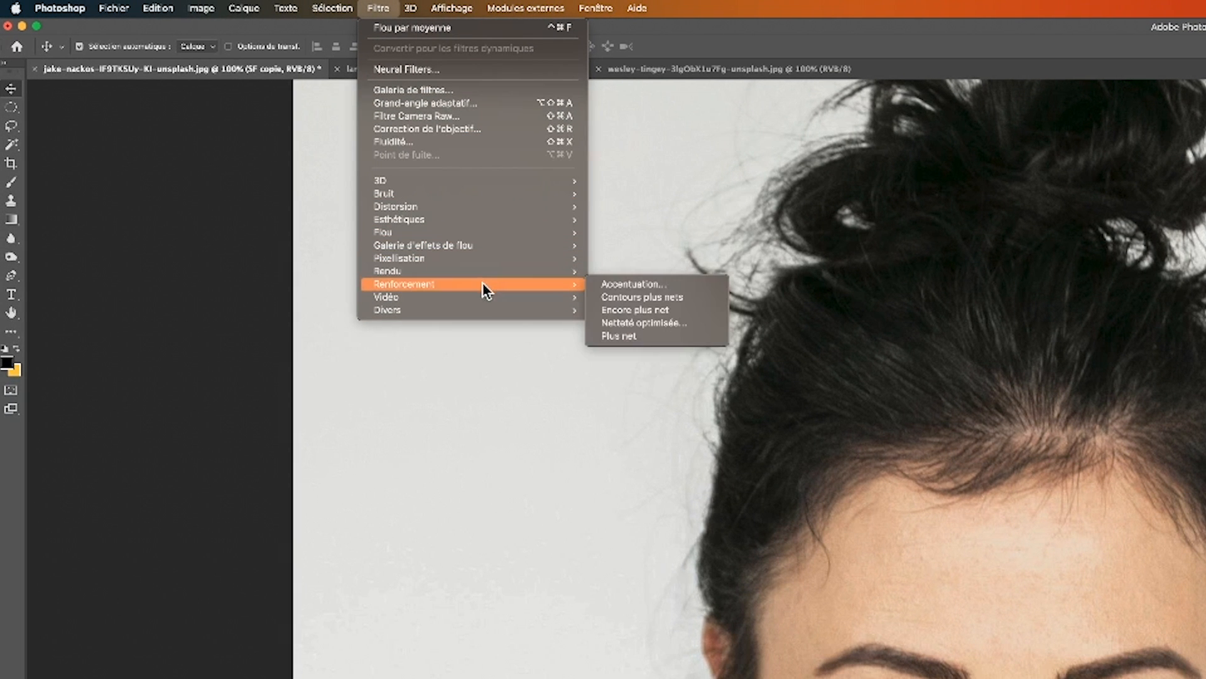
{"action": "left_click", "coordinate": [657, 339]}
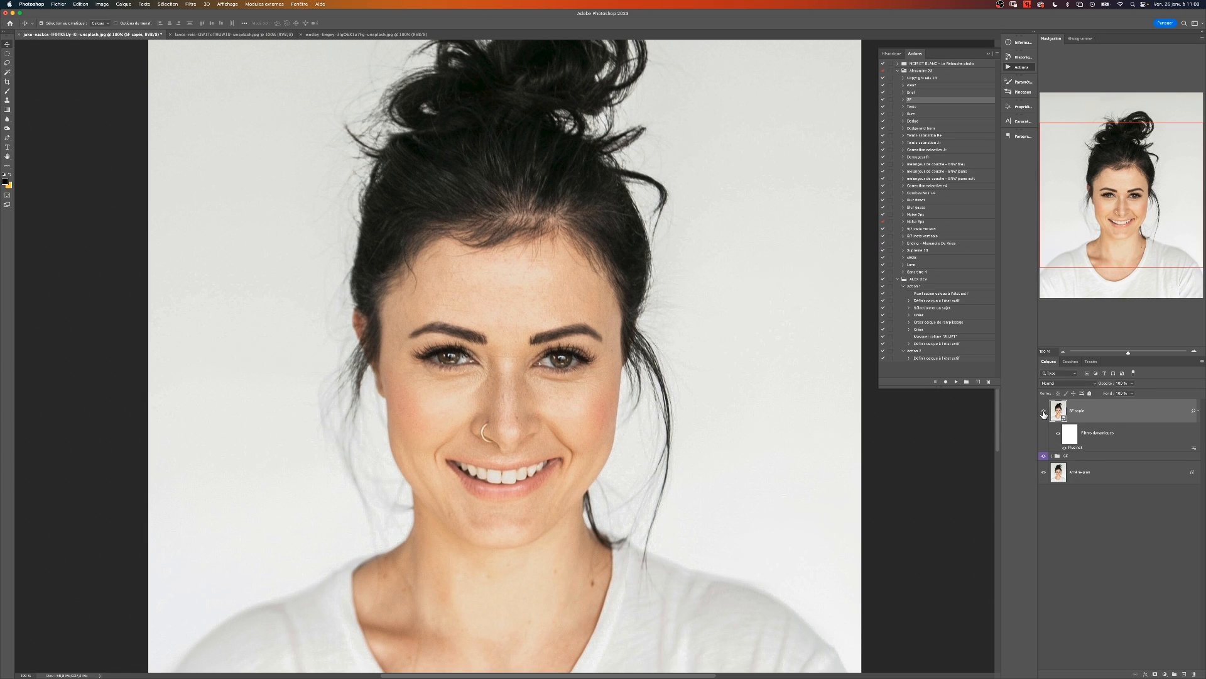
{"action": "left_click", "coordinate": [1044, 412]}
{"action": "left_click", "coordinate": [1043, 412]}
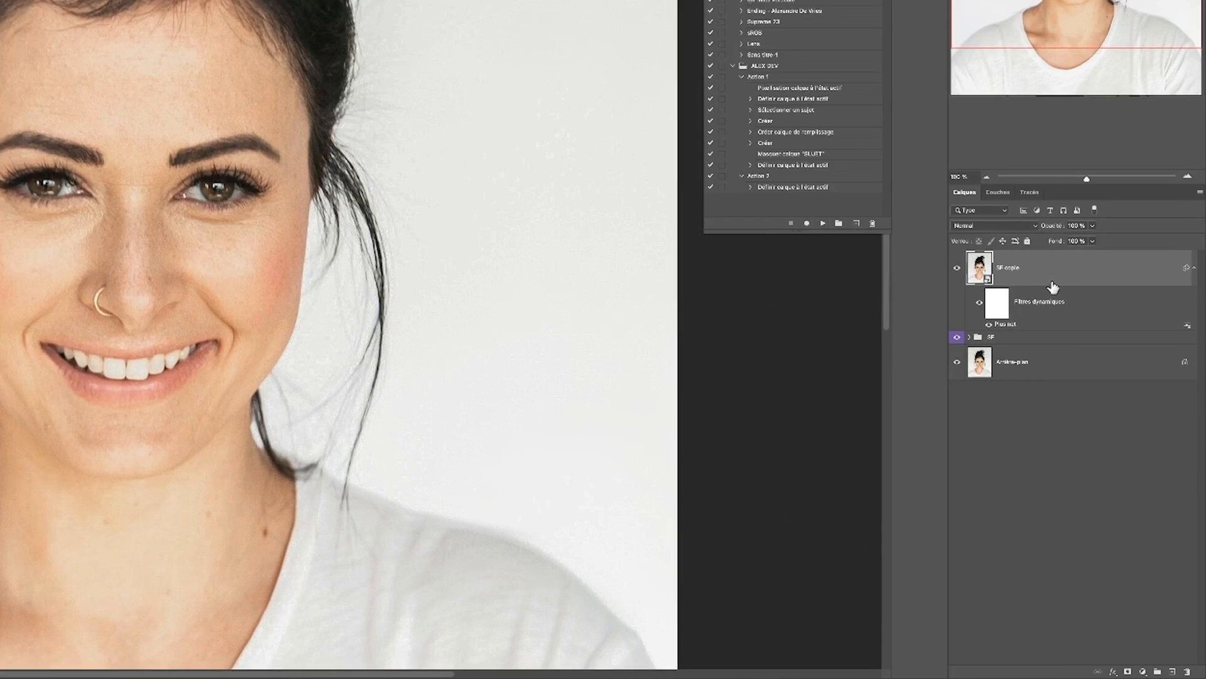
Duplicate SF copie, delete the Plus net smart filter from the duplicate and rasterize that layer.
{"action": "key", "text": "super+j"}
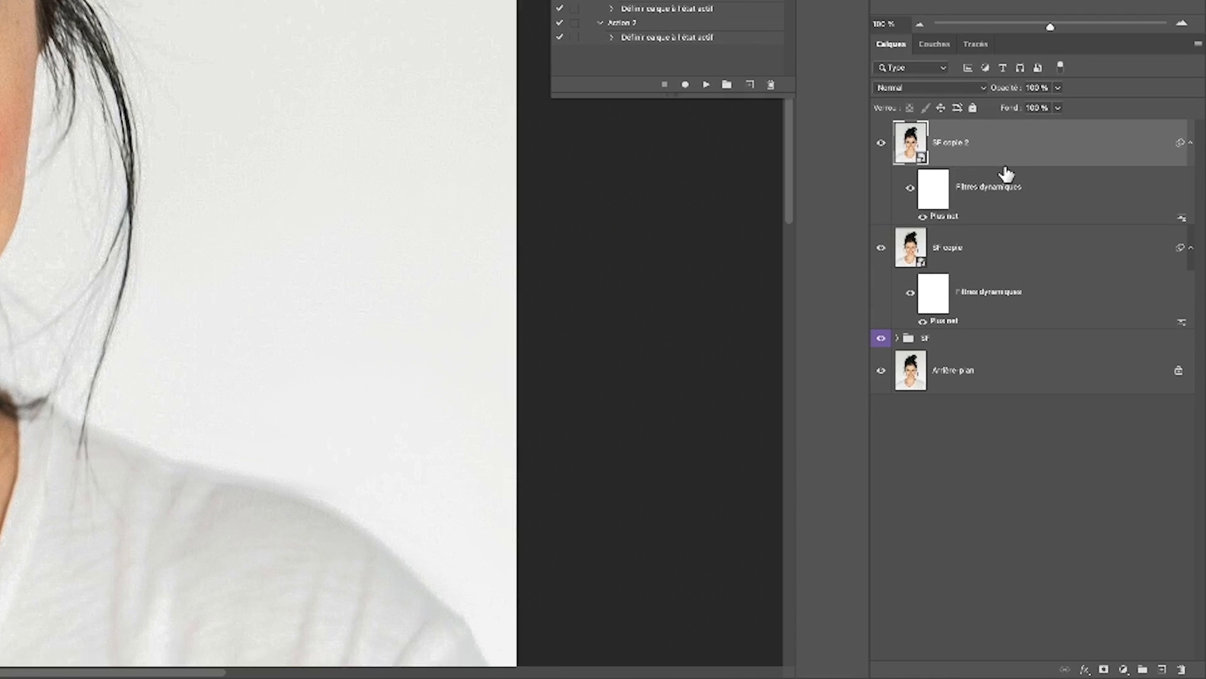
{"action": "right_click", "coordinate": [944, 217]}
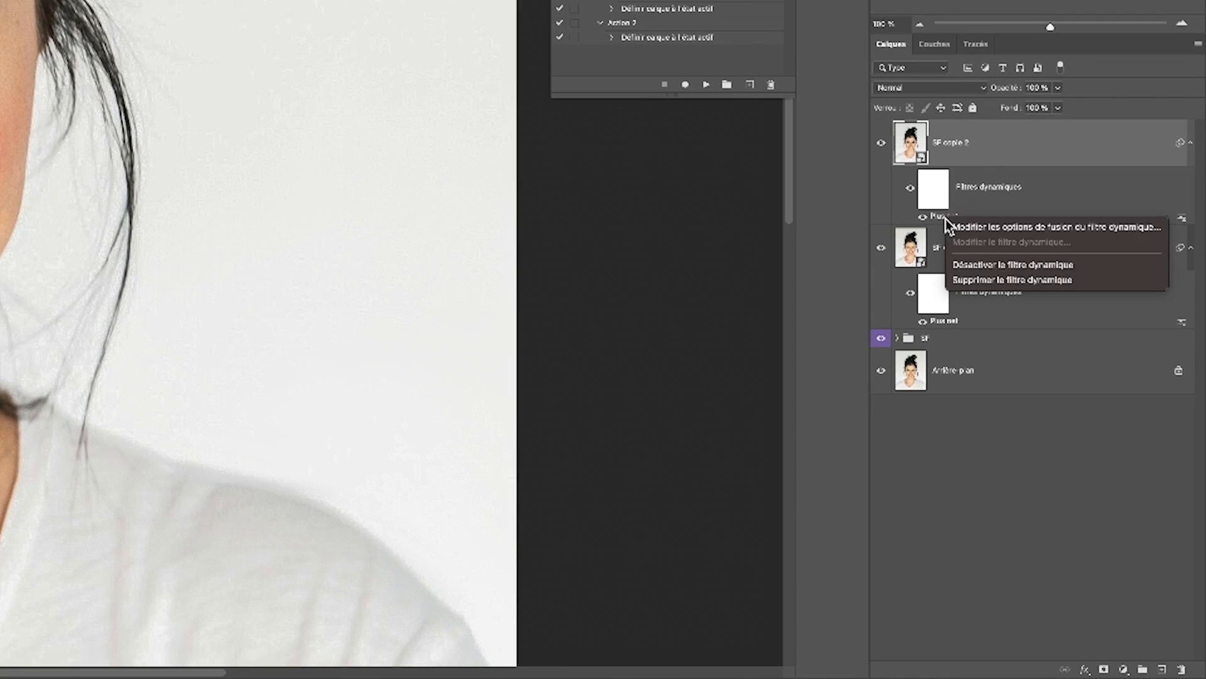
{"action": "left_click", "coordinate": [1008, 286]}
{"action": "right_click", "coordinate": [960, 154]}
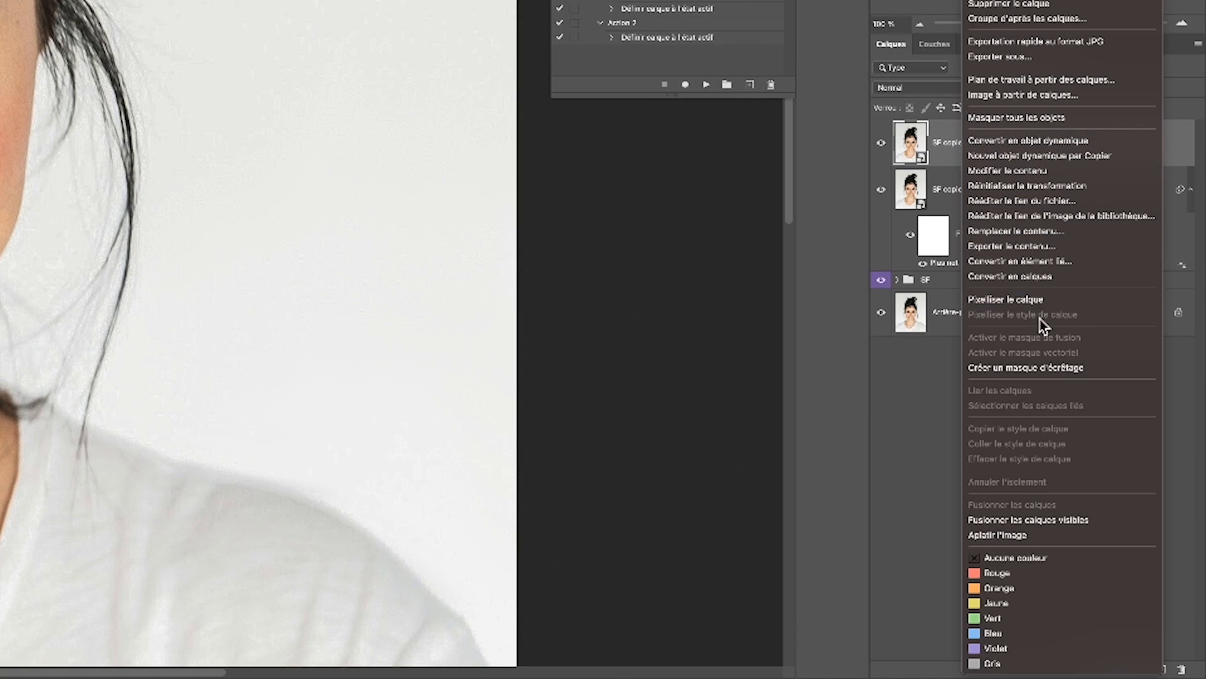
{"action": "left_click", "coordinate": [1034, 300]}
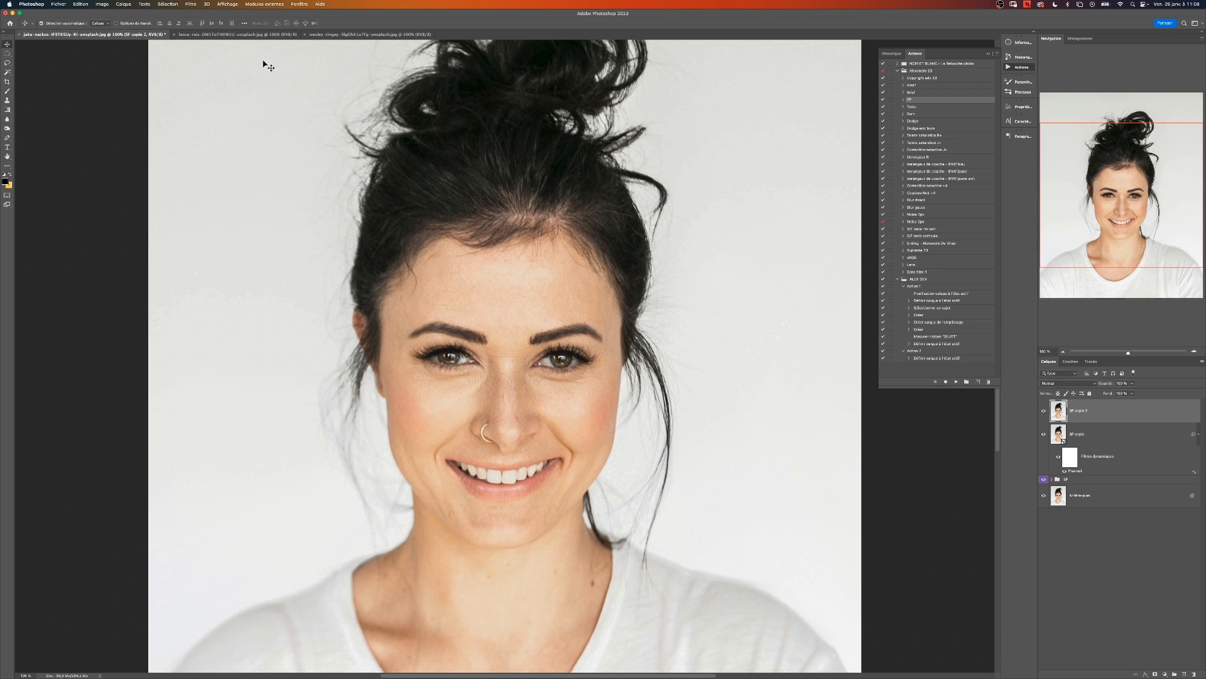
Start a Passe-haut filter on the rasterized duplicate and raise its radius stepwise to 11 pixels.
{"action": "left_click", "coordinate": [191, 4]}
{"action": "mouse_move", "coordinate": [281, 160]}
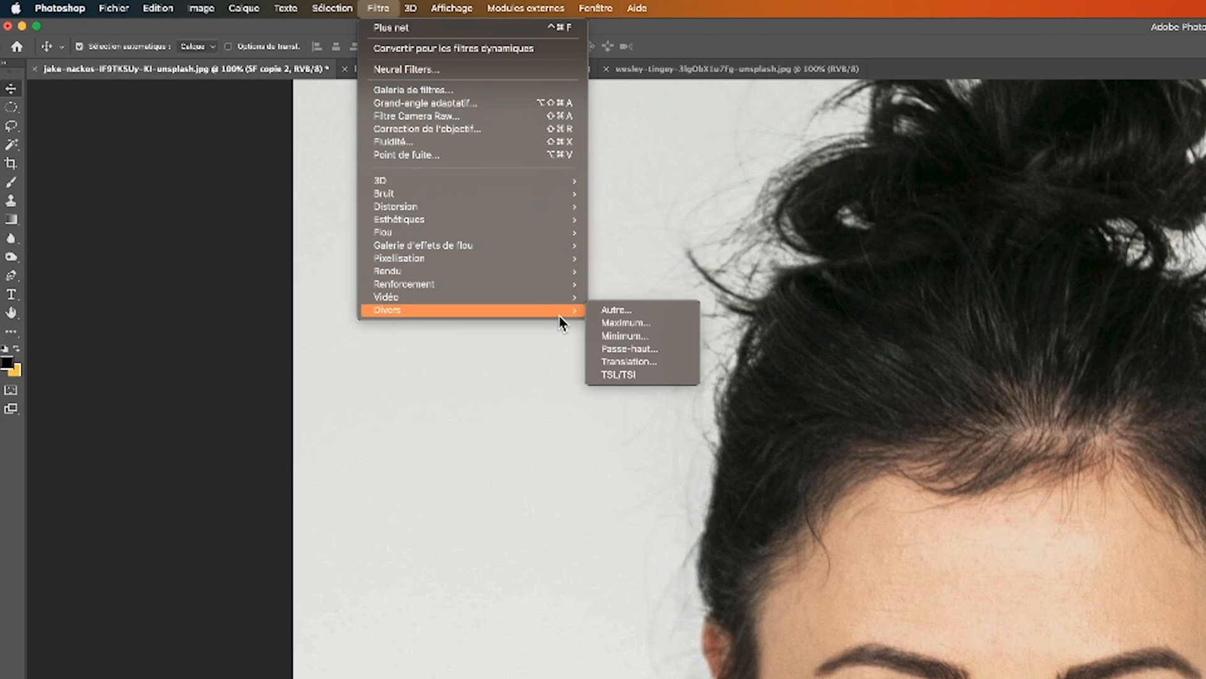
{"action": "left_click", "coordinate": [635, 348]}
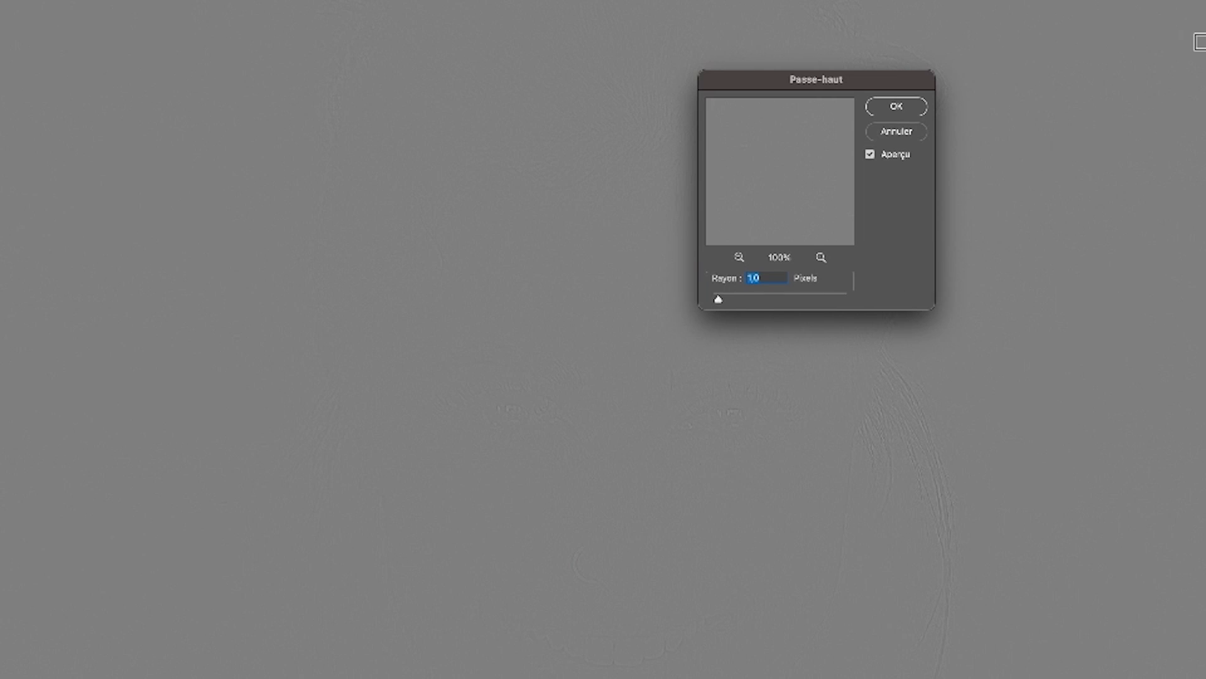
{"action": "key", "text": "shift+Up"}
{"action": "key", "text": "shift+Up"}
{"action": "key", "text": "shift+Up"}
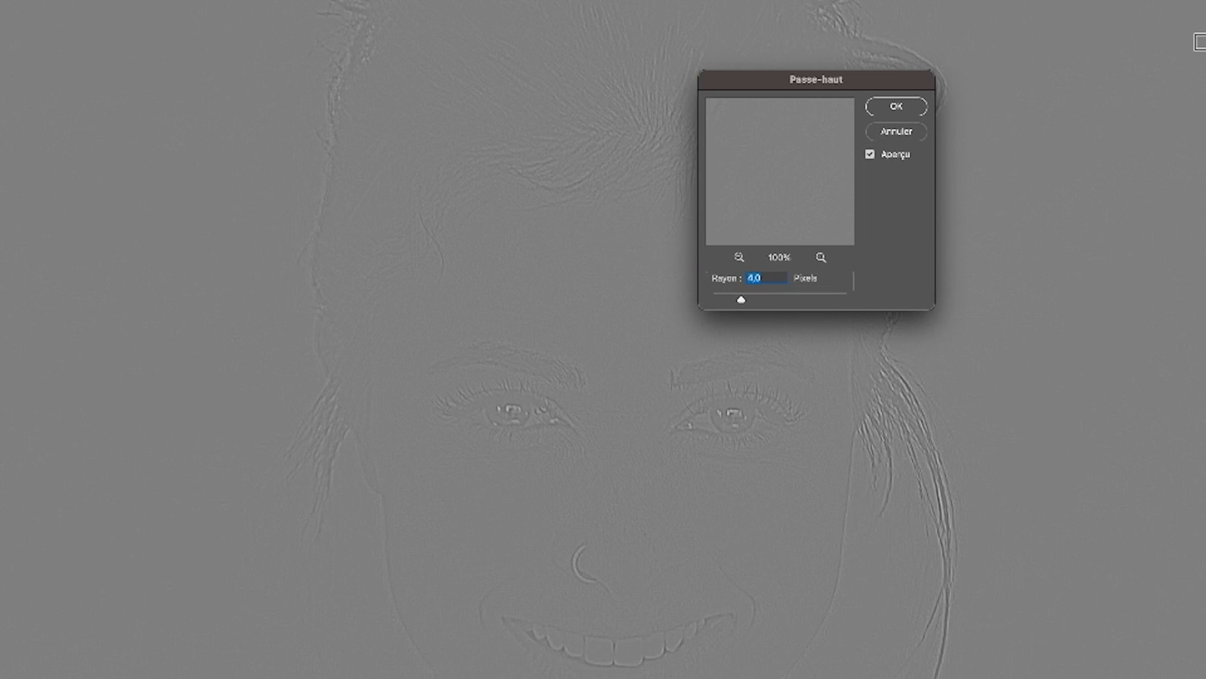
{"action": "key", "text": "shift+Up"}
{"action": "key", "text": "shift+Up"}
{"action": "key", "text": "shift+Up"}
{"action": "key", "text": "shift+Up"}
{"action": "key", "text": "shift+Up"}
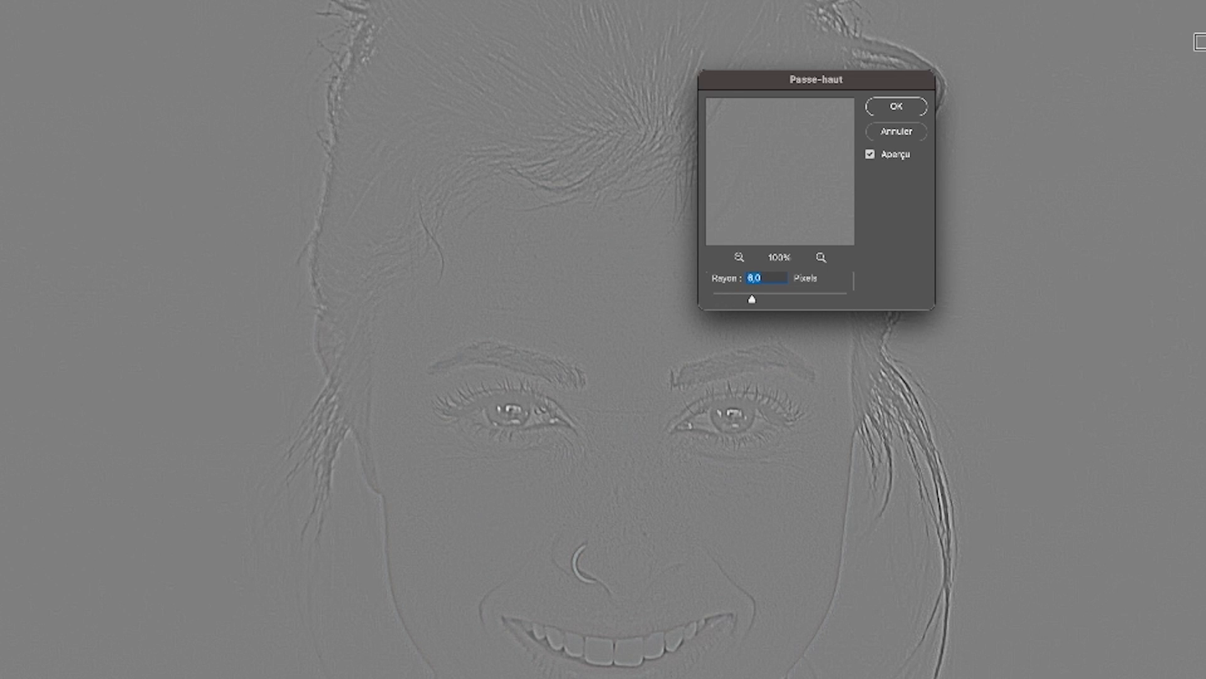
{"action": "key", "text": "shift+Up"}
{"action": "key", "text": "shift+Up"}
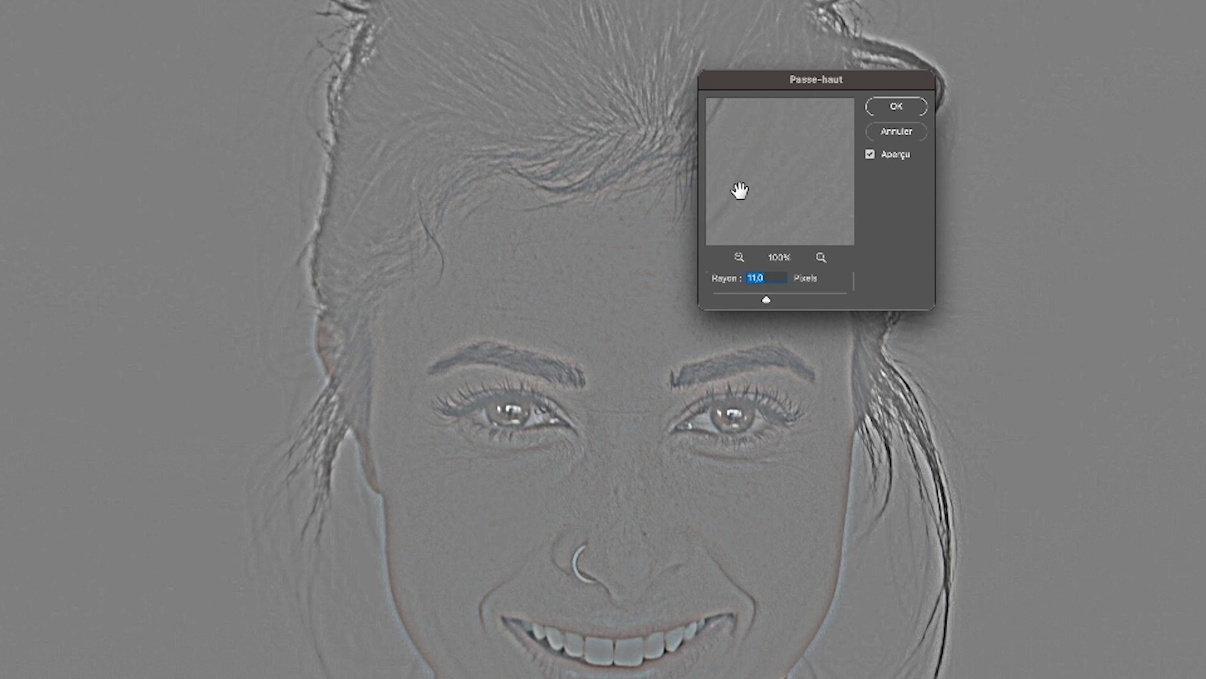
Reduce the Passe-haut radius to 5.5 pixels.
{"action": "key", "text": "Down"}
{"action": "key", "text": "Down"}
{"action": "key", "text": "Down"}
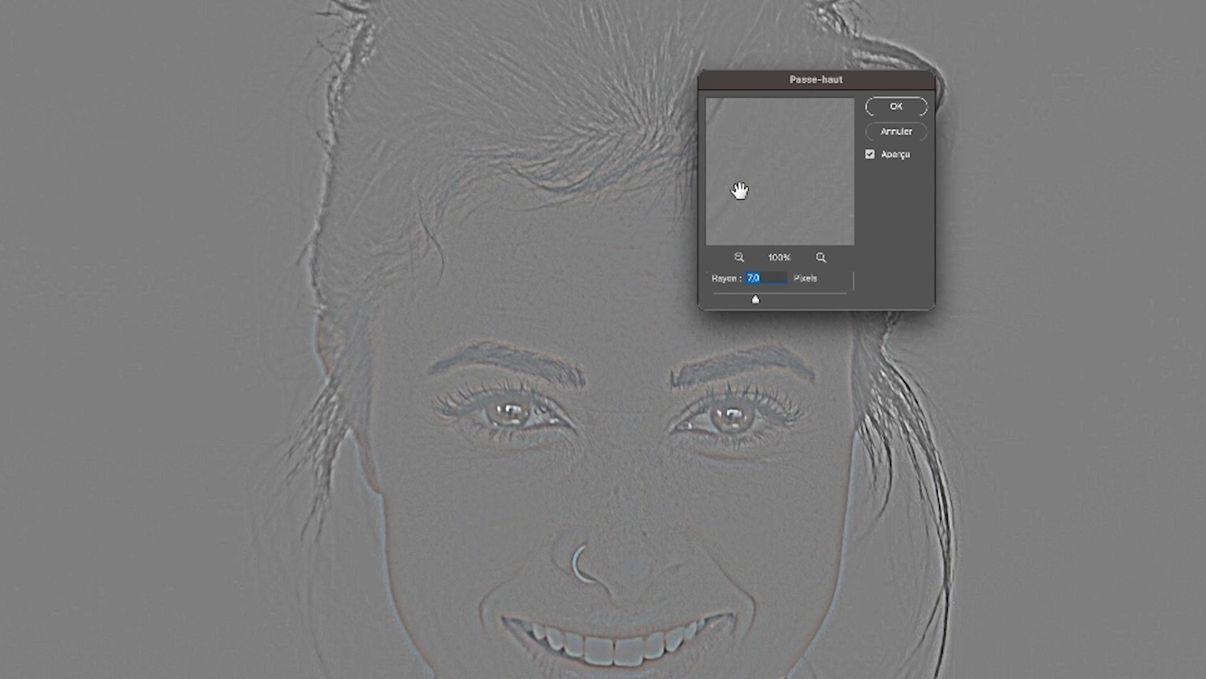
{"action": "key", "text": "Down"}
{"action": "key", "text": "Down"}
{"action": "key", "text": "Down"}
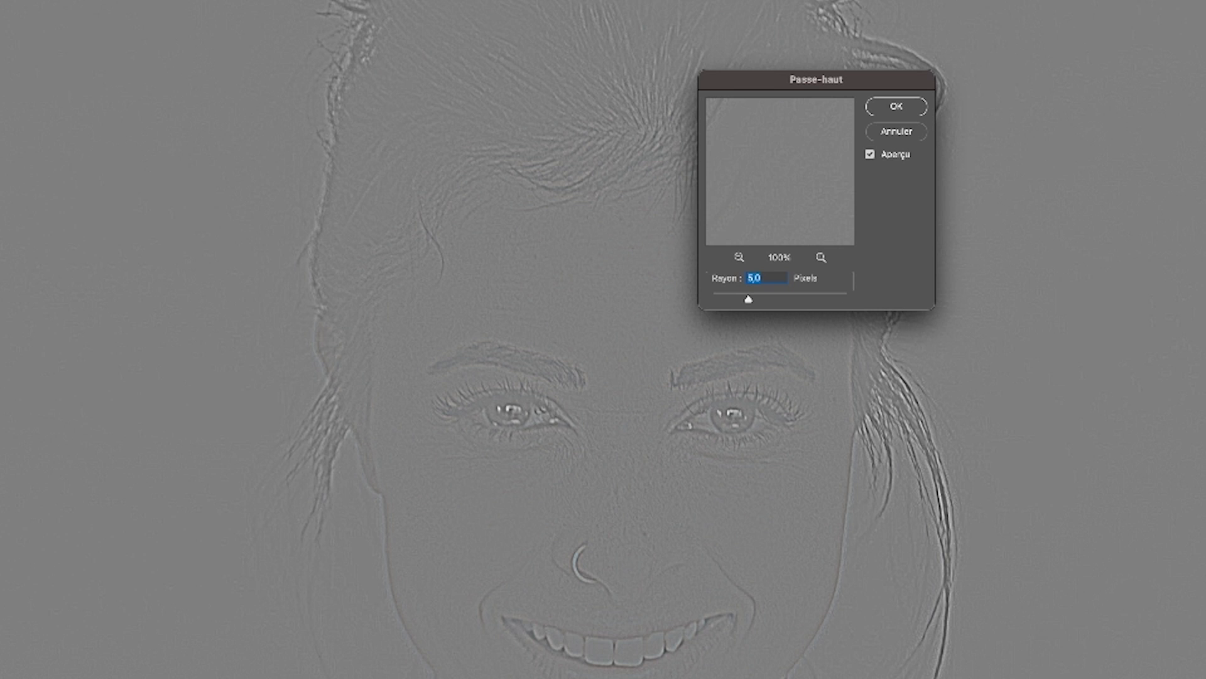
{"action": "key", "text": "shift+Up"}
{"action": "key", "text": "Down"}
{"action": "key", "text": "Down"}
{"action": "key", "text": "Down"}
{"action": "key", "text": "Down"}
{"action": "key", "text": "Down"}
Inspect the eye detail in the Passe-haut preview at different zoom levels and apply the filter.
{"action": "left_click_drag", "start_coordinate": [794, 196], "coordinate": [795, 226]}
{"action": "left_click", "coordinate": [740, 258]}
{"action": "left_click", "coordinate": [740, 257]}
{"action": "left_click", "coordinate": [822, 257]}
{"action": "left_click", "coordinate": [822, 258]}
{"action": "left_click", "coordinate": [822, 258]}
{"action": "left_click_drag", "start_coordinate": [838, 116], "coordinate": [811, 217]}
{"action": "left_click", "coordinate": [809, 203]}
{"action": "left_click", "coordinate": [740, 257]}
{"action": "left_click", "coordinate": [741, 258]}
{"action": "left_click", "coordinate": [822, 258]}
{"action": "left_click_drag", "start_coordinate": [757, 151], "coordinate": [737, 188]}
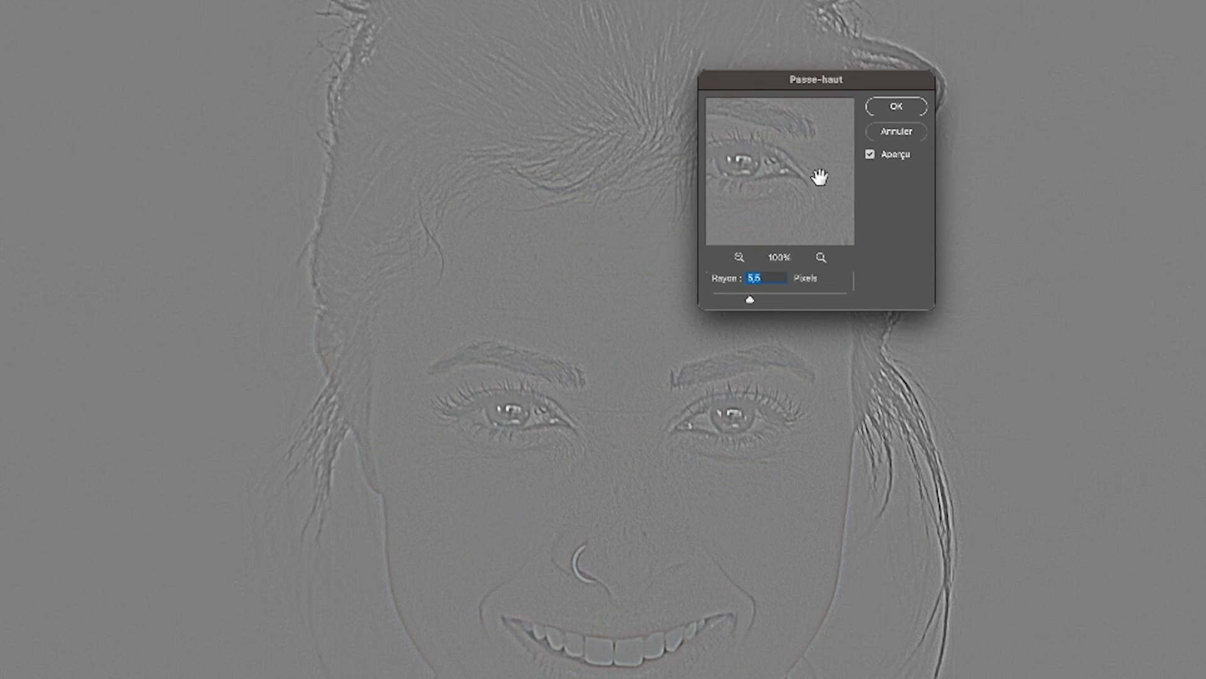
{"action": "left_click", "coordinate": [896, 108]}
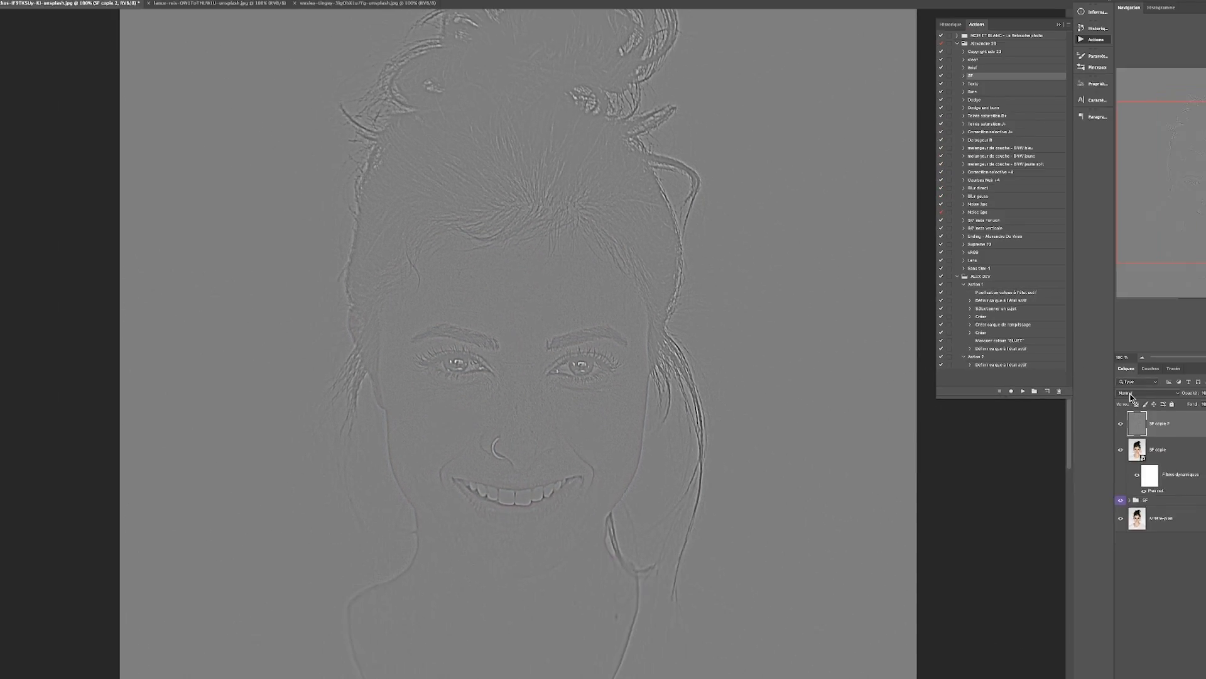
Set the high-pass layer's blending mode to Lumière tamisée and add a layer mask to it.
{"action": "left_click", "coordinate": [1131, 394]}
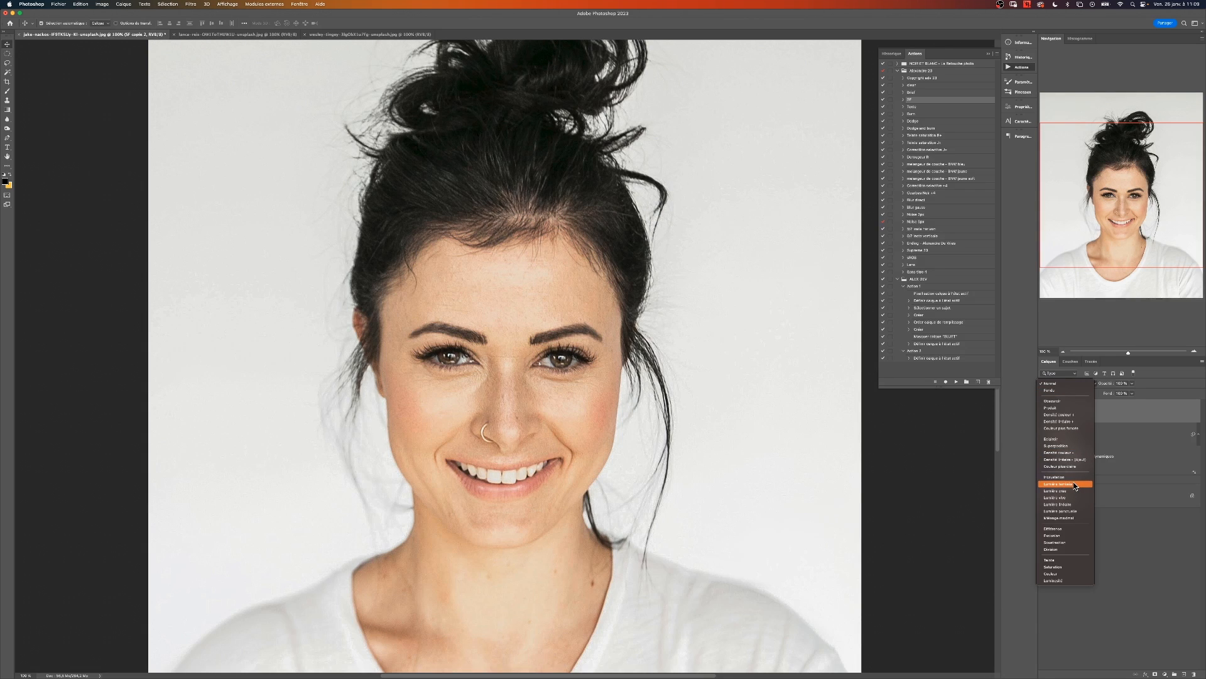
{"action": "left_click", "coordinate": [1073, 484]}
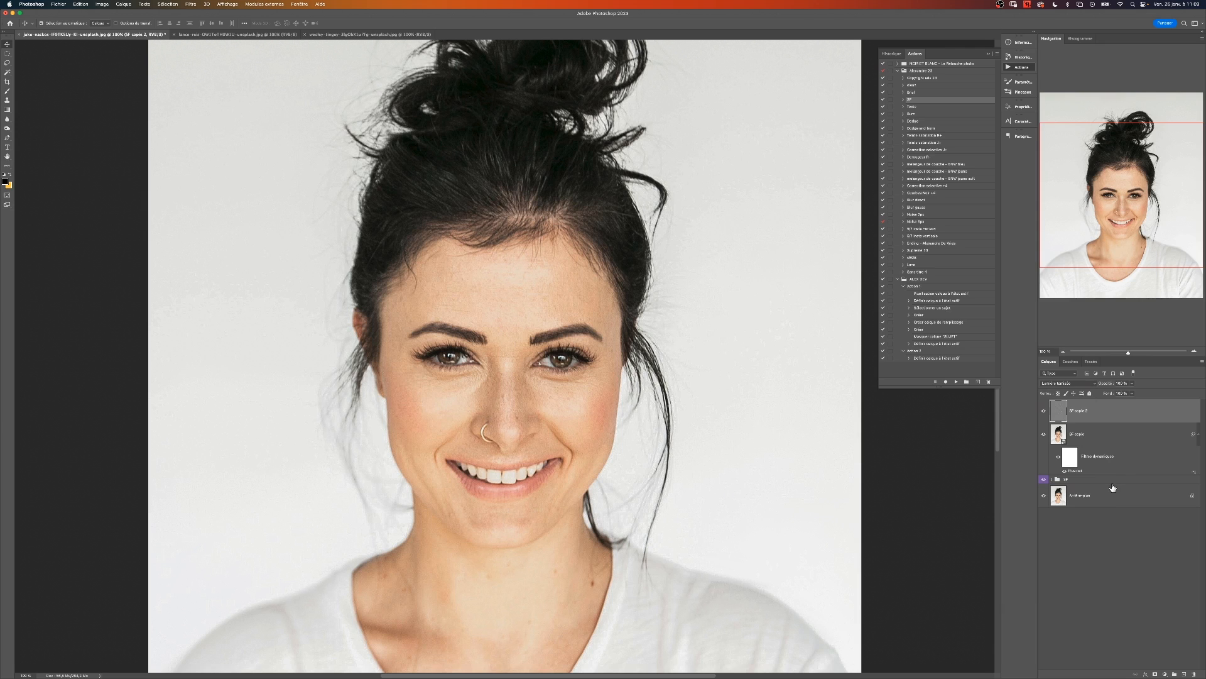
{"action": "left_click", "coordinate": [1157, 674]}
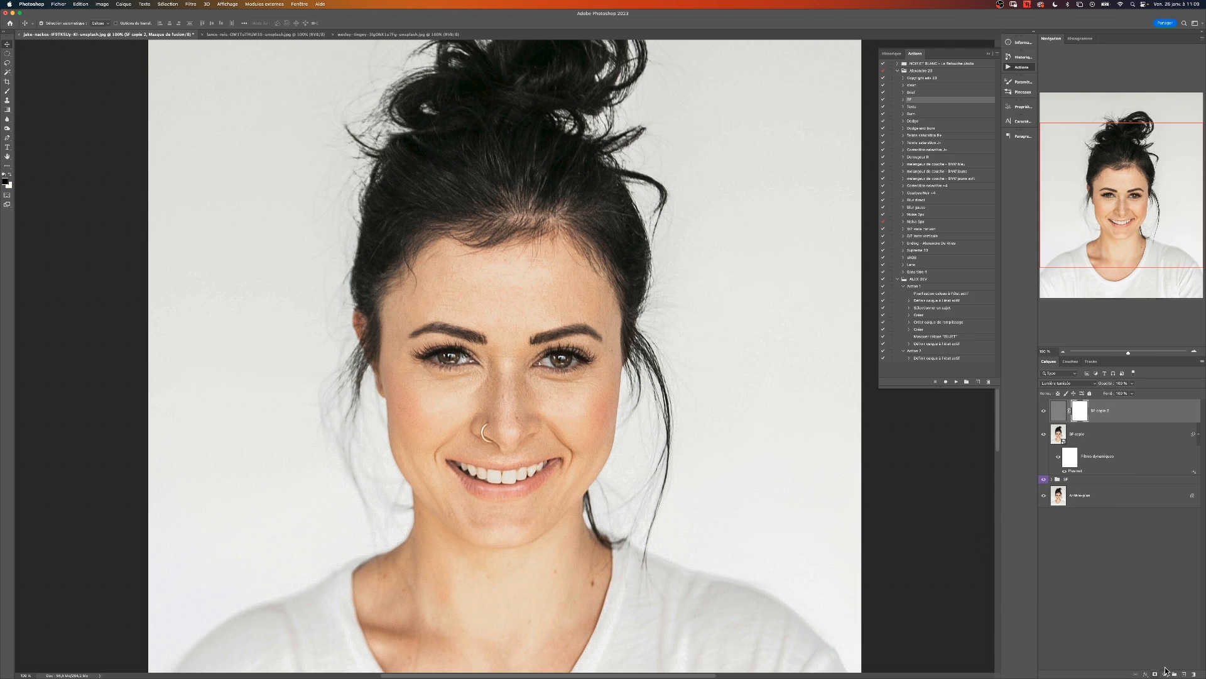
Switch to the Lasso tool and set its feather to 30 px.
{"action": "key", "text": "l"}
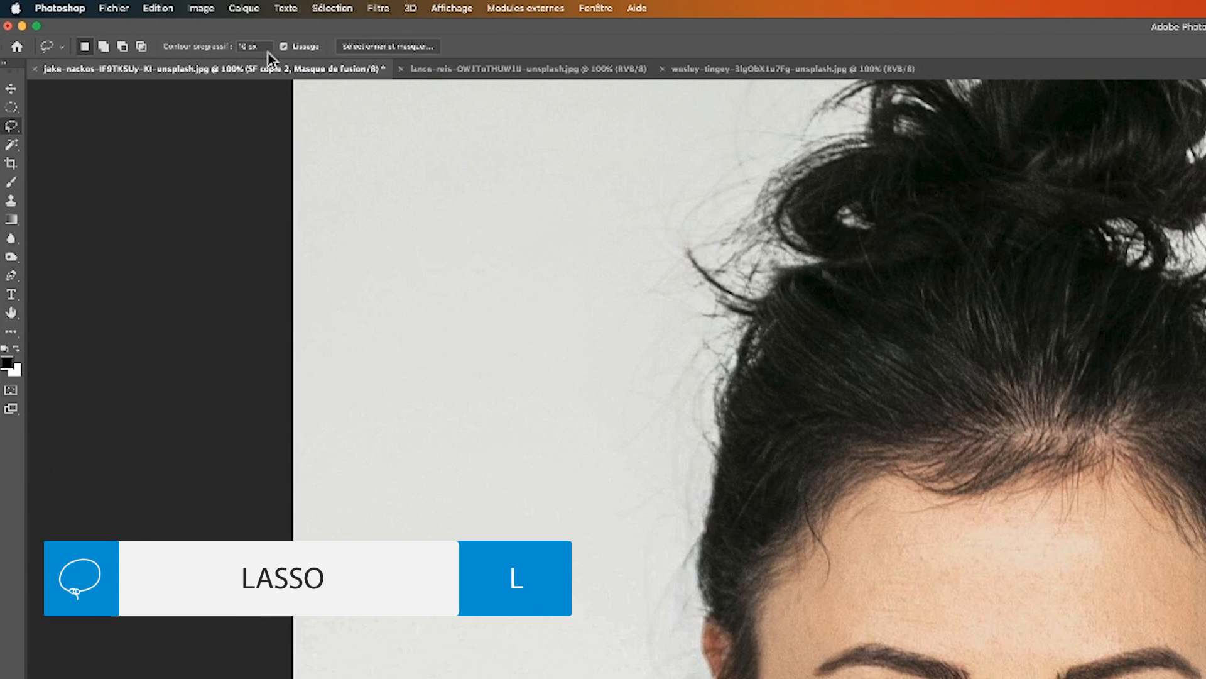
{"action": "left_click", "coordinate": [267, 49]}
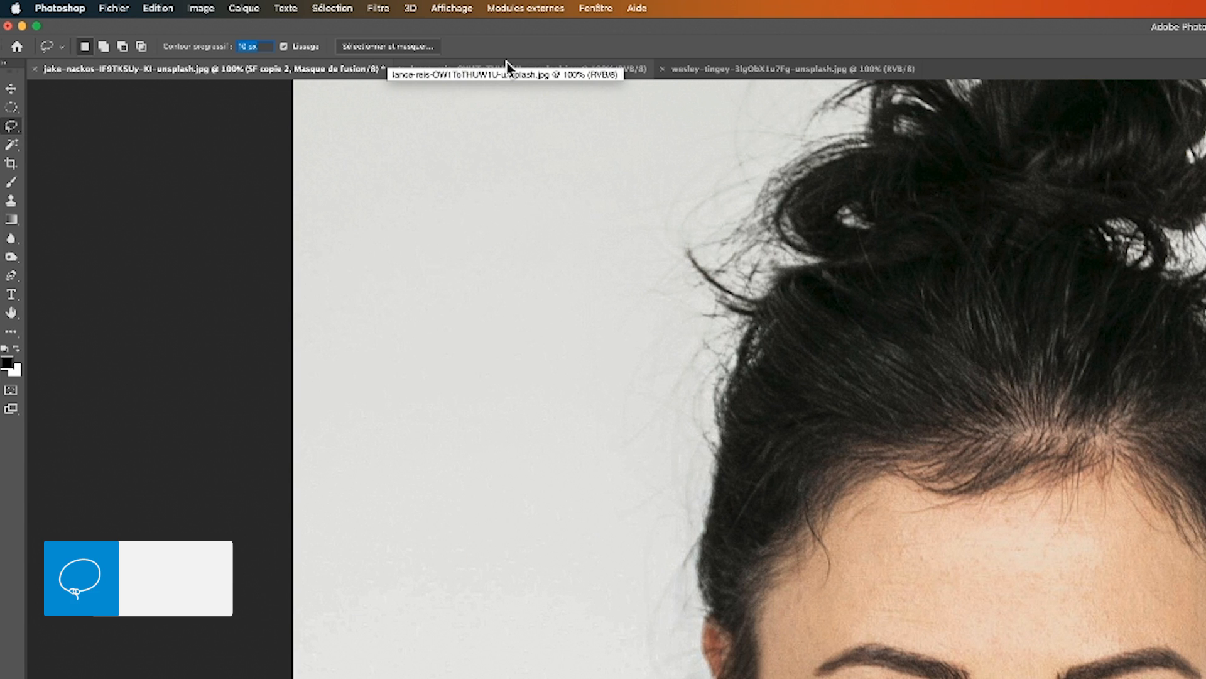
{"action": "type", "text": "0"}
{"action": "key", "text": "Return"}
{"action": "left_click", "coordinate": [254, 47]}
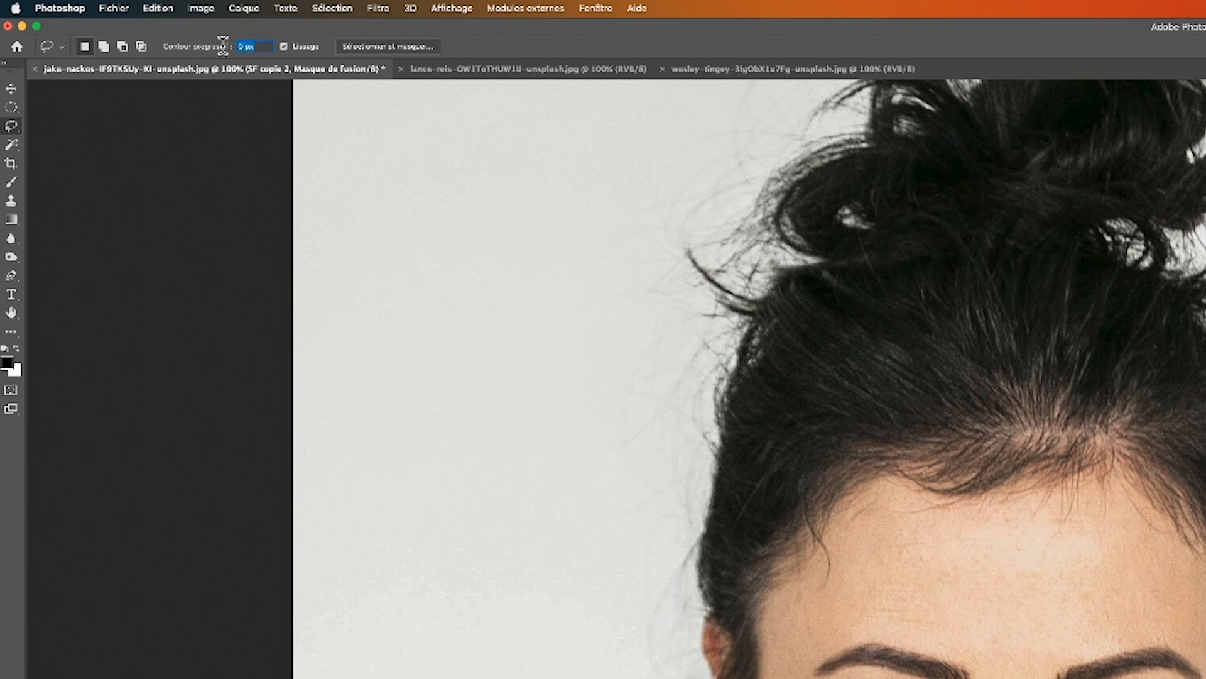
{"action": "type", "text": "30"}
{"action": "key", "text": "Return"}
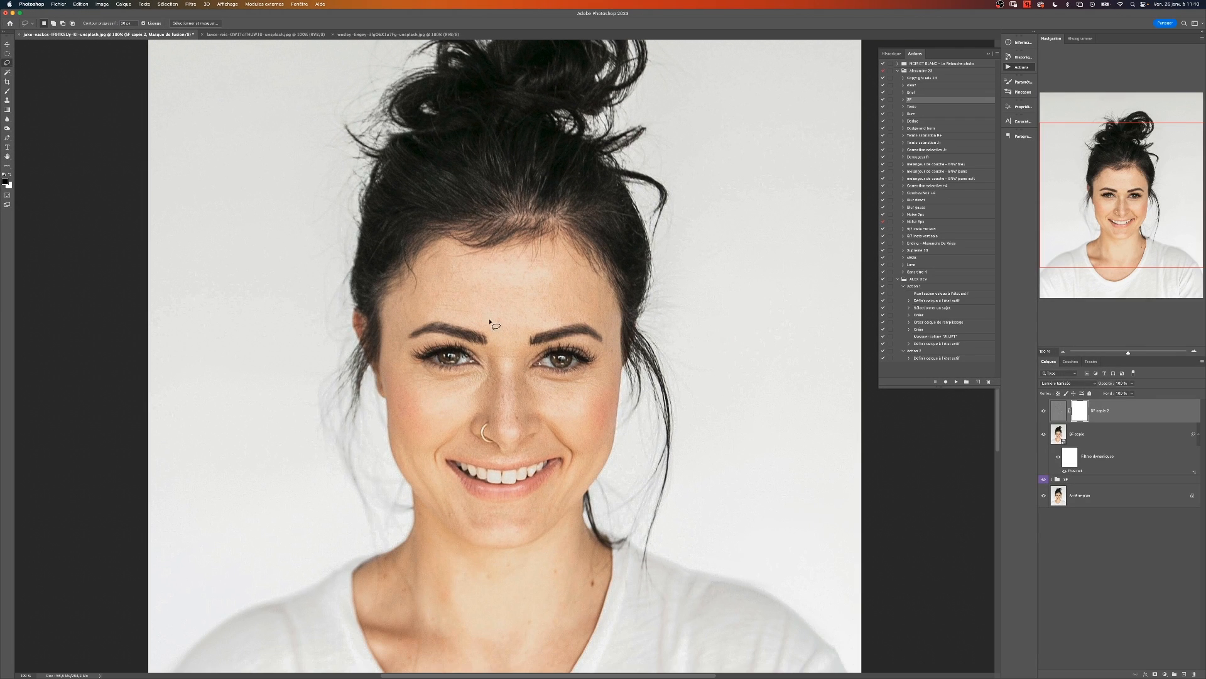
Draw a lasso selection around both eyes and eyebrows on the portrait.
{"action": "left_click_drag", "start_coordinate": [977, 639], "coordinate": [778, 644]}
{"action": "left_click_drag", "start_coordinate": [526, 389], "coordinate": [634, 378]}
{"action": "left_click_drag", "start_coordinate": [590, 311], "coordinate": [492, 316]}
{"action": "mouse_move", "coordinate": [413, 304]}
{"action": "left_mouse_down"}
{"action": "mouse_move", "coordinate": [389, 340]}
{"action": "mouse_move", "coordinate": [377, 395]}
{"action": "mouse_move", "coordinate": [390, 296]}
{"action": "left_mouse_up"}
{"action": "mouse_move", "coordinate": [557, 303]}
{"action": "left_mouse_down"}
{"action": "mouse_move", "coordinate": [617, 341]}
{"action": "mouse_move", "coordinate": [573, 282]}
{"action": "mouse_move", "coordinate": [568, 298]}
{"action": "left_mouse_up"}
Restrict the layer mask to the eye area by inverting it inside the selection, deselecting, and inverting the whole mask.
{"action": "key", "text": "ctrl+i"}
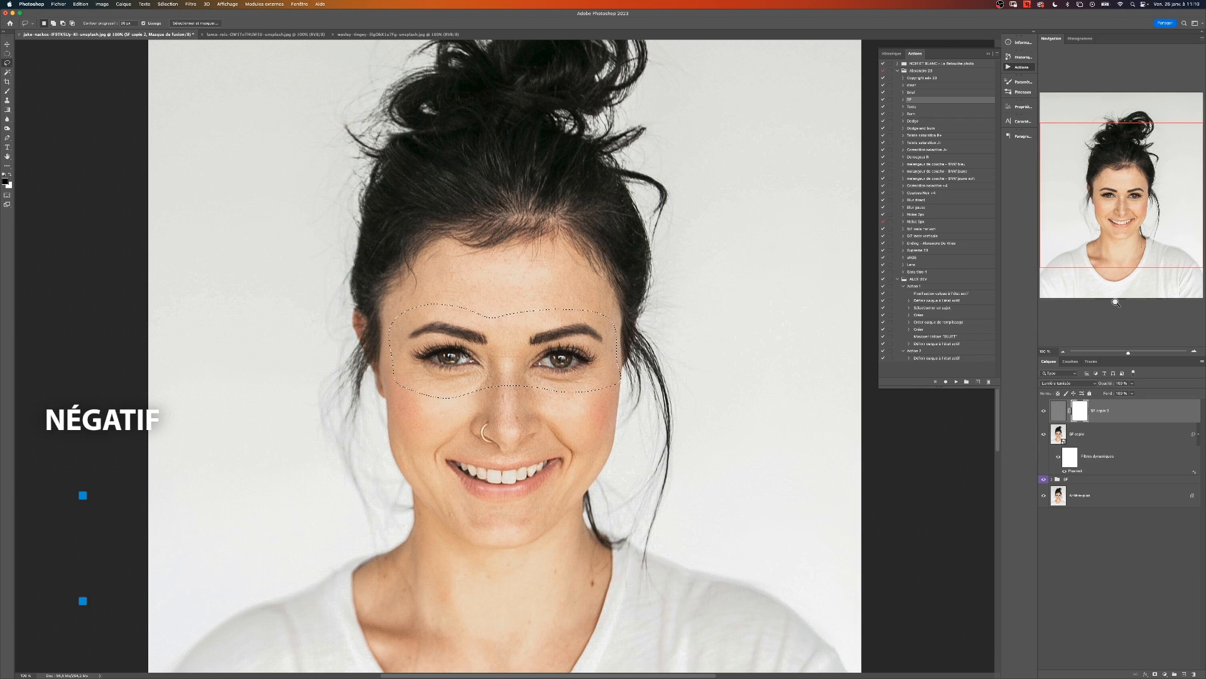
{"action": "key", "text": "ctrl+d"}
{"action": "key", "text": "super+i"}
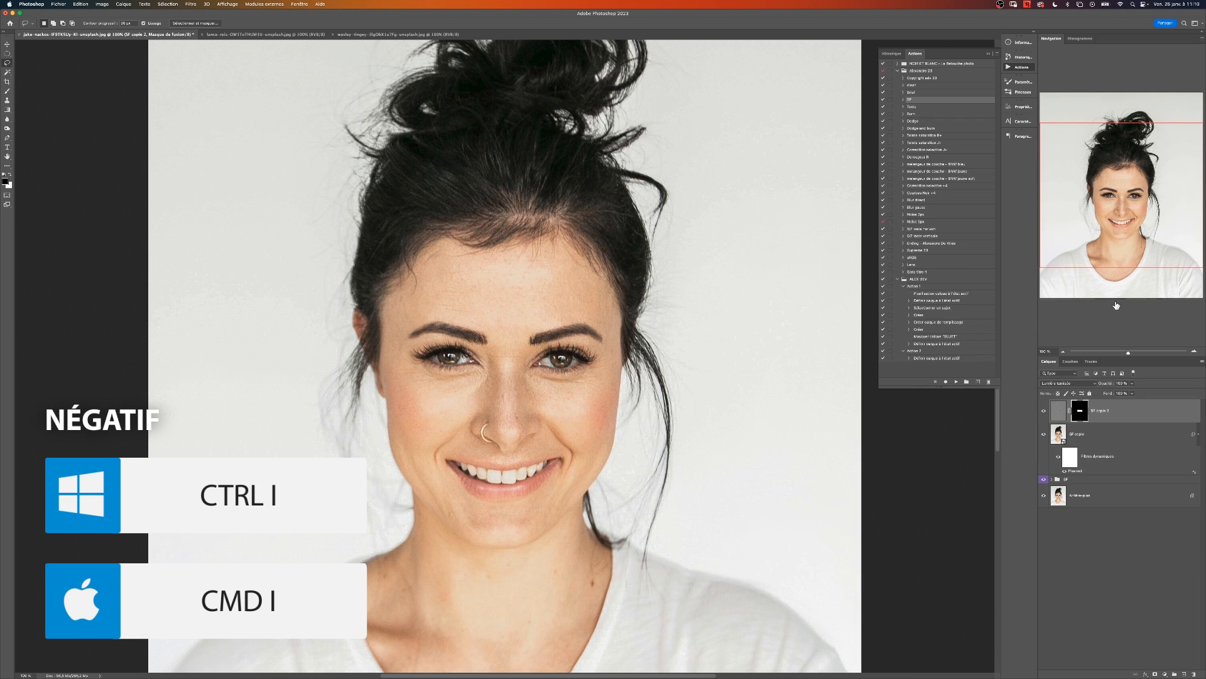
View the layer mask on its own, return to the image and switch to the Brush tool.
{"action": "left_click", "coordinate": [1081, 415], "text": "alt"}
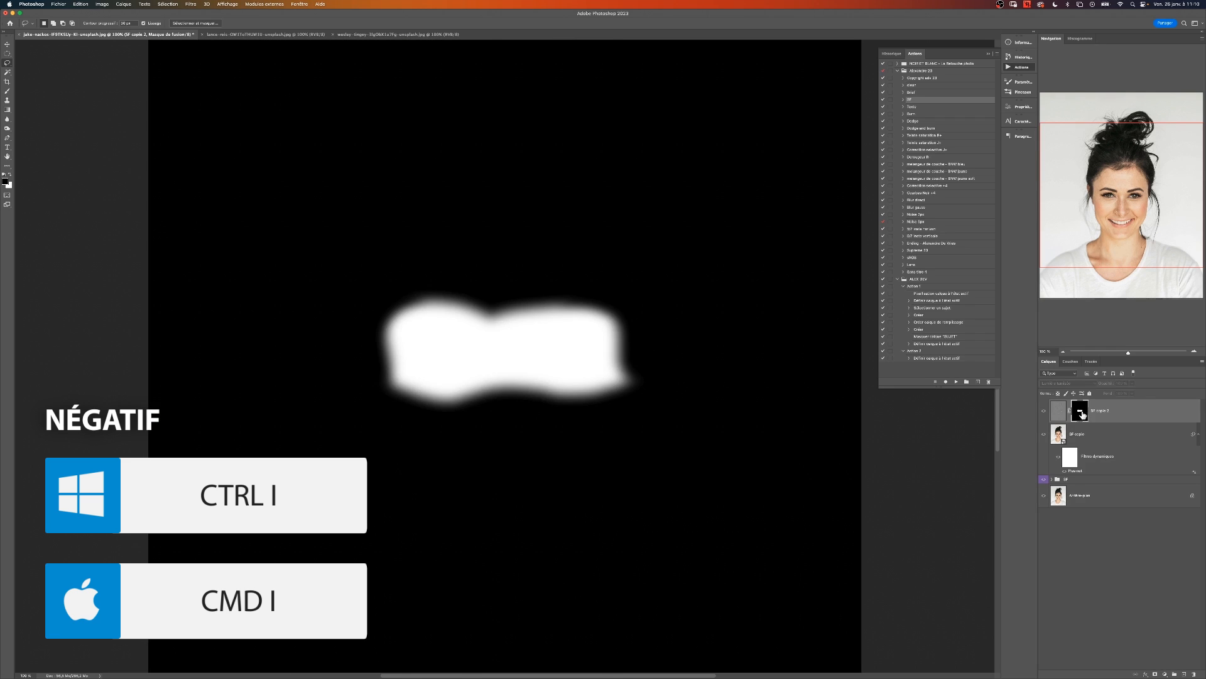
{"action": "left_click", "coordinate": [1080, 414], "text": "alt"}
{"action": "key", "text": "b"}
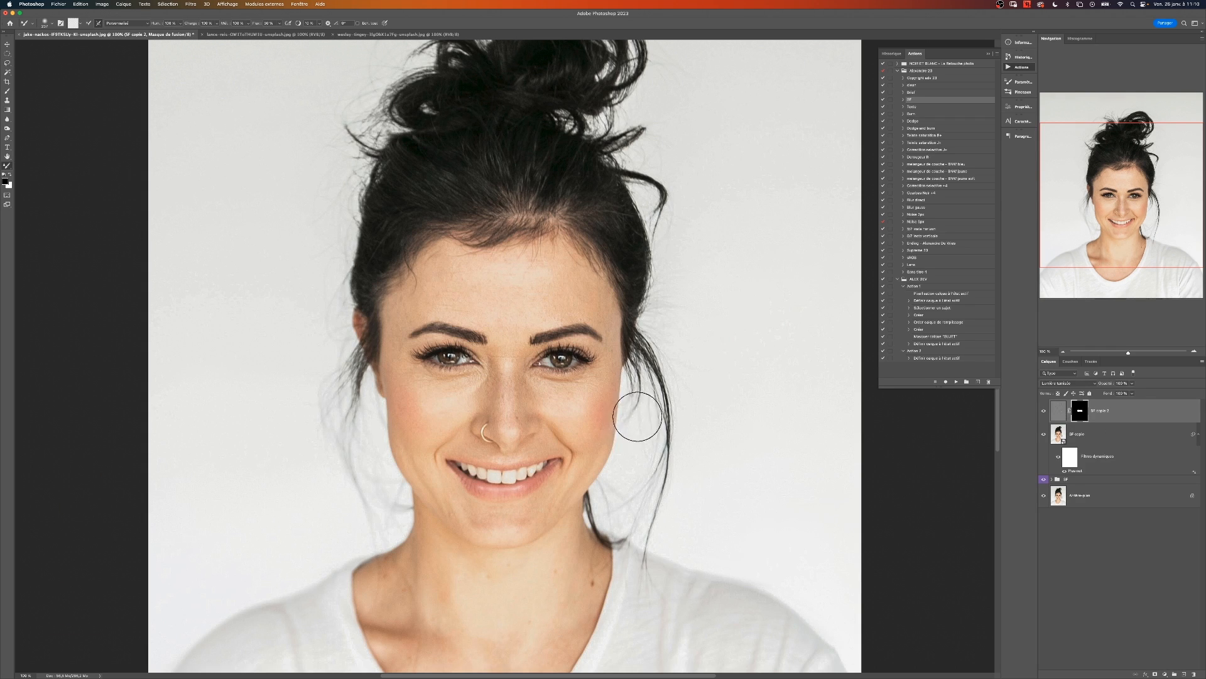
{"action": "key", "text": "shift+b"}
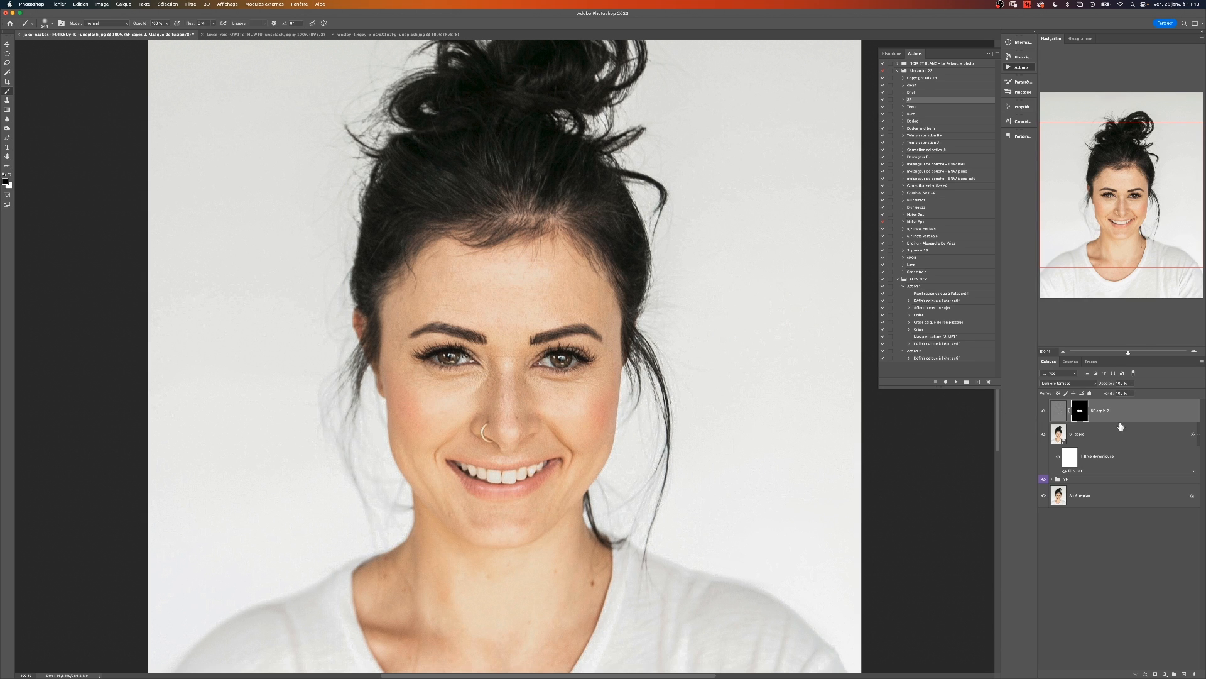
Duplicate the masked high-pass layer and set the duplicate's opacity to 50%.
{"action": "key", "text": "super+j"}
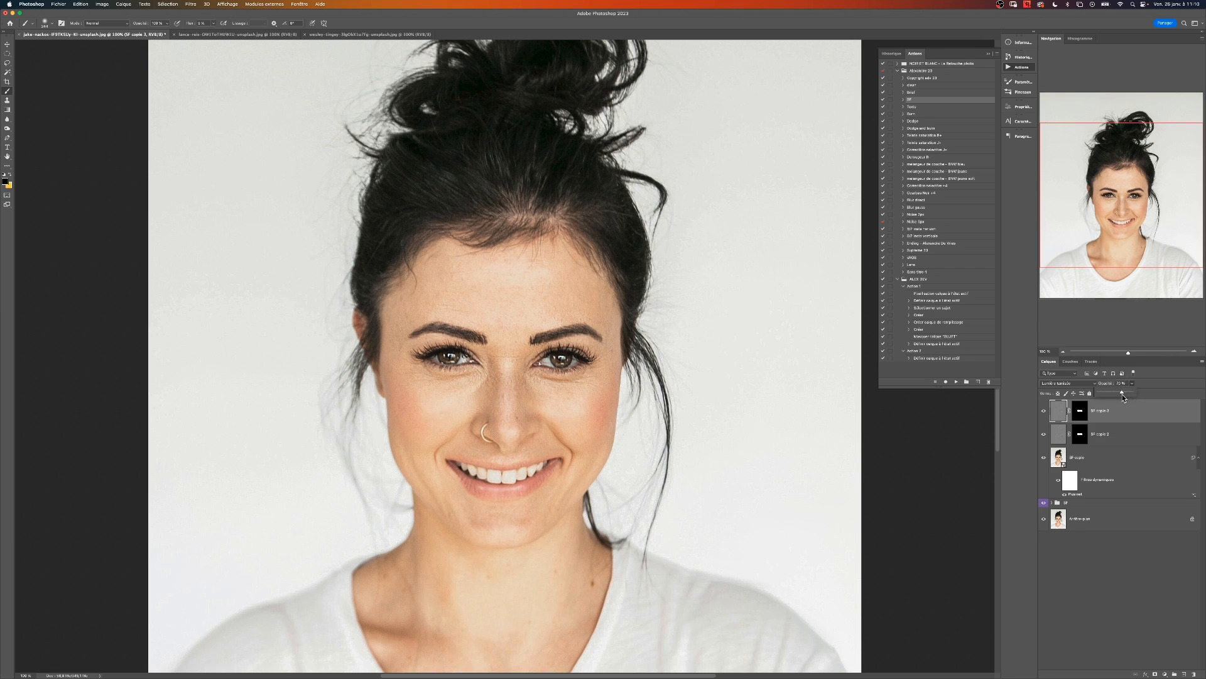
{"action": "type", "text": "50"}
{"action": "key", "text": "Return"}
Set the blending mode of the SF copie 2 layer to Incrustation.
{"action": "left_click", "coordinate": [1122, 436]}
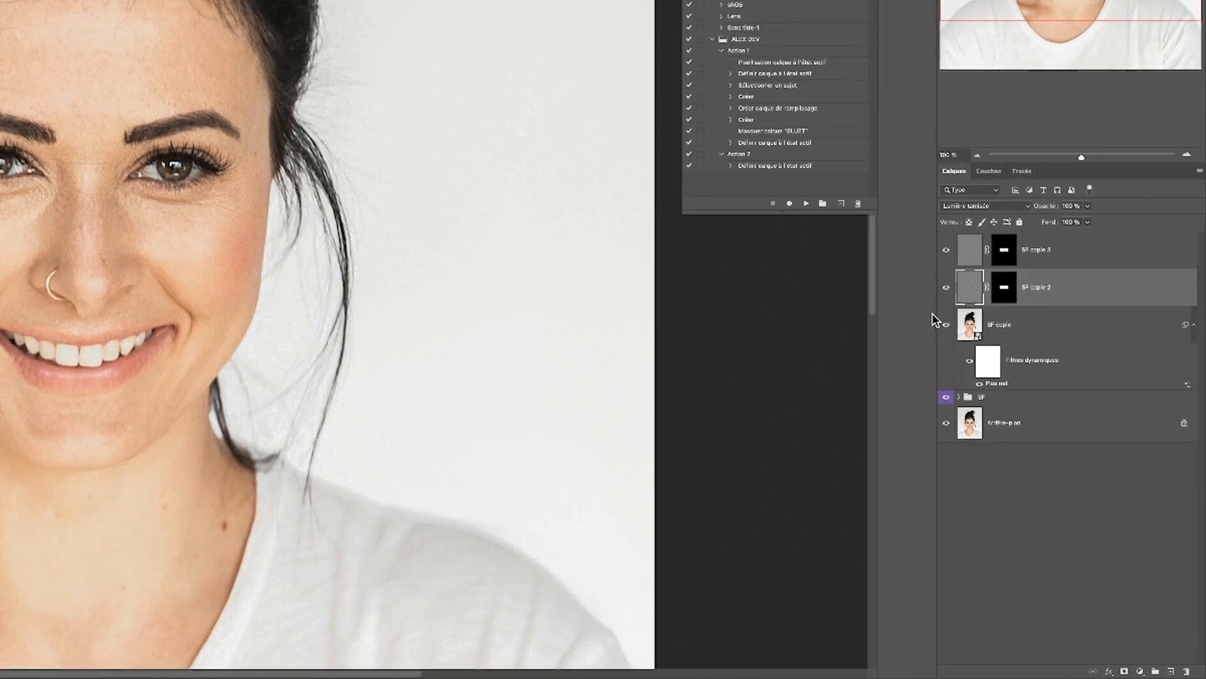
{"action": "left_click", "coordinate": [1079, 383]}
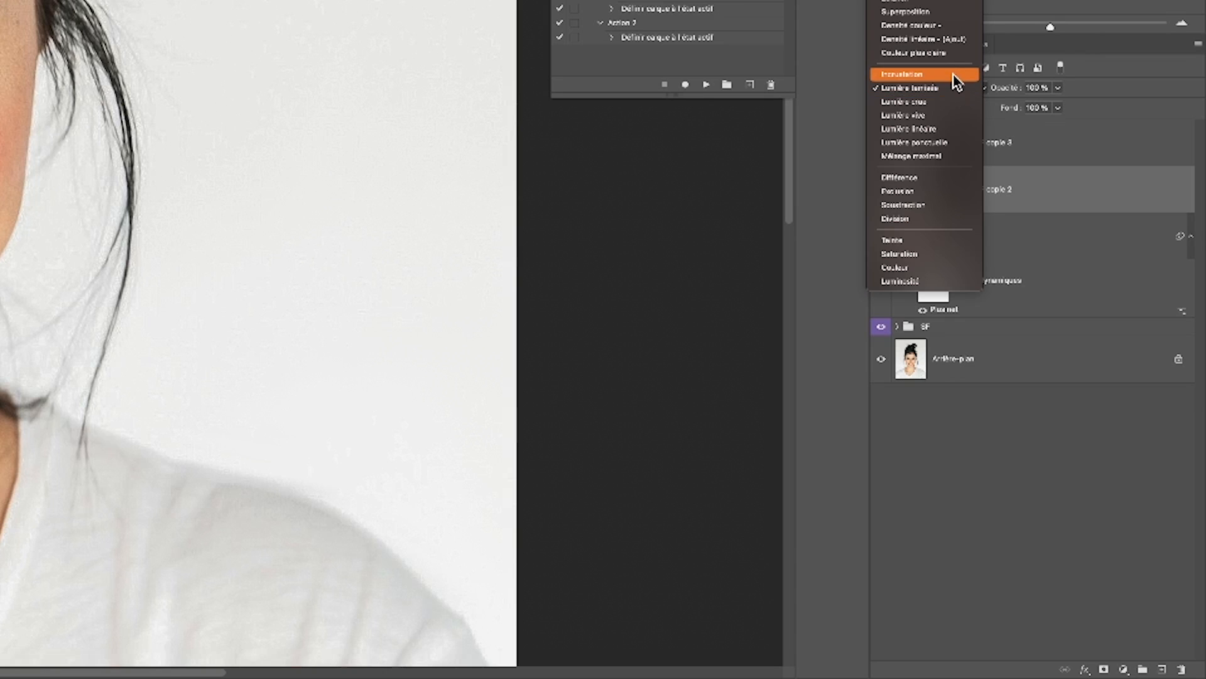
{"action": "left_click", "coordinate": [954, 75]}
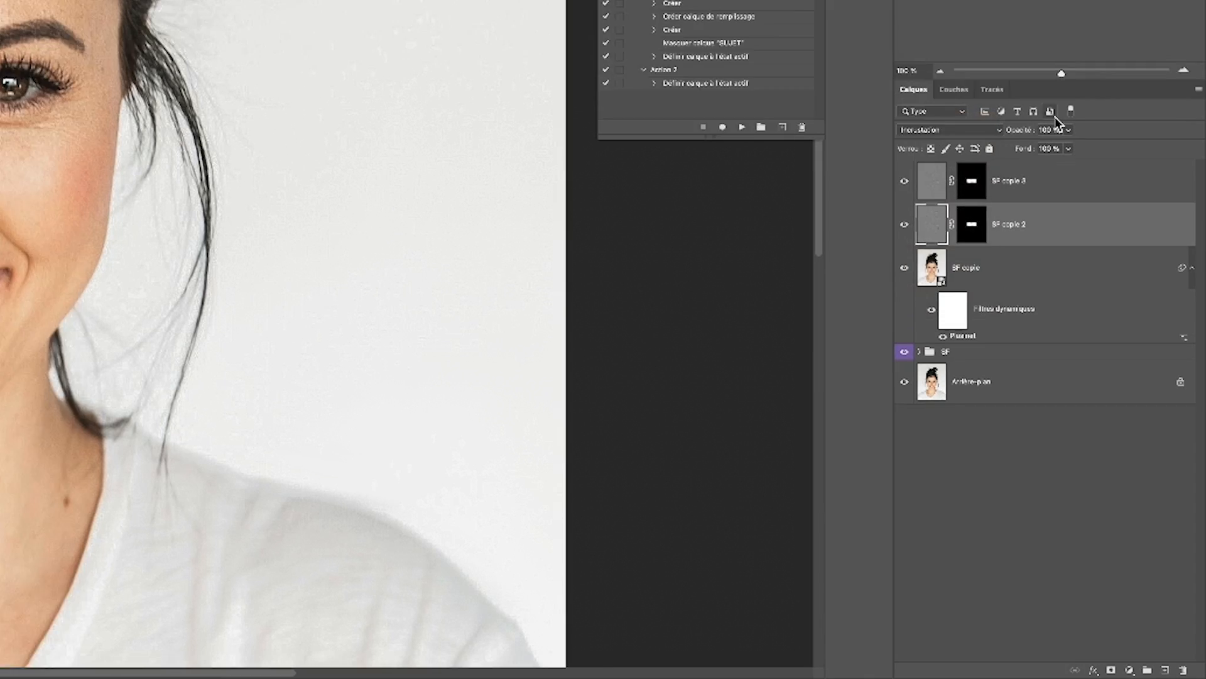
Rename the SF copie 2 layer as HIGH PASS 1 and the SF copie 3 layer as HIGH PASS 2.
{"action": "double_click", "coordinate": [1100, 434]}
{"action": "key", "text": "Caps_Lock"}
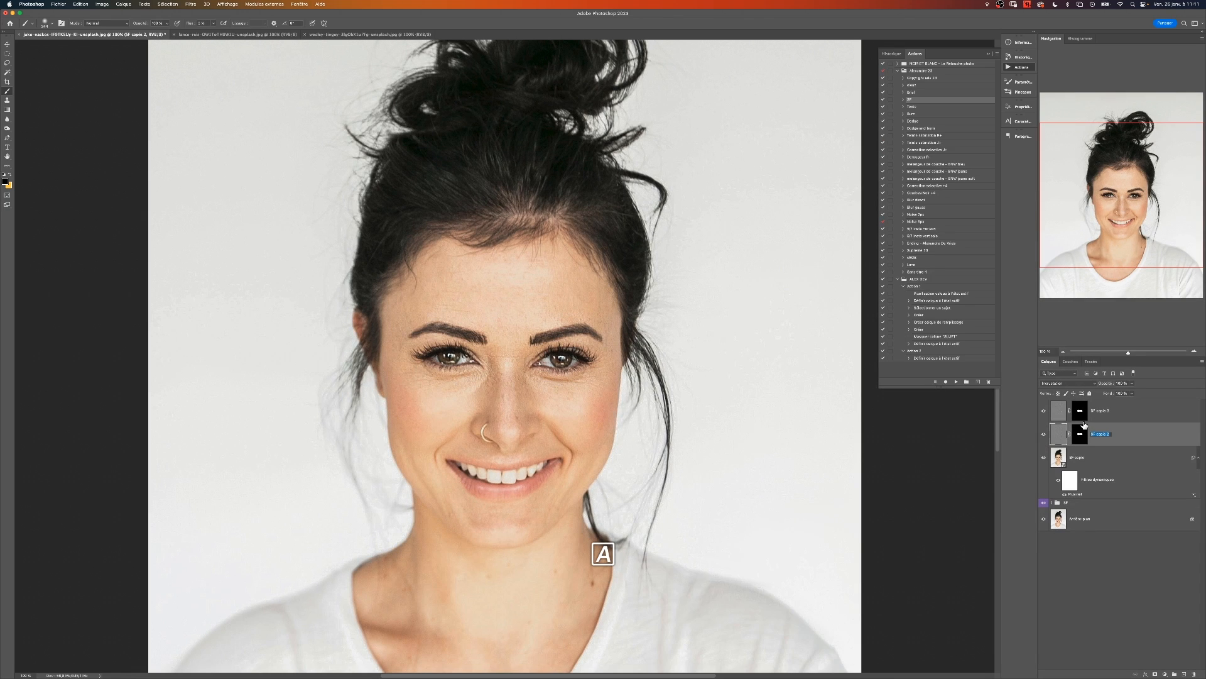
{"action": "type", "text": "HIGH PASS 1"}
{"action": "key", "text": "Return"}
{"action": "double_click", "coordinate": [1096, 411]}
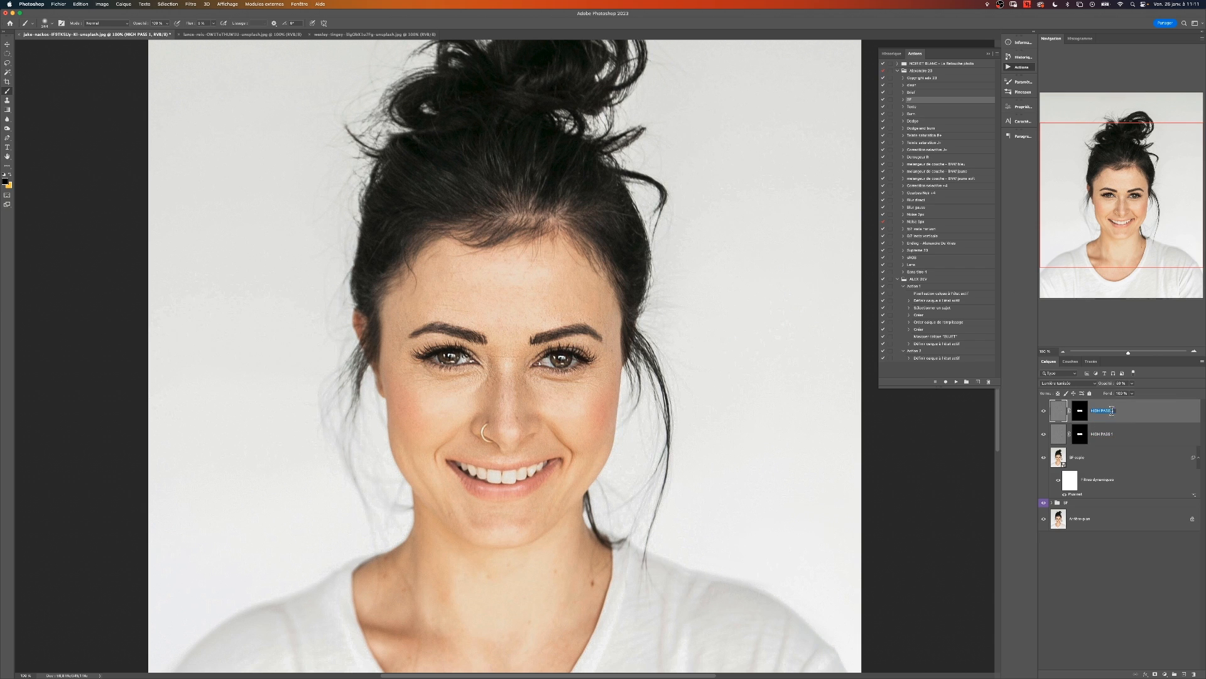
{"action": "type", "text": "HIGH PASS 2"}
{"action": "key", "text": "Return"}
Set the blending mode of the HIGH PASS 1 layer to Lumière tamisée.
{"action": "left_click", "coordinate": [1044, 411]}
{"action": "left_click", "coordinate": [1103, 437]}
{"action": "left_click", "coordinate": [1070, 384]}
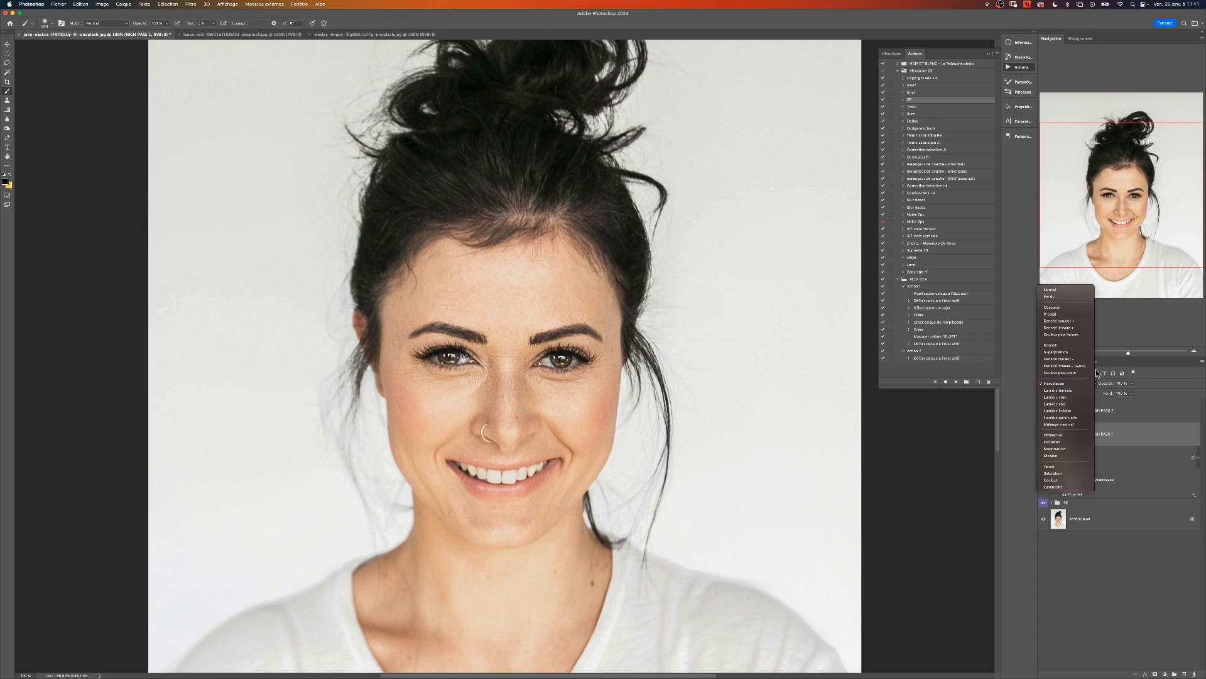
{"action": "left_click", "coordinate": [1072, 391]}
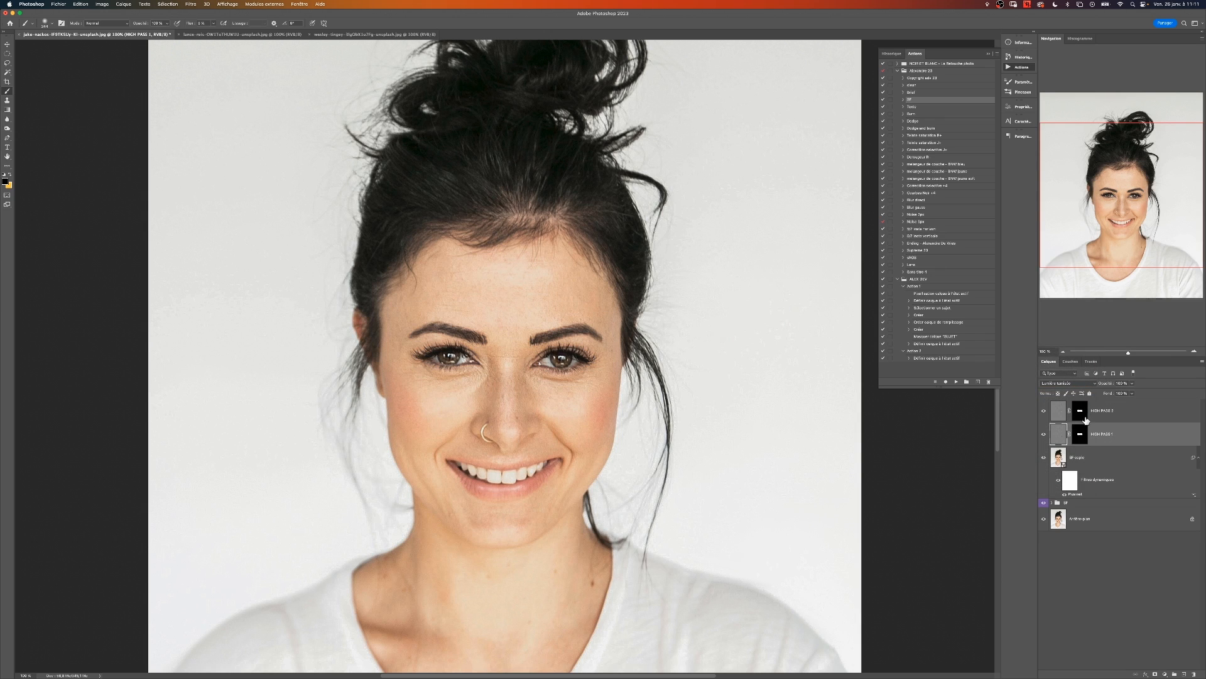
Group both HIGH PASS layers with SF copie, name the group NETTETE and give it an orange label.
{"action": "left_click", "coordinate": [1126, 411]}
{"action": "left_click", "coordinate": [1112, 465], "text": "shift"}
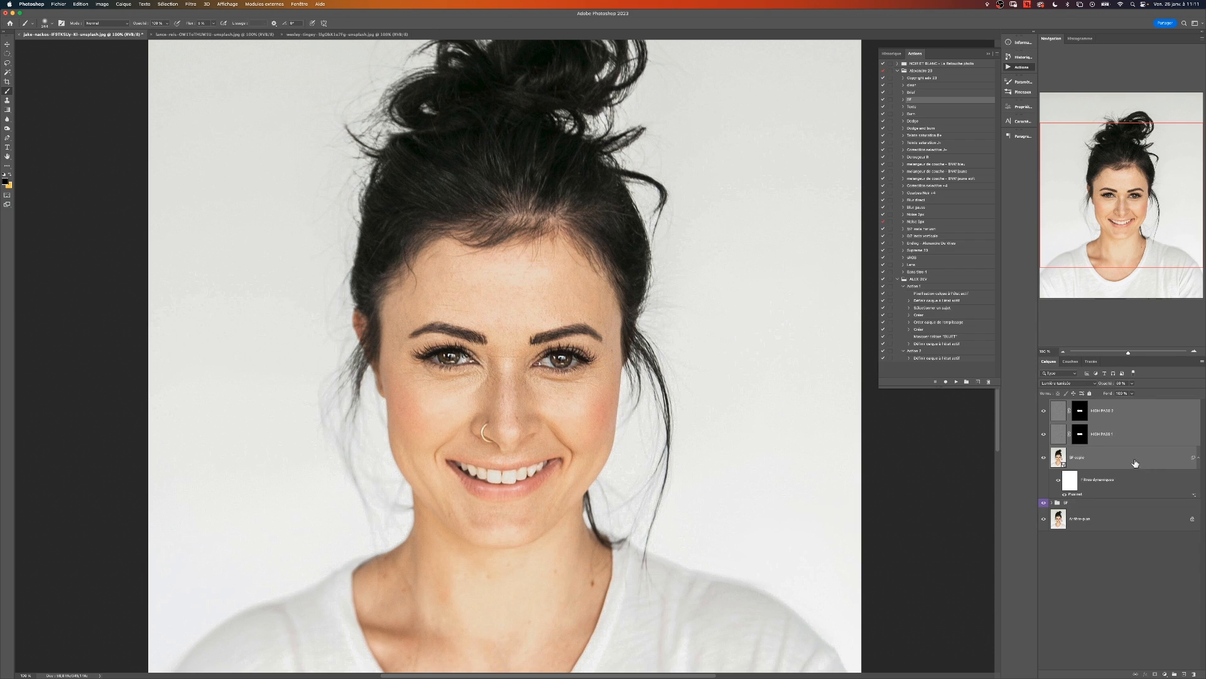
{"action": "key", "text": "super+g"}
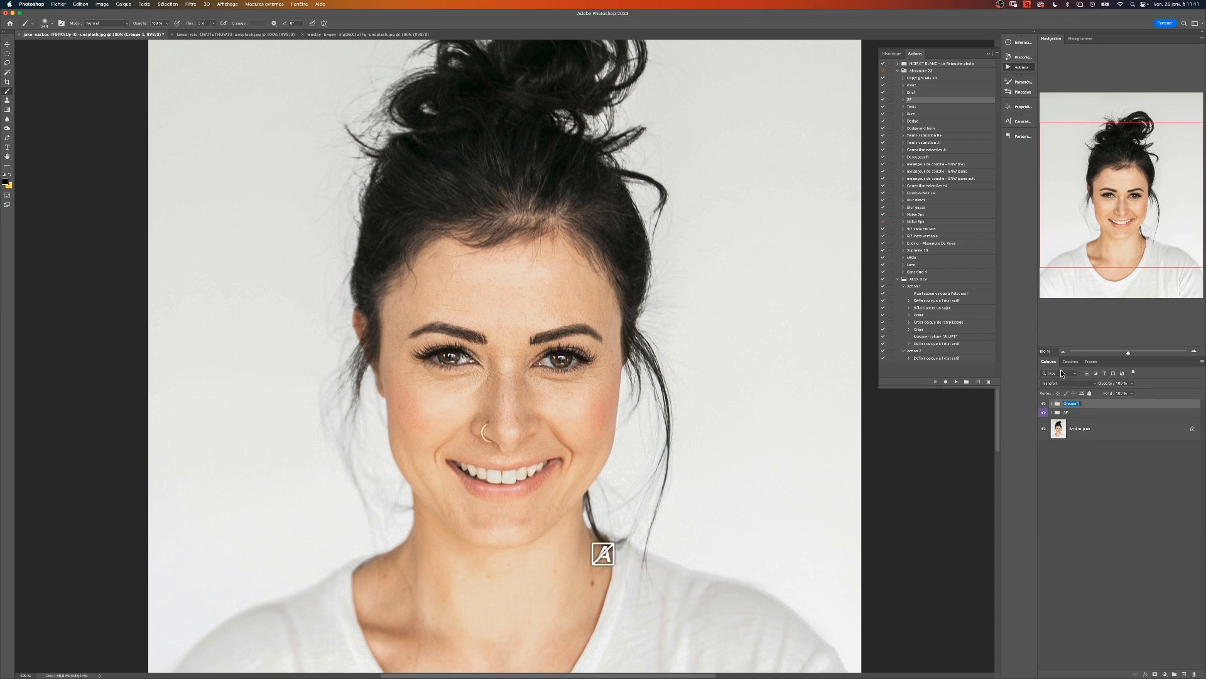
{"action": "type", "text": "netteté"}
{"action": "key", "text": "Return"}
{"action": "right_click", "coordinate": [1044, 404]}
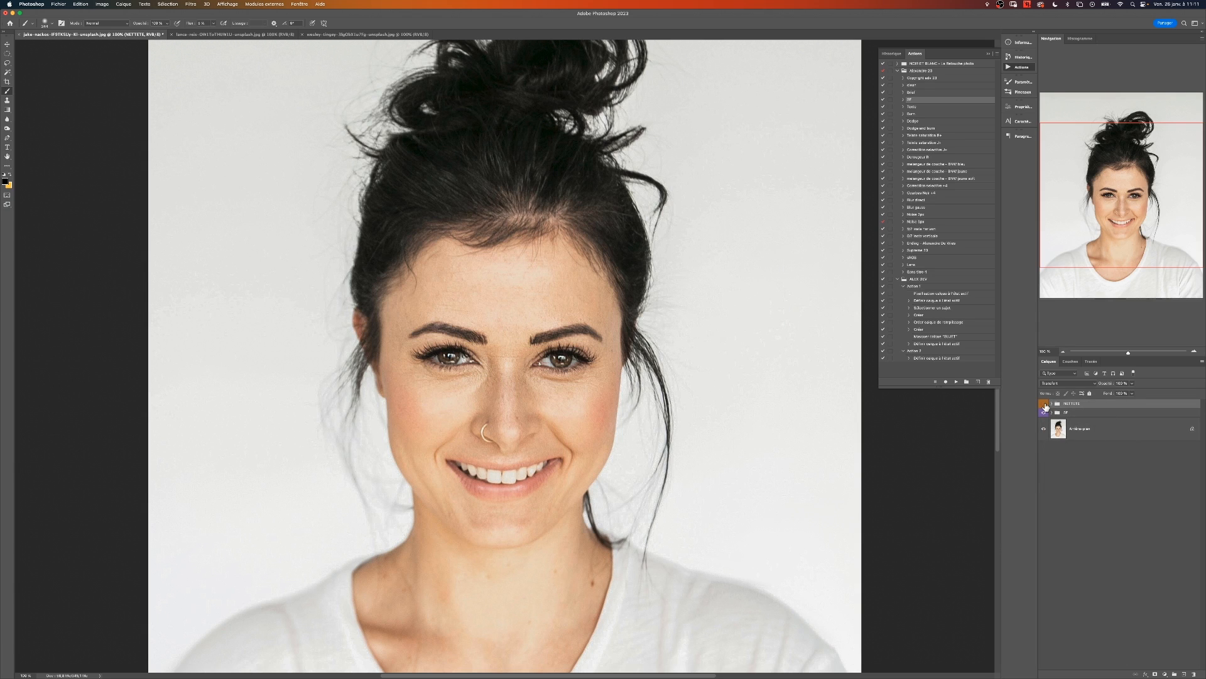
Compare the face with the NETTETE group hidden and shown at 200% zoom, and return to 100%.
{"action": "left_click", "coordinate": [1047, 406]}
{"action": "left_click", "coordinate": [1048, 351]}
{"action": "key", "text": "super+plus"}
{"action": "left_click", "coordinate": [1045, 408]}
{"action": "left_click", "coordinate": [1045, 408]}
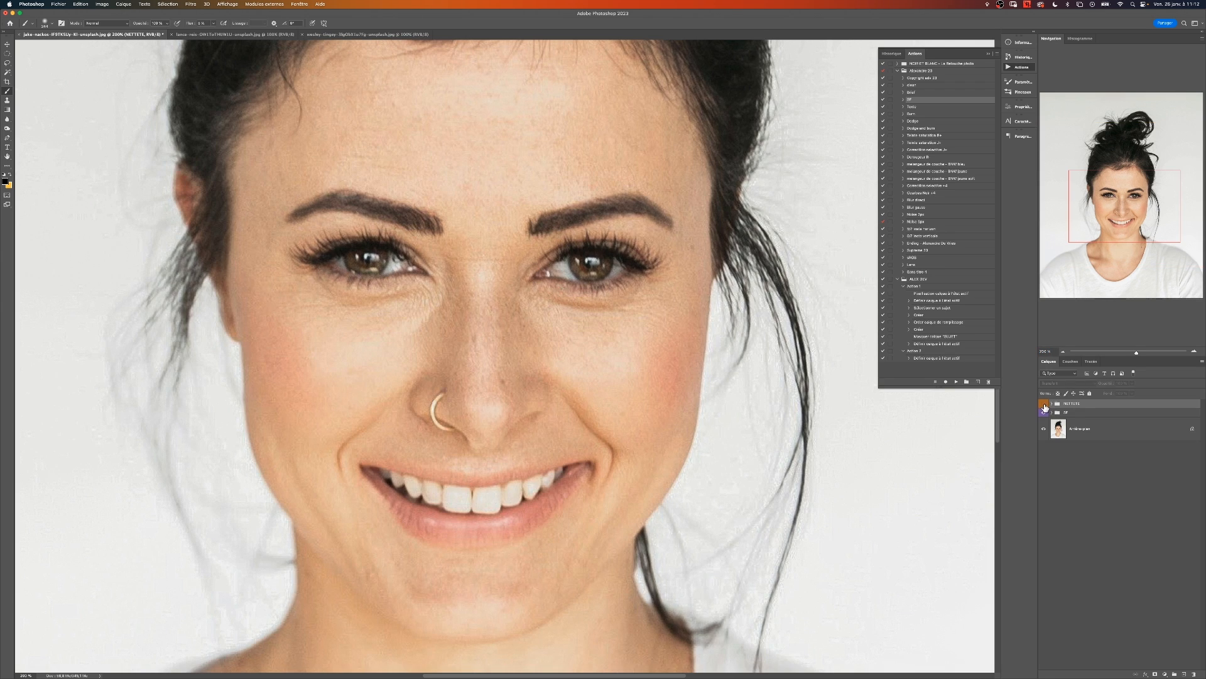
{"action": "left_click", "coordinate": [1045, 408]}
{"action": "left_click", "coordinate": [1043, 407]}
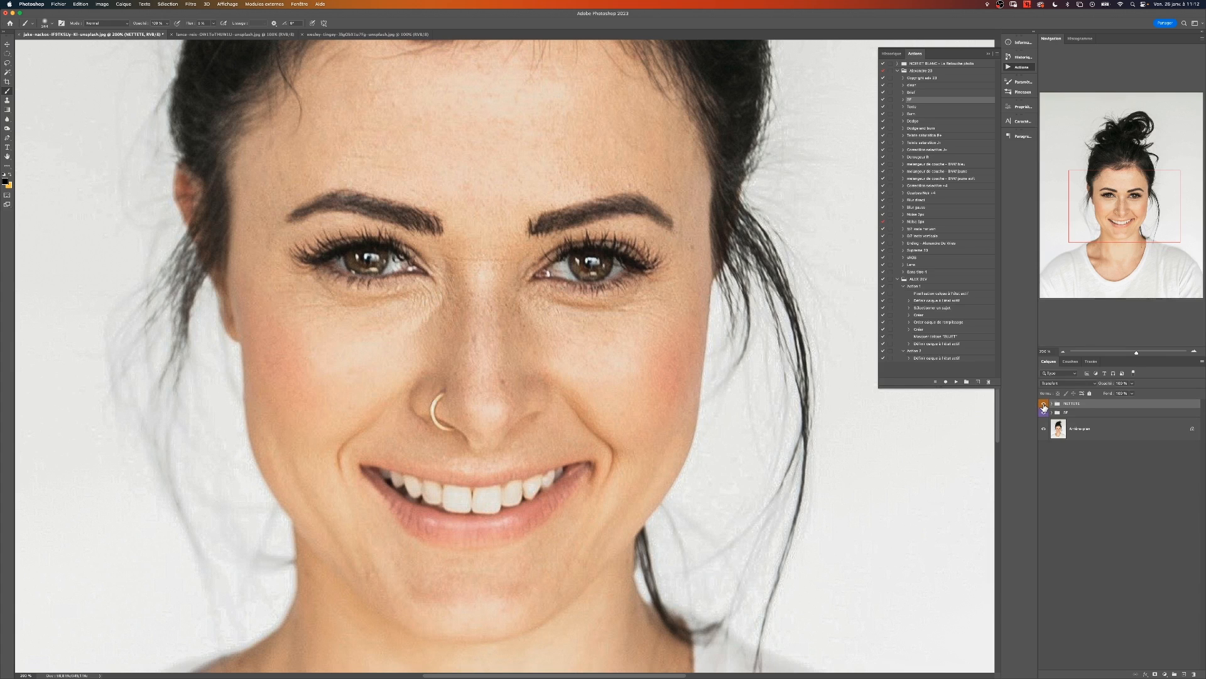
{"action": "left_click", "coordinate": [1047, 352]}
{"action": "type", "text": "10"}
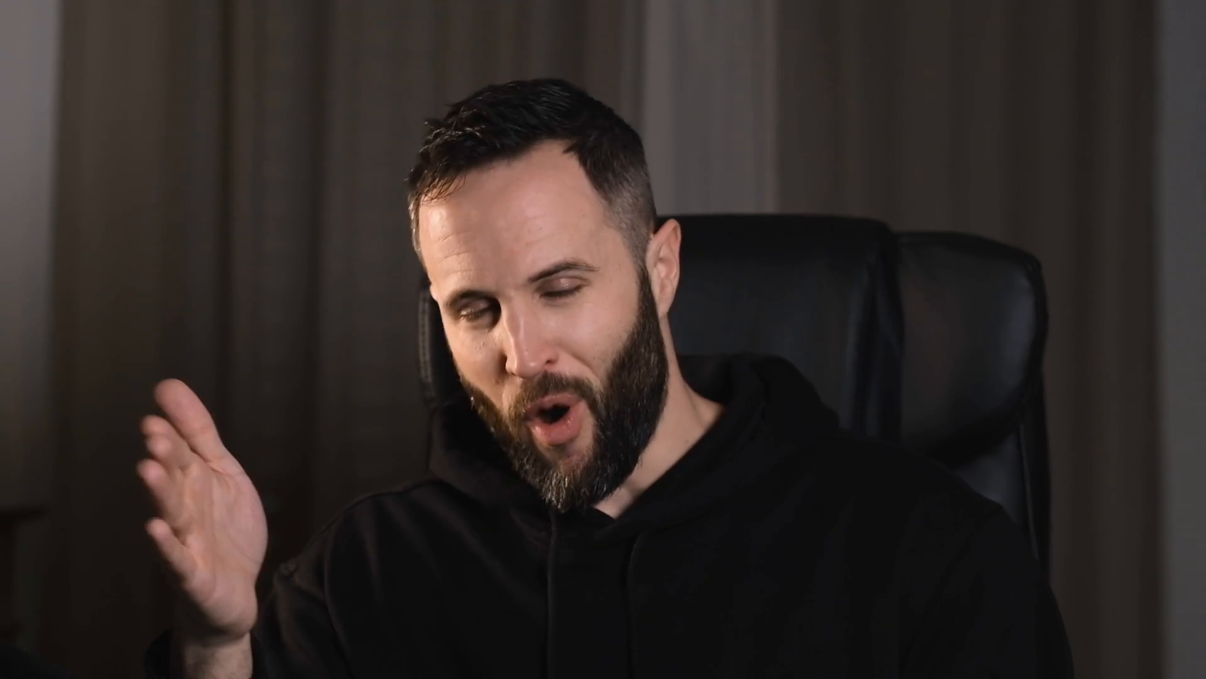
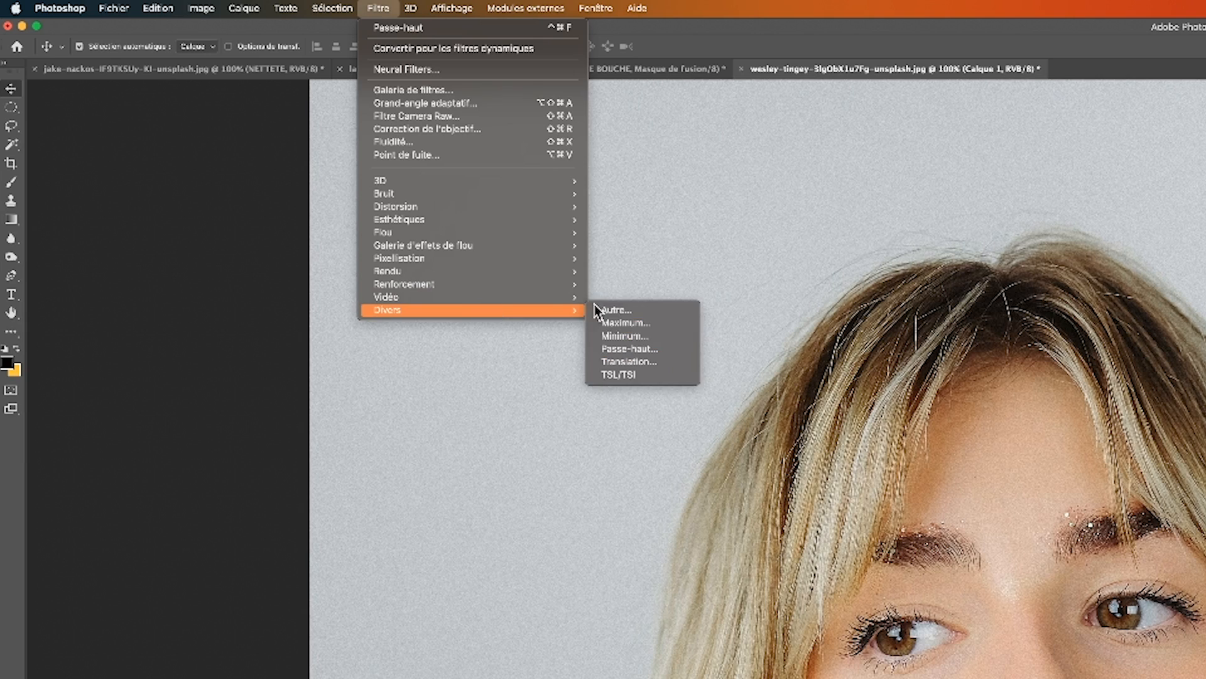
Apply the Passe-haut filter with a radius of 1.8 pixels to Calque 1 in the blonde woman's portrait.
{"action": "left_click", "coordinate": [647, 348]}
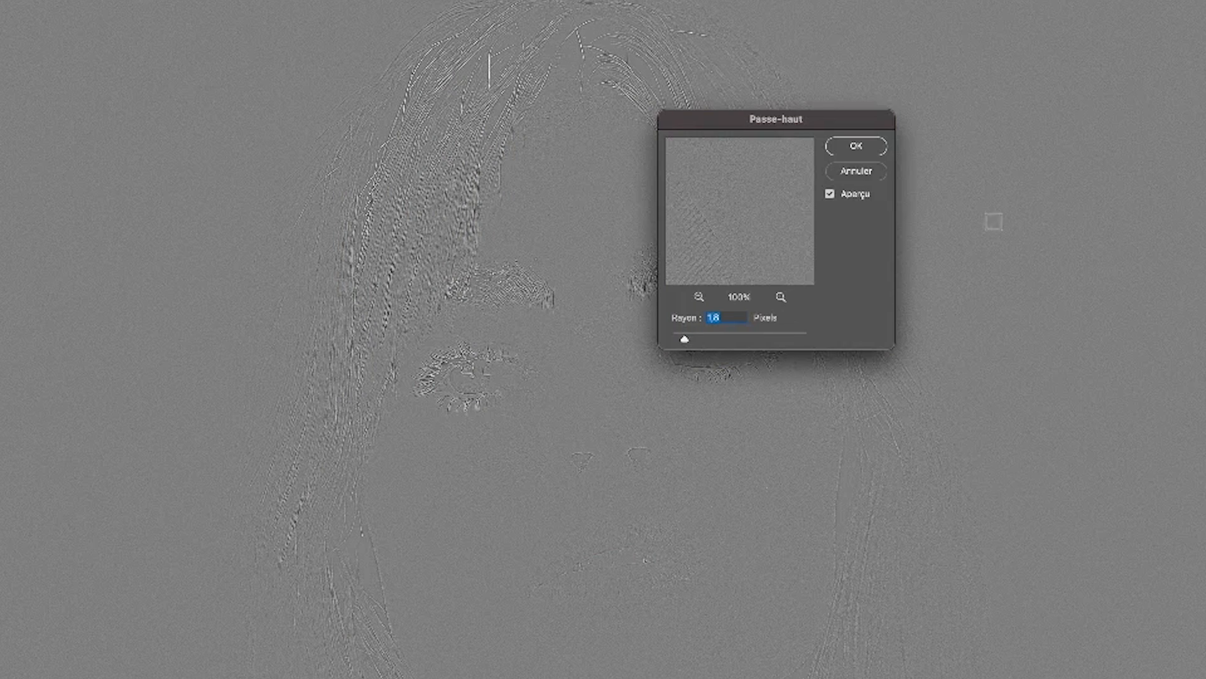
{"action": "left_click", "coordinate": [863, 150]}
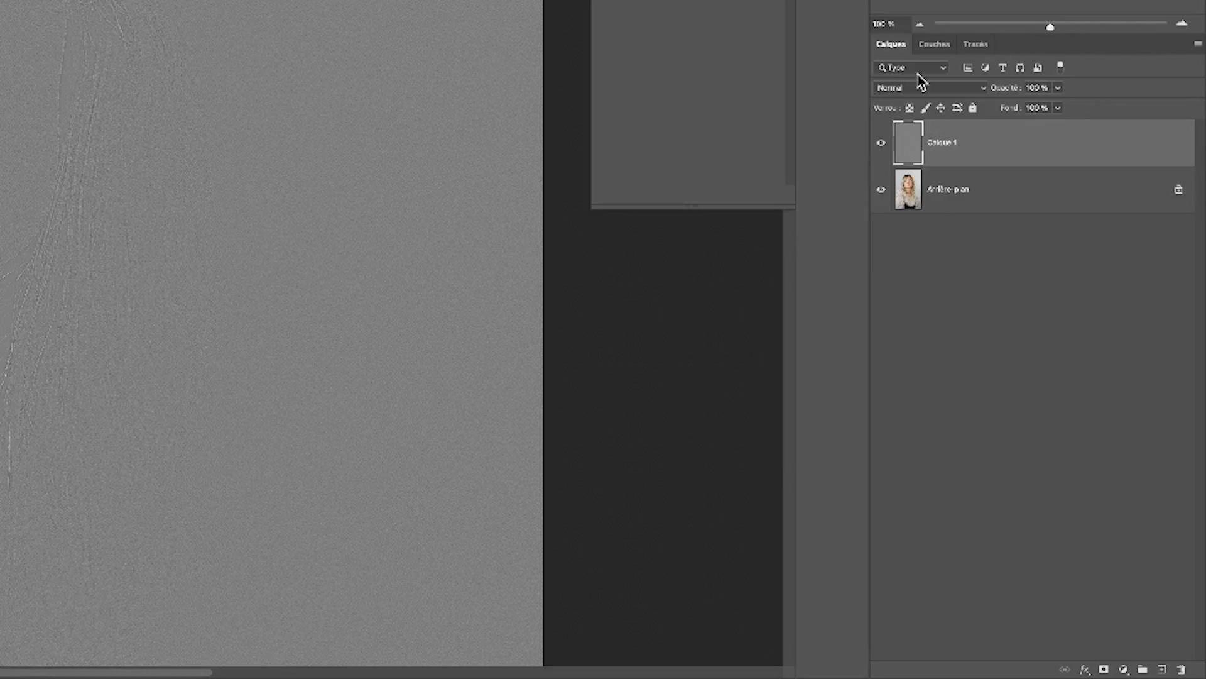
Rename the high-pass layer NETTETE BOUCHE and set its blending mode to Incrustation.
{"action": "key", "text": "Caps_Lock"}
{"action": "double_click", "coordinate": [943, 142]}
{"action": "type", "text": "NETTETE BOUC"}
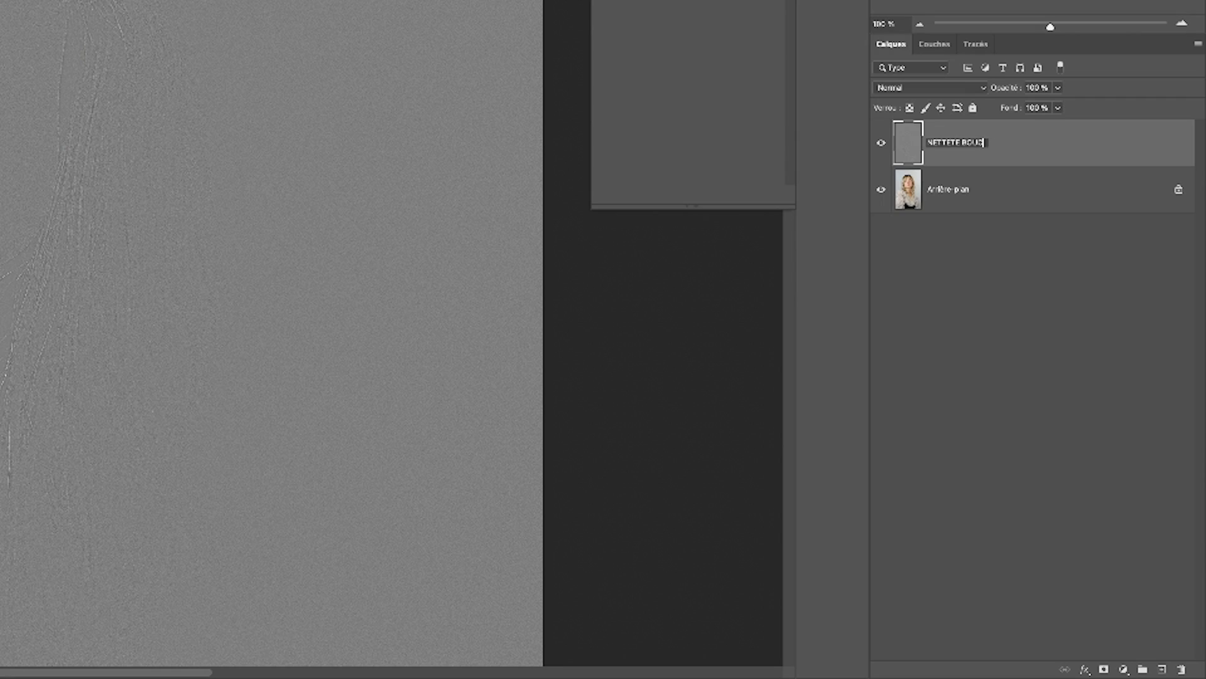
{"action": "type", "text": "HE"}
{"action": "key", "text": "Caps_Lock"}
{"action": "key", "text": "Return"}
{"action": "left_click", "coordinate": [930, 88]}
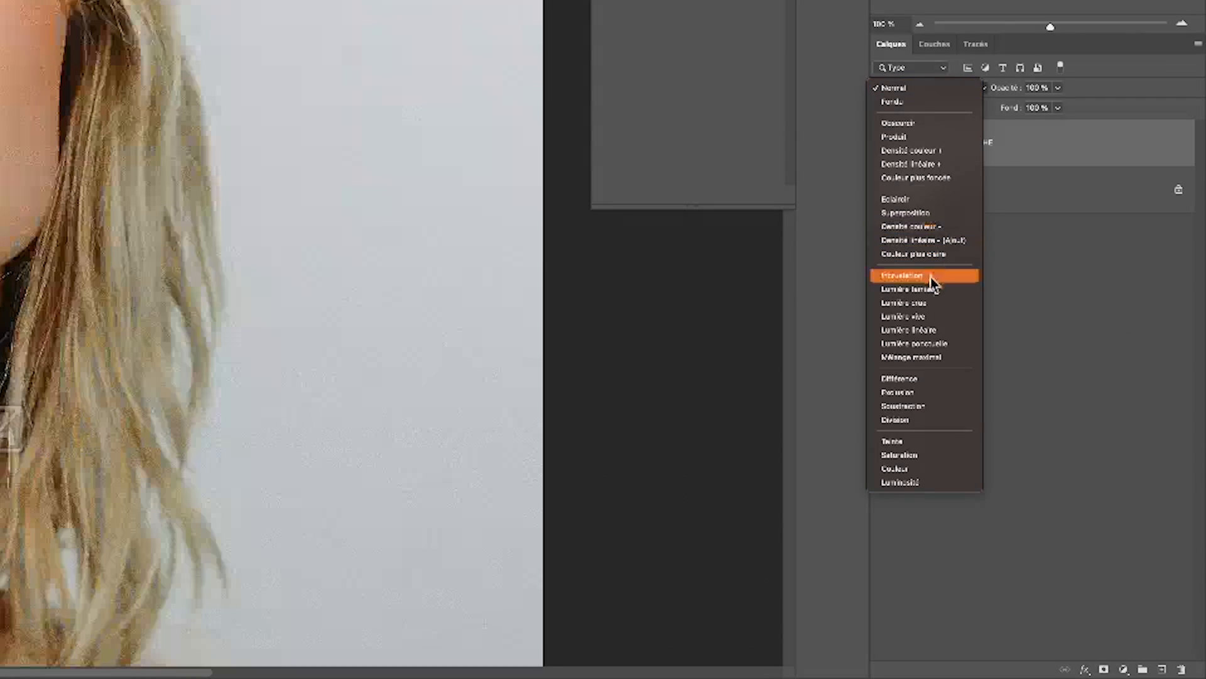
{"action": "left_click", "coordinate": [930, 276]}
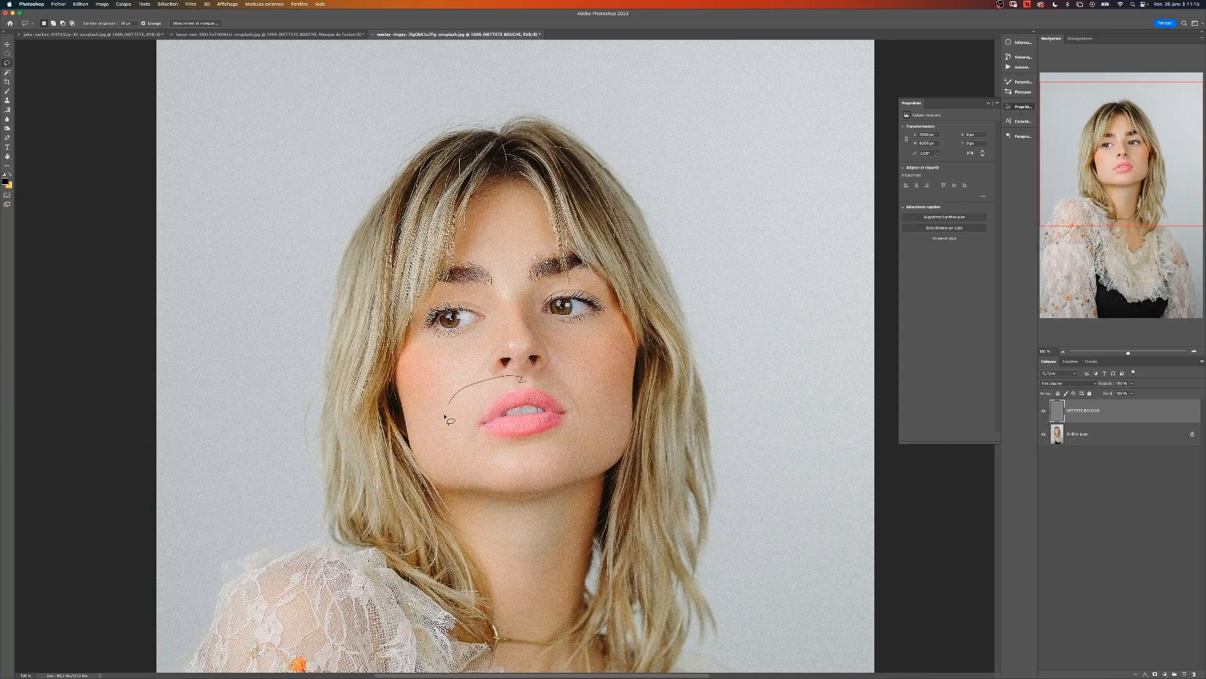
Lasso the area around the lips, turn it into a layer mask on NETTETE BOUCHE and check the mask on its own.
{"action": "mouse_move", "coordinate": [445, 409]}
{"action": "left_mouse_down"}
{"action": "mouse_move", "coordinate": [568, 445]}
{"action": "mouse_move", "coordinate": [456, 393]}
{"action": "left_mouse_up"}
{"action": "mouse_move", "coordinate": [559, 380]}
{"action": "left_mouse_down"}
{"action": "mouse_move", "coordinate": [477, 399]}
{"action": "mouse_move", "coordinate": [476, 410]}
{"action": "left_mouse_up"}
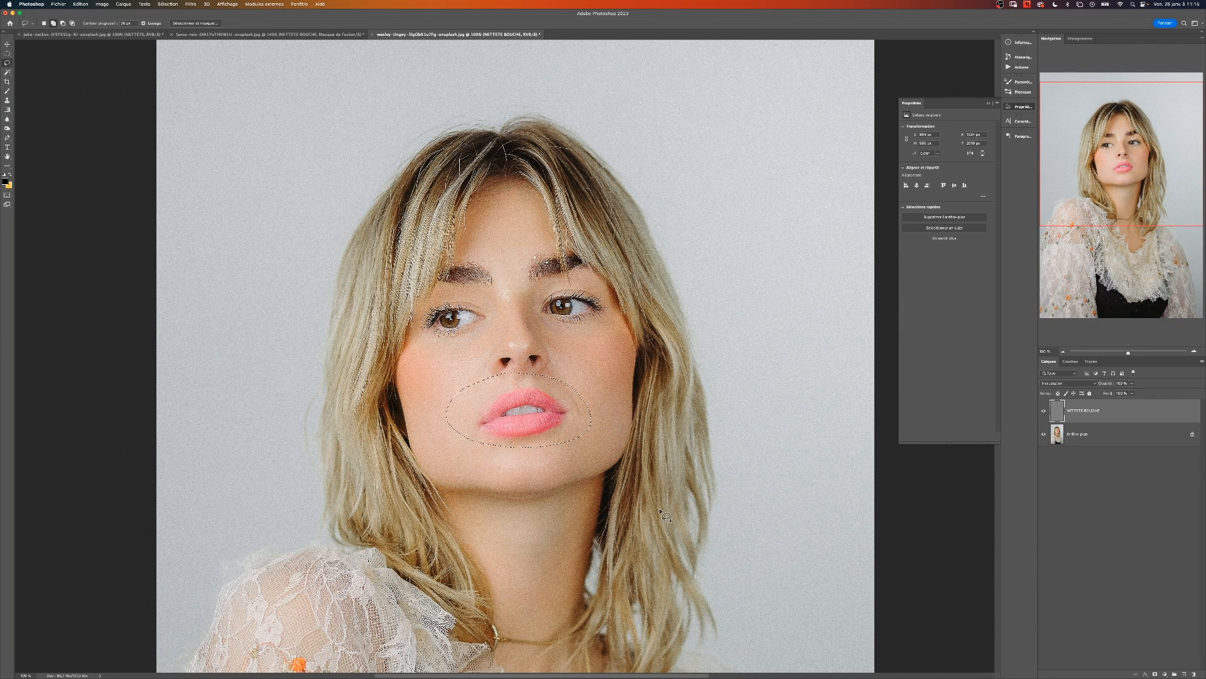
{"action": "left_click", "coordinate": [1155, 674]}
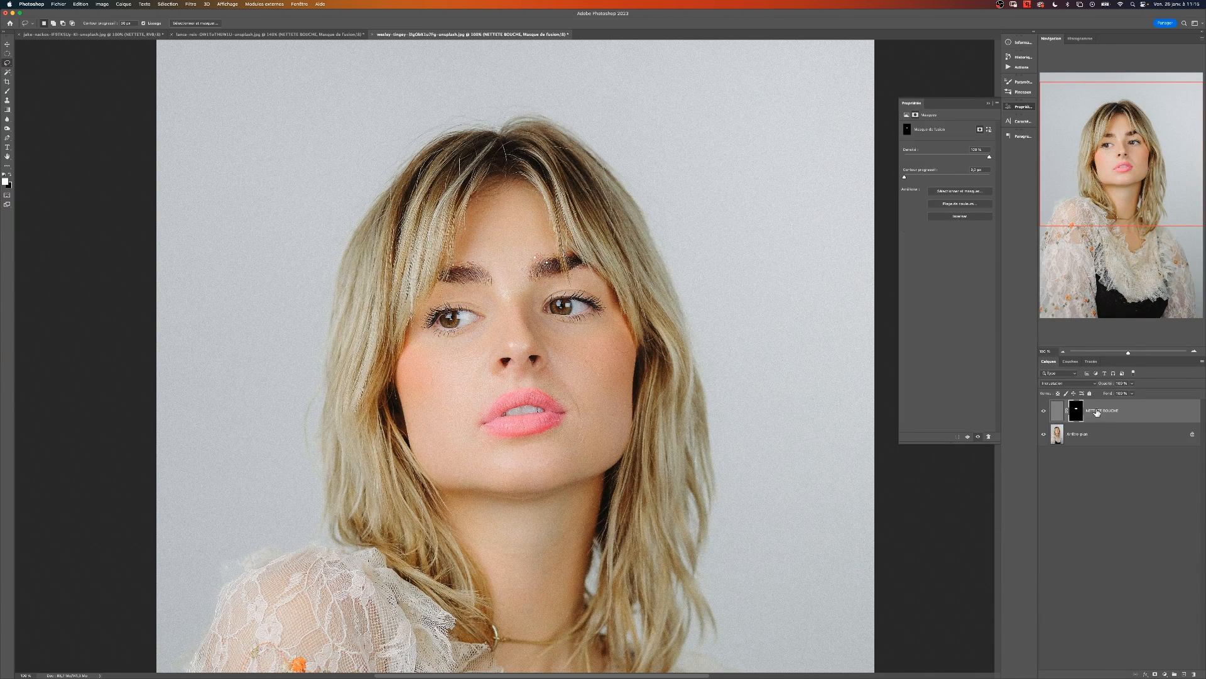
{"action": "left_click", "coordinate": [1077, 416], "text": "alt"}
{"action": "left_click", "coordinate": [1075, 419], "text": "alt"}
{"action": "left_click", "coordinate": [1074, 420], "text": "alt"}
{"action": "left_click", "coordinate": [1074, 420], "text": "alt"}
Duplicate the NETTETE BOUCHE layer and rename the copy NETTETE NEZ.
{"action": "key", "text": "super+j"}
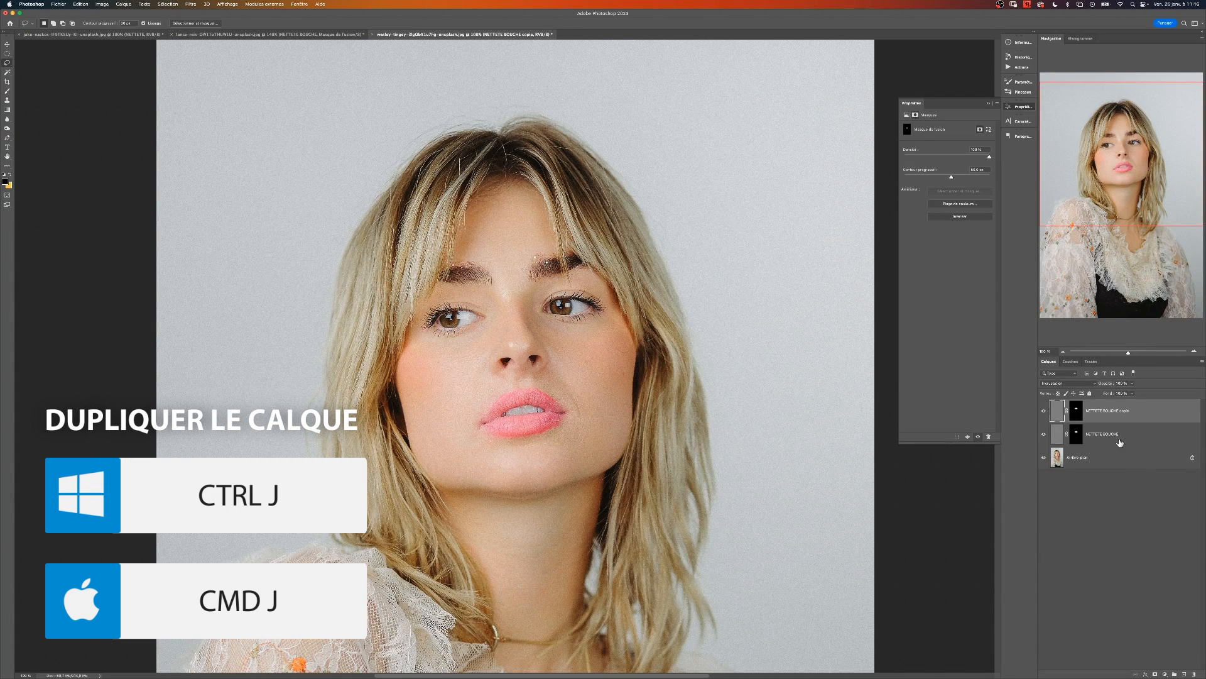
{"action": "double_click", "coordinate": [1115, 411]}
{"action": "key", "text": "Right"}
{"action": "key", "text": "BackSpace"}
{"action": "key", "text": "BackSpace"}
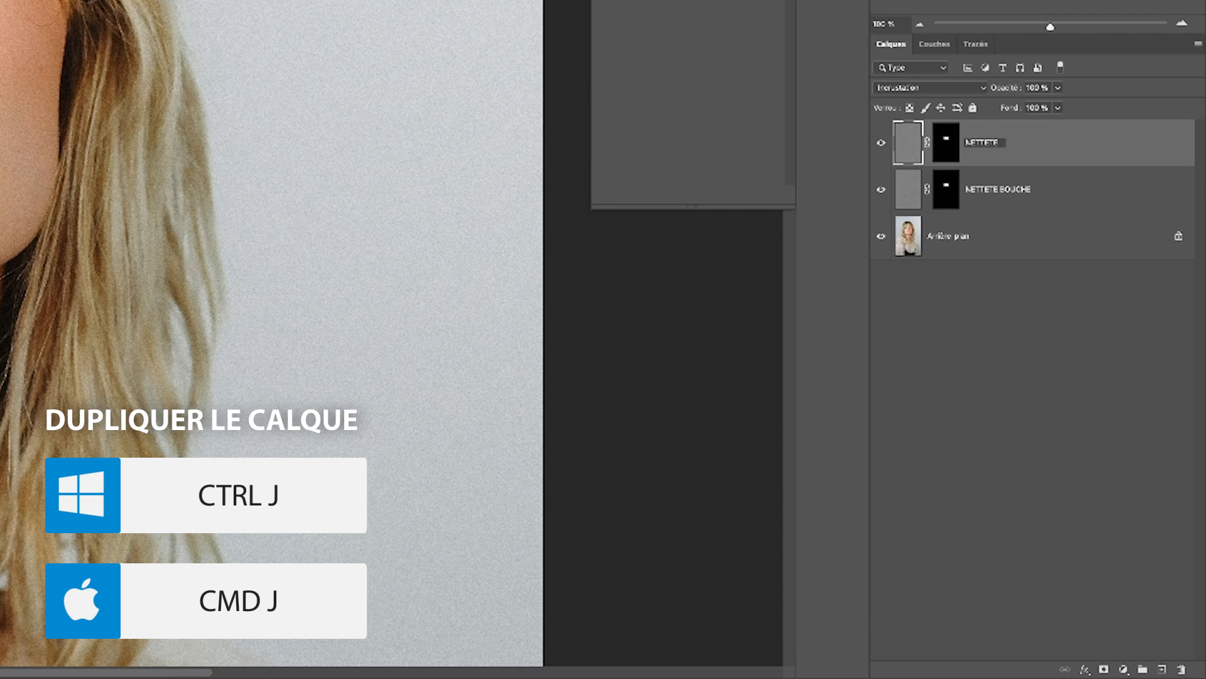
{"action": "type", "text": "NEZ"}
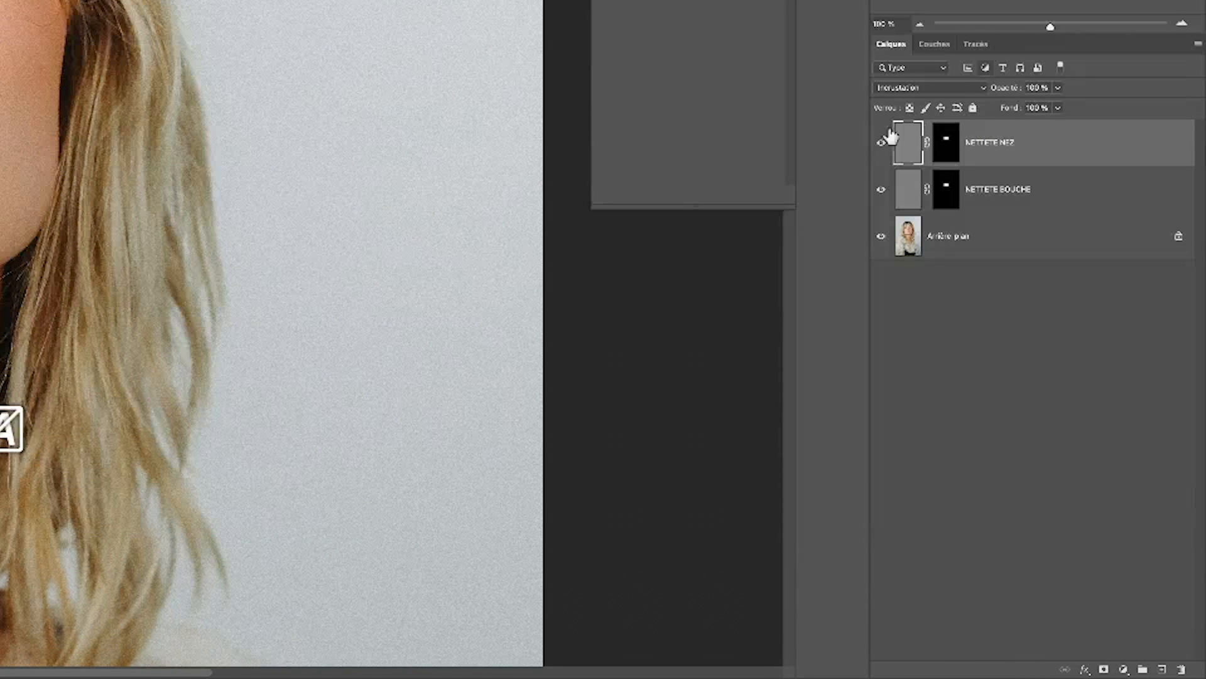
Replace the NETTETE NEZ layer's mask with a black one and paint white over the tip of the nose.
{"action": "right_click", "coordinate": [947, 151]}
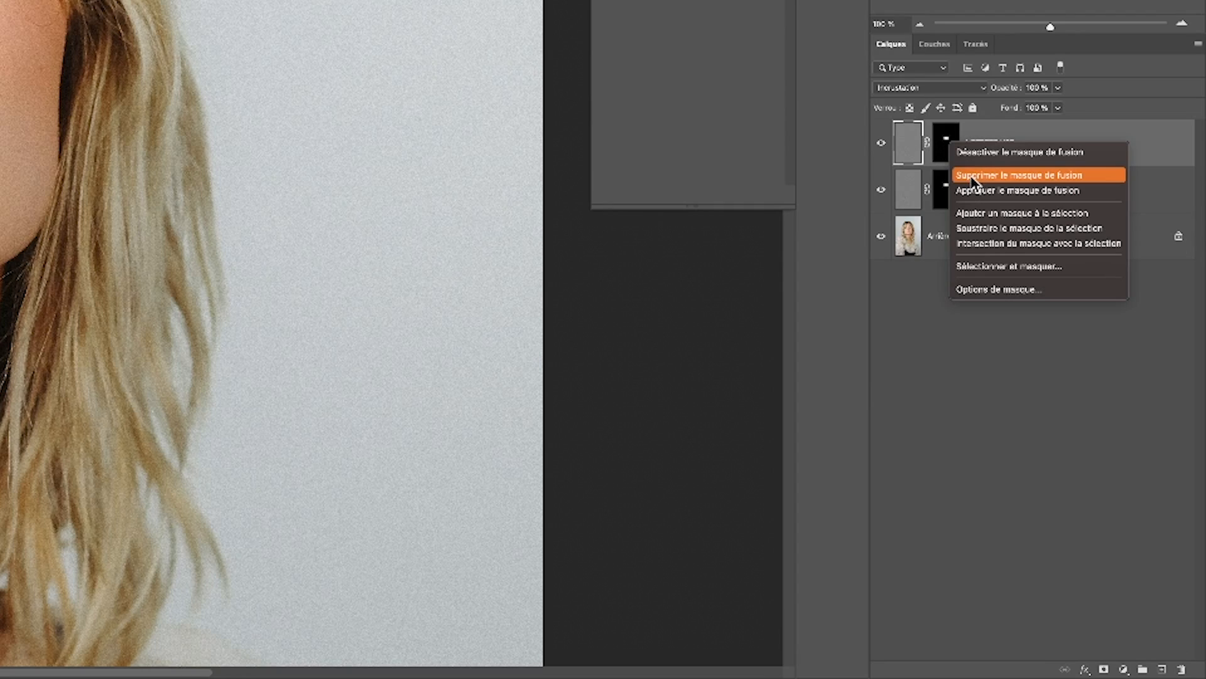
{"action": "left_click", "coordinate": [974, 176]}
{"action": "left_click", "coordinate": [1104, 670], "text": "alt"}
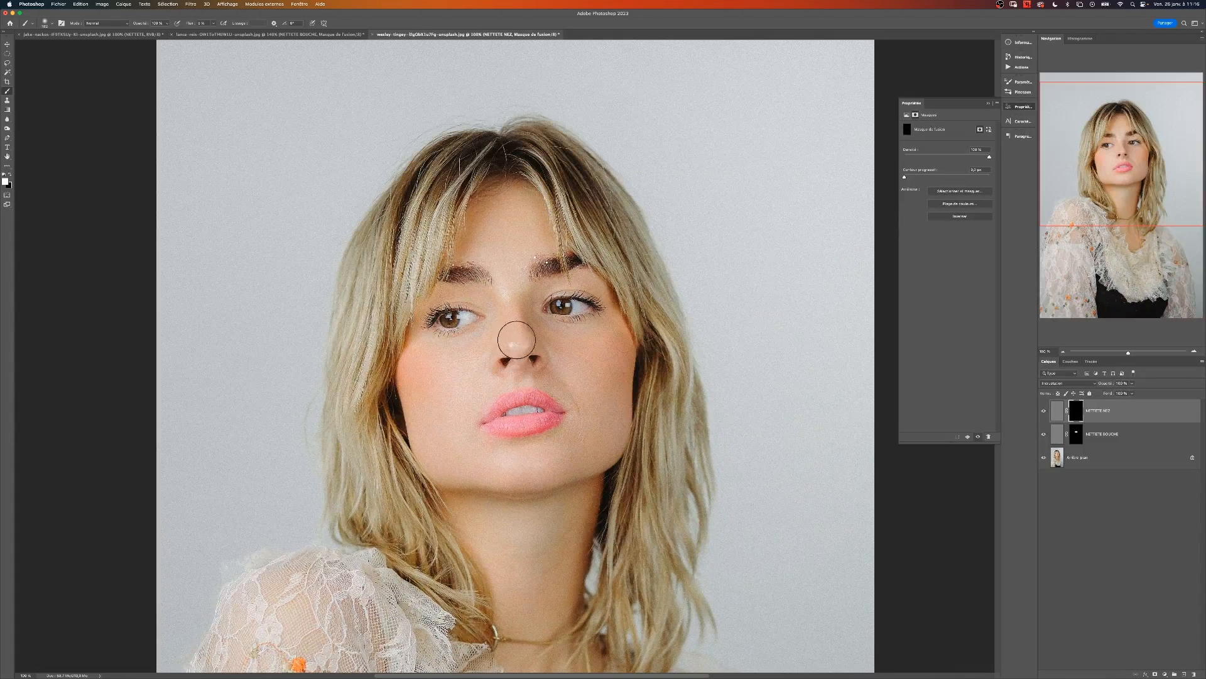
{"action": "mouse_move", "coordinate": [525, 352]}
{"action": "left_mouse_down"}
{"action": "mouse_move", "coordinate": [504, 360]}
{"action": "mouse_move", "coordinate": [520, 351]}
{"action": "left_mouse_up"}
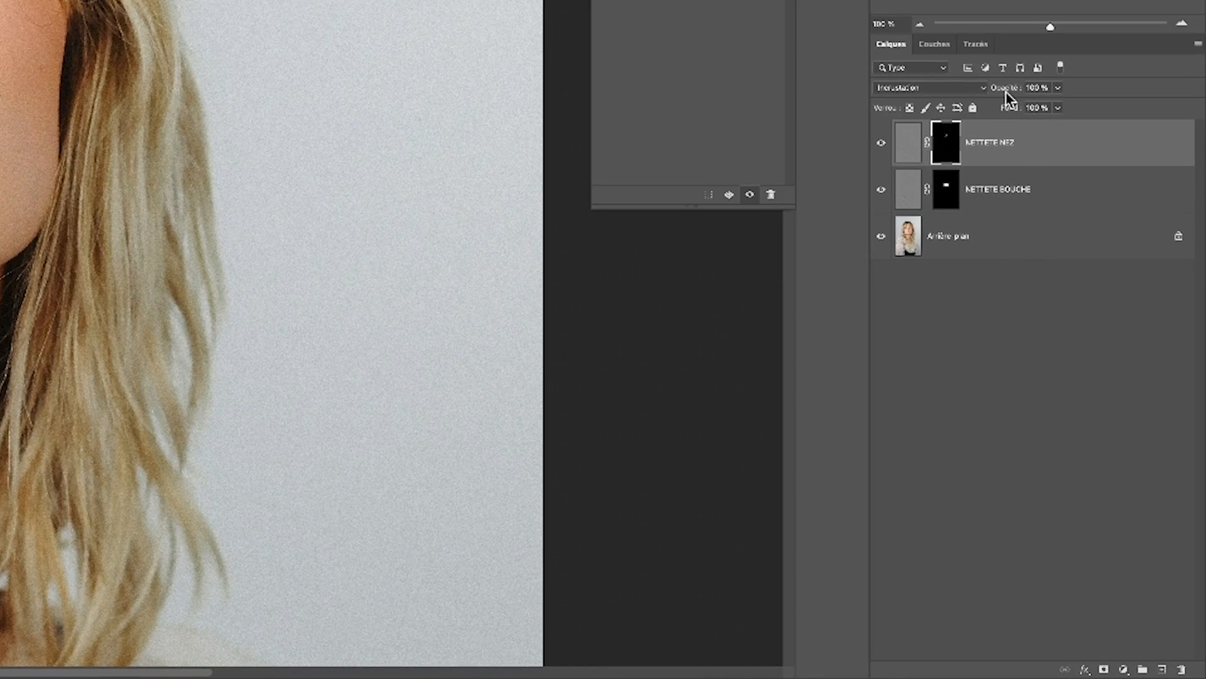
Set the NETTETE NEZ layer's blending mode to Lumière tamisée and check its mask on its own.
{"action": "left_click", "coordinate": [952, 92]}
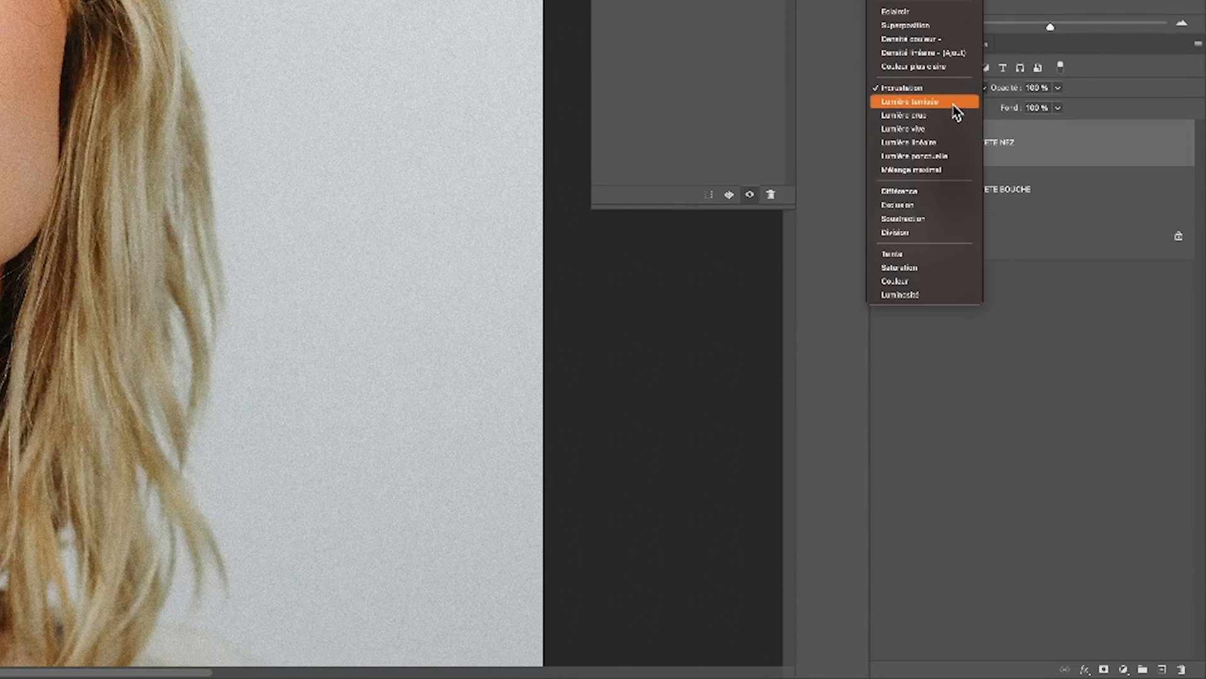
{"action": "left_click", "coordinate": [952, 107]}
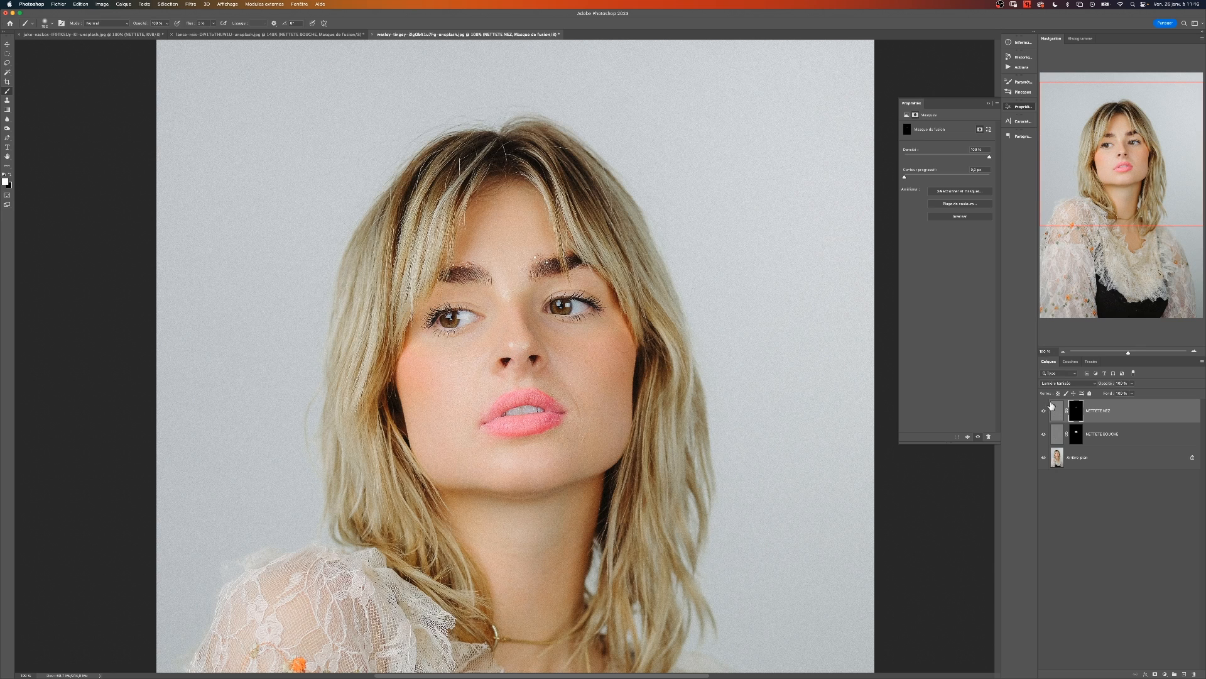
{"action": "left_click", "coordinate": [1076, 412], "text": "alt"}
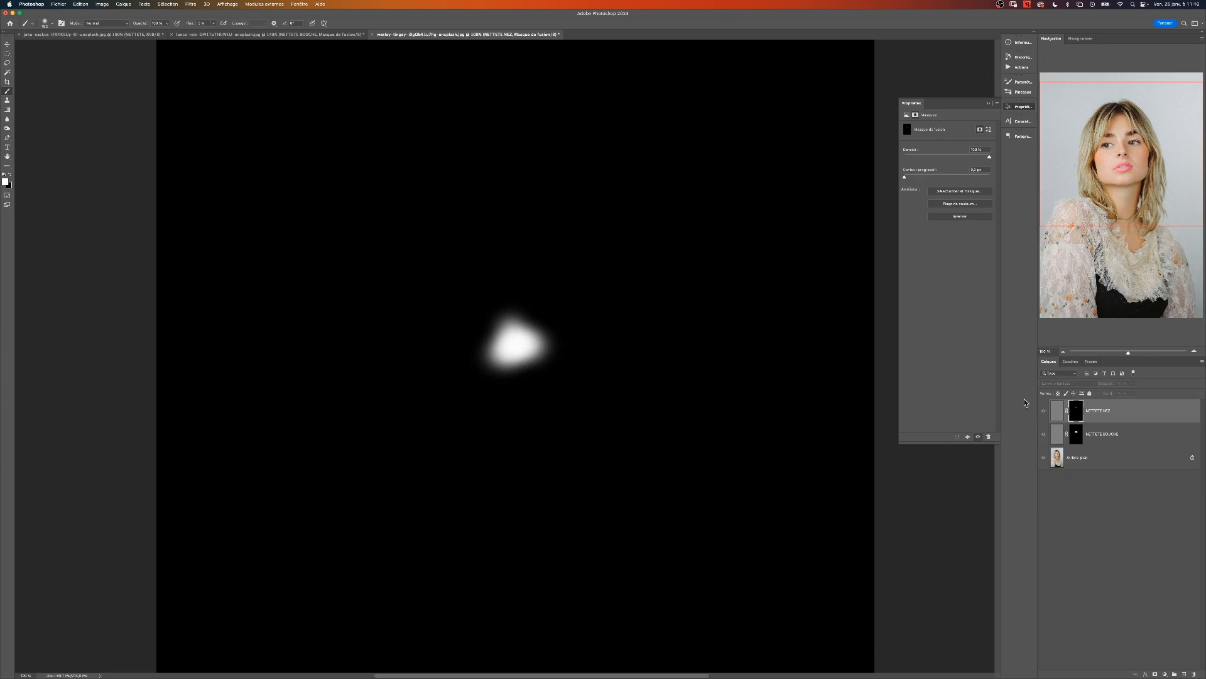
{"action": "left_click", "coordinate": [1075, 411], "text": "alt"}
Add an empty layer directly above Arrière-plan and switch to the Spot Healing Brush.
{"action": "key", "text": "v"}
{"action": "scroll", "coordinate": [515, 384], "scroll_direction": "up", "scroll_amount": 5}
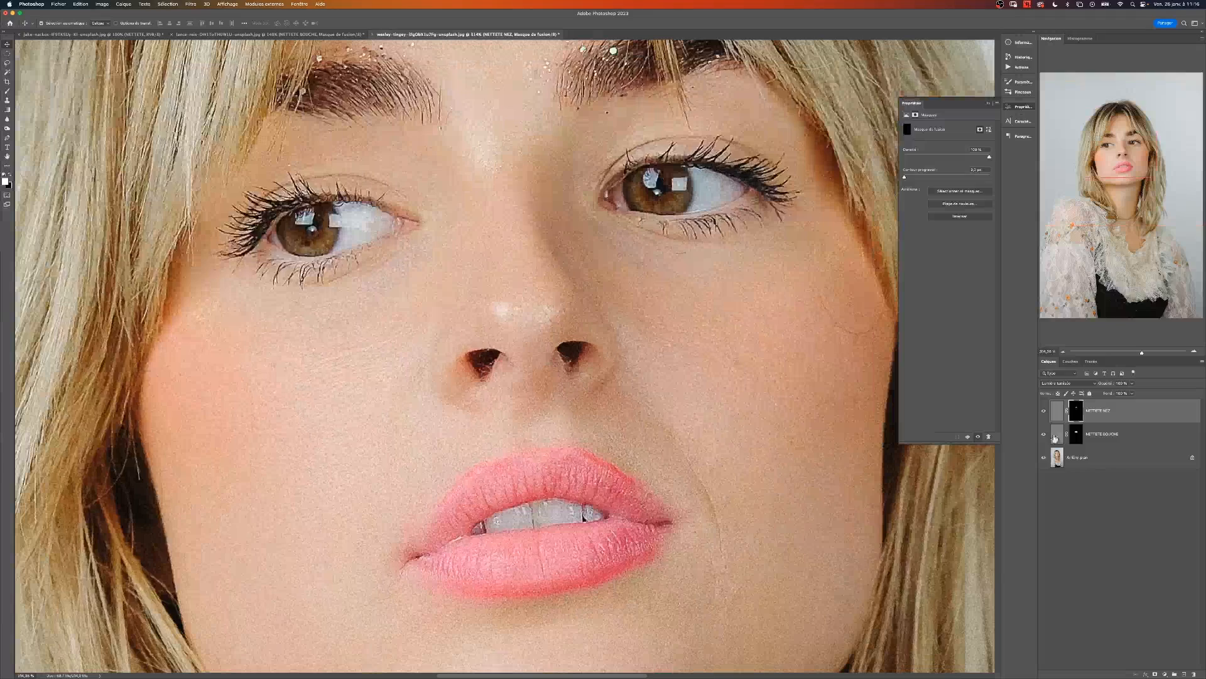
{"action": "left_click", "coordinate": [1085, 459]}
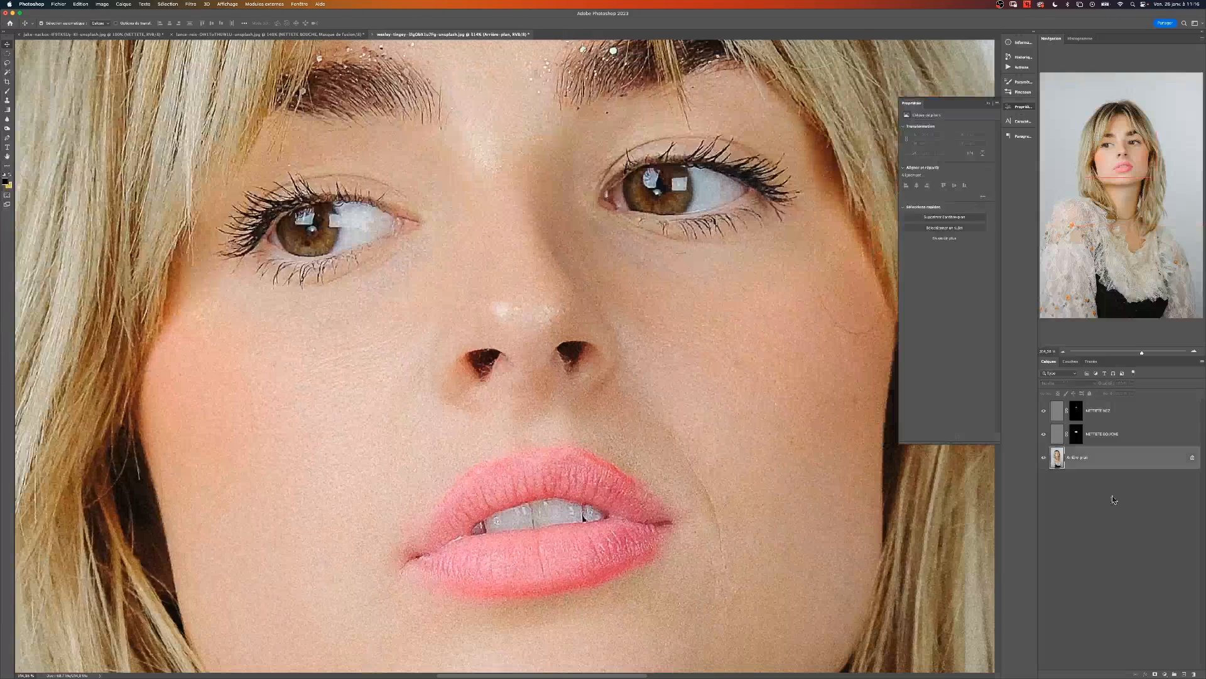
{"action": "left_click", "coordinate": [1186, 674]}
{"action": "key", "text": "j"}
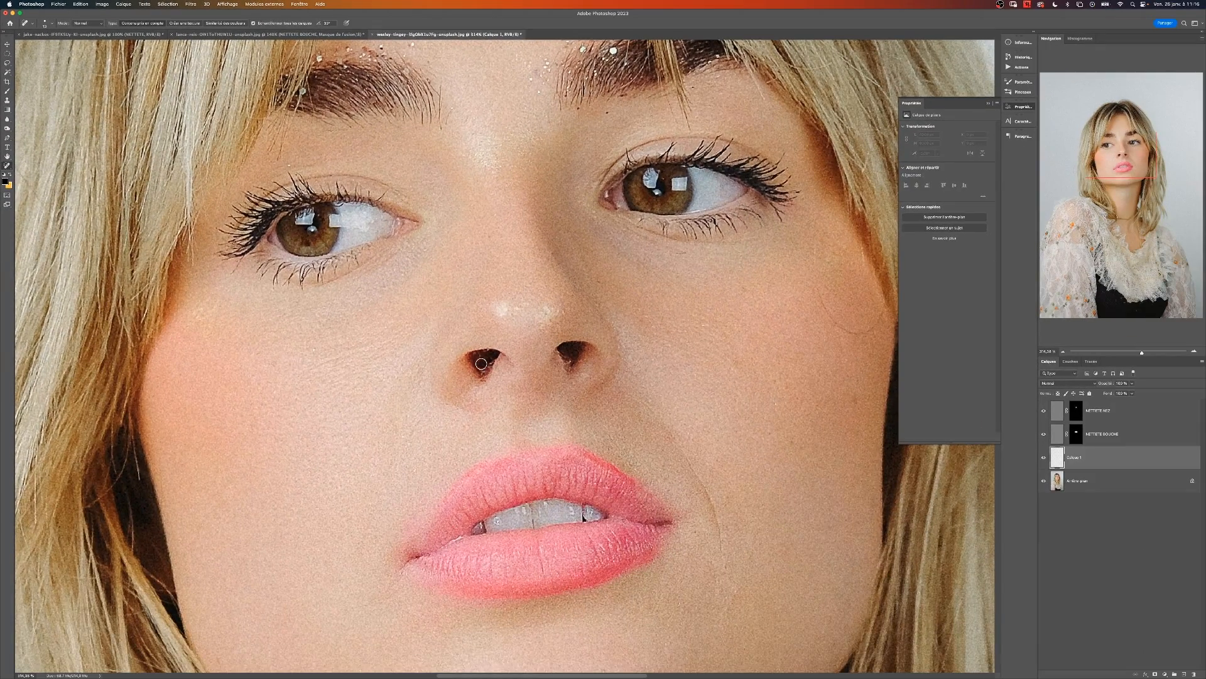
Heal the reddish spots in and around both nostrils on Calque 1 and check the result by toggling the layer's visibility.
{"action": "left_click_drag", "start_coordinate": [481, 363], "coordinate": [497, 377]}
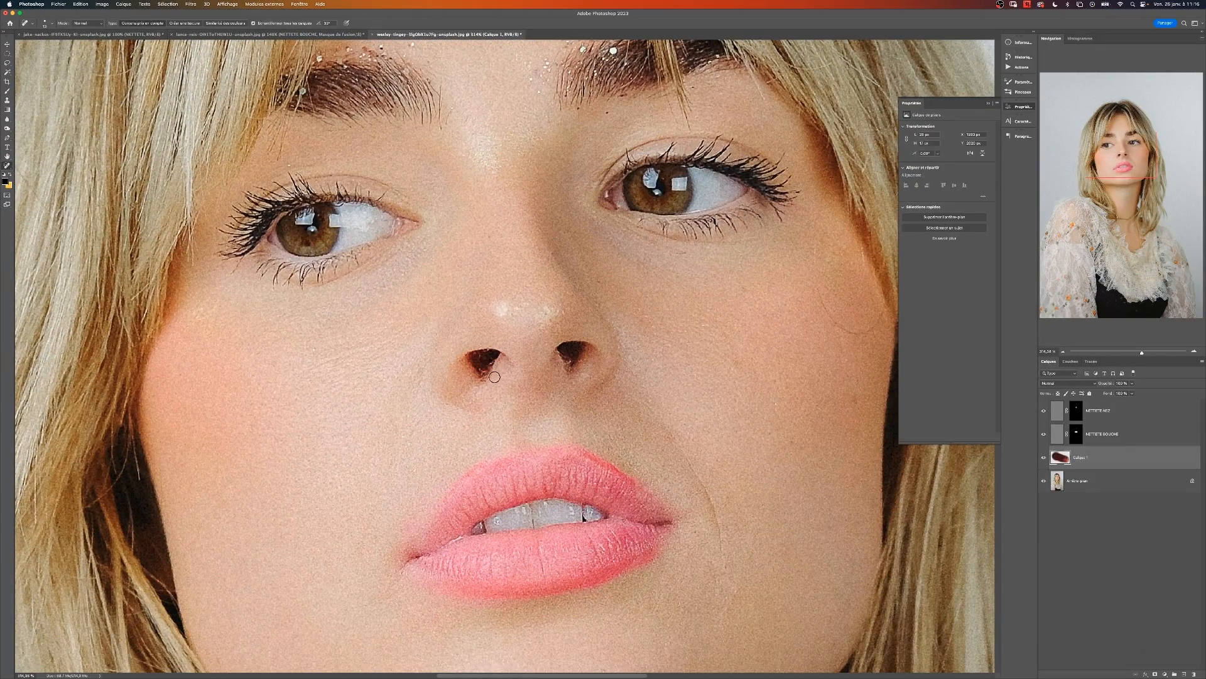
{"action": "left_click", "coordinate": [482, 370]}
{"action": "left_click", "coordinate": [480, 357]}
{"action": "left_click", "coordinate": [482, 374]}
{"action": "left_click", "coordinate": [570, 361]}
{"action": "left_click", "coordinate": [578, 349]}
{"action": "key", "text": "super+1"}
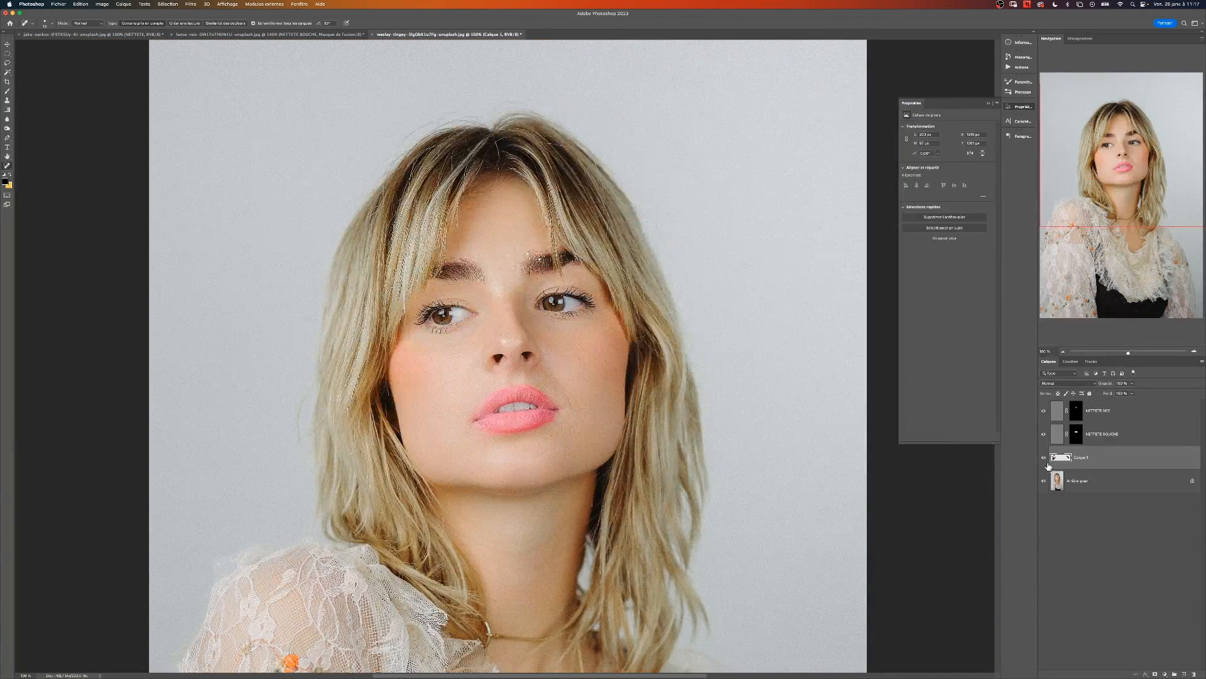
{"action": "left_click", "coordinate": [1044, 461]}
Heal the crease running down the cheek beside the corner of the mouth on Calque 1.
{"action": "scroll", "coordinate": [630, 382], "scroll_direction": "up", "scroll_amount": 4}
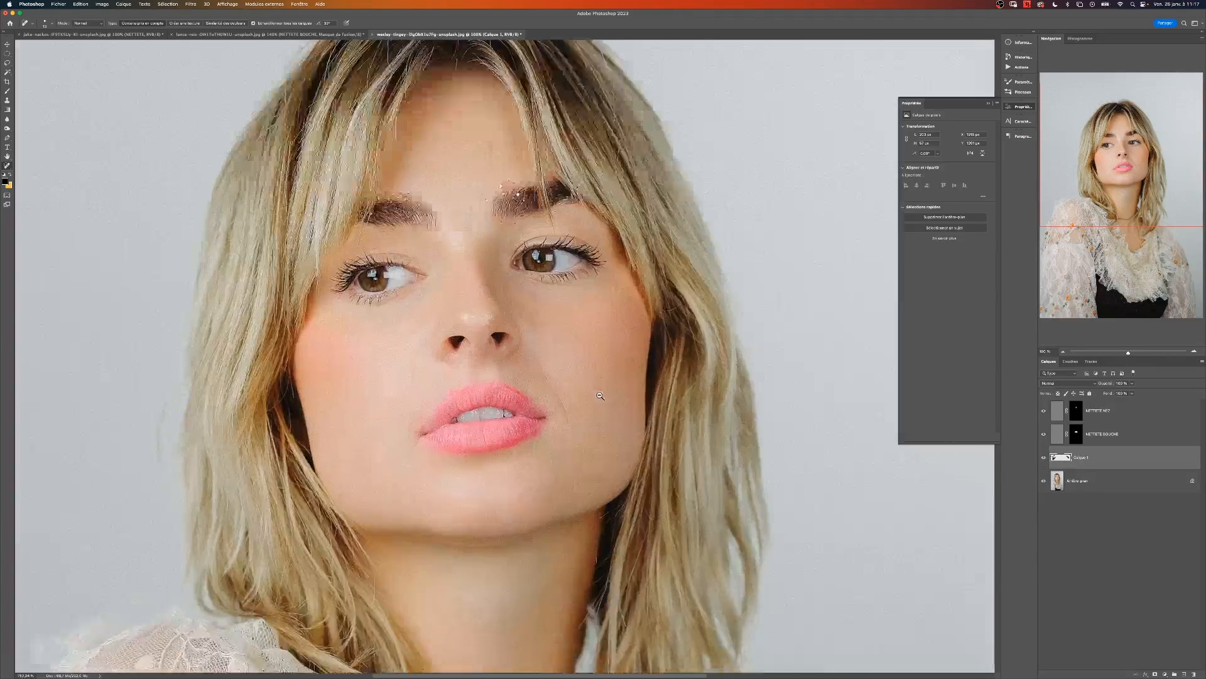
{"action": "left_click_drag", "start_coordinate": [567, 460], "coordinate": [570, 458]}
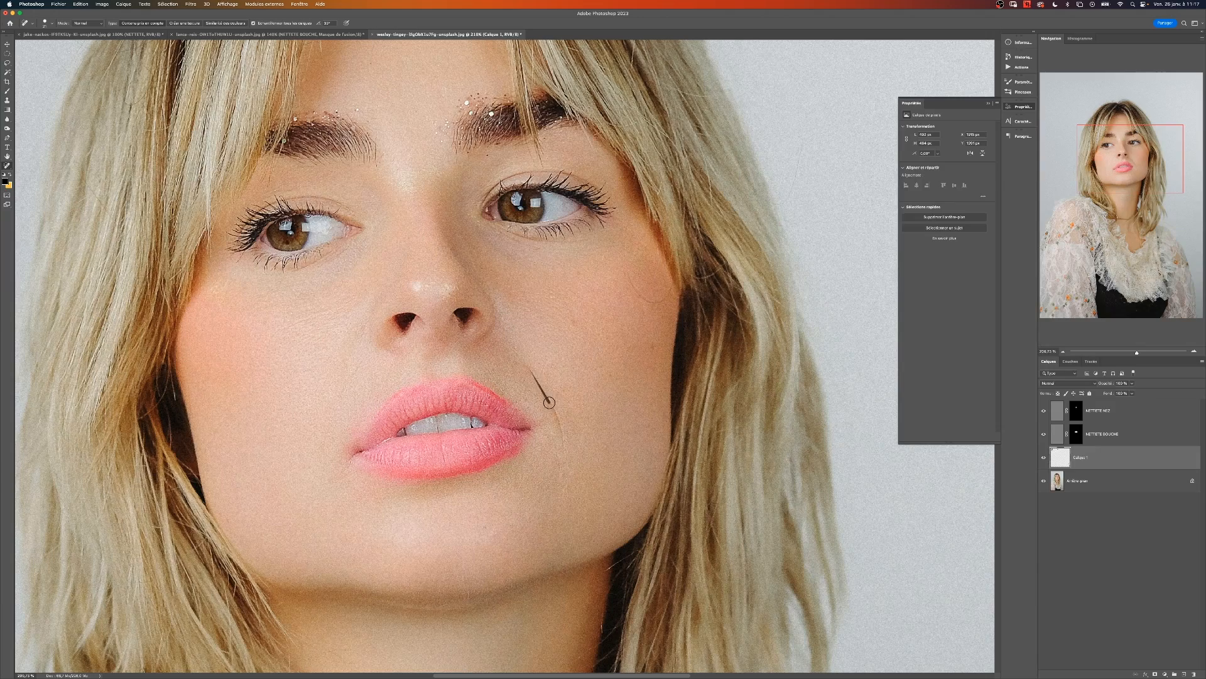
{"action": "left_click_drag", "start_coordinate": [556, 410], "coordinate": [567, 444]}
{"action": "scroll", "coordinate": [512, 411], "scroll_direction": "down", "scroll_amount": 3}
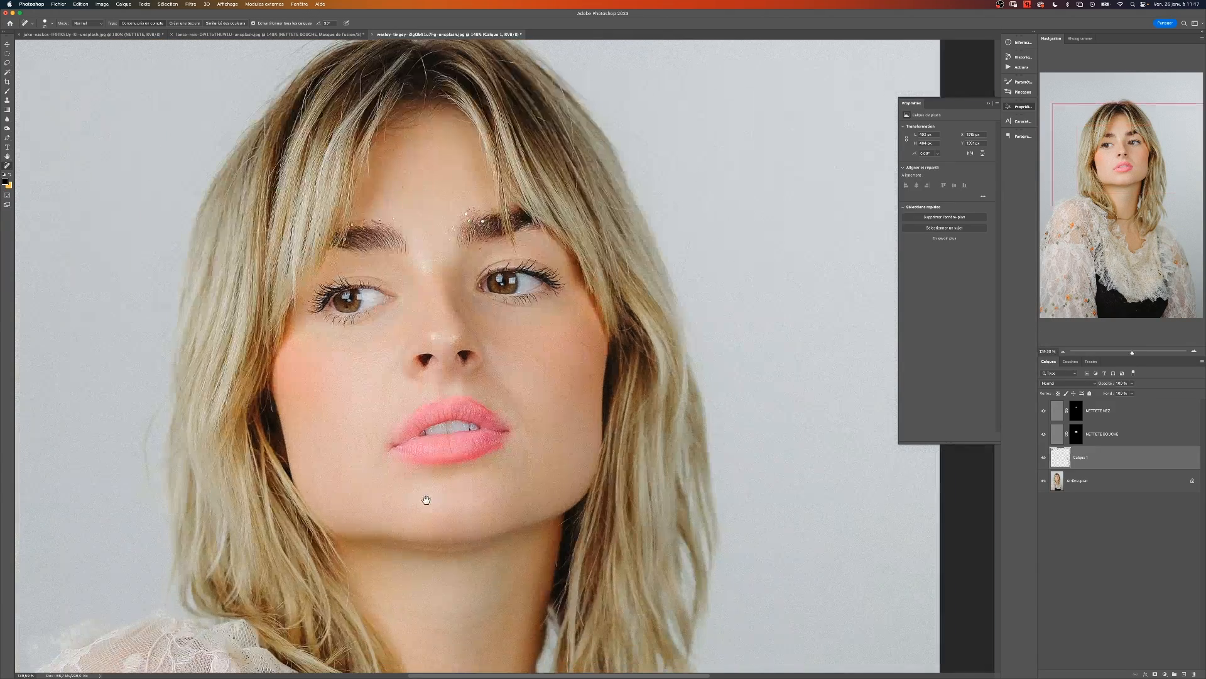
Heal the small flaw on the forehead near the hairline on Calque 1.
{"action": "left_click_drag", "start_coordinate": [418, 387], "coordinate": [517, 411]}
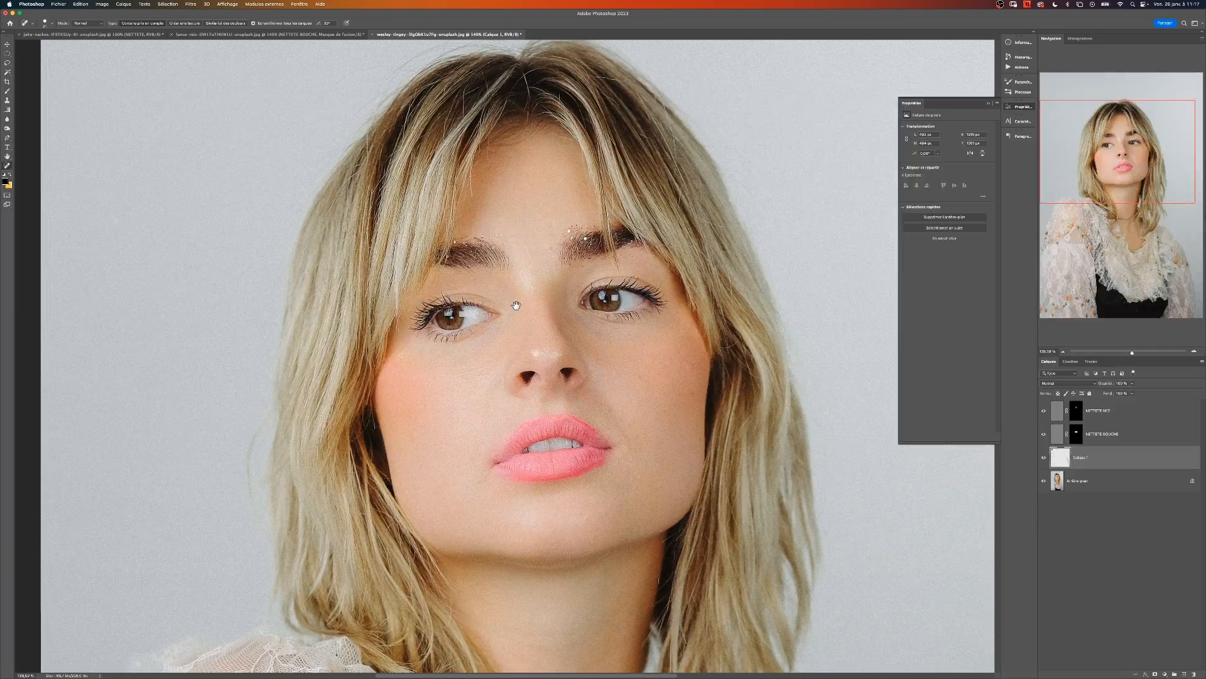
{"action": "left_click", "coordinate": [501, 173]}
{"action": "scroll", "coordinate": [537, 441], "scroll_direction": "down", "scroll_amount": 2}
{"action": "left_click_drag", "start_coordinate": [550, 408], "coordinate": [500, 341]}
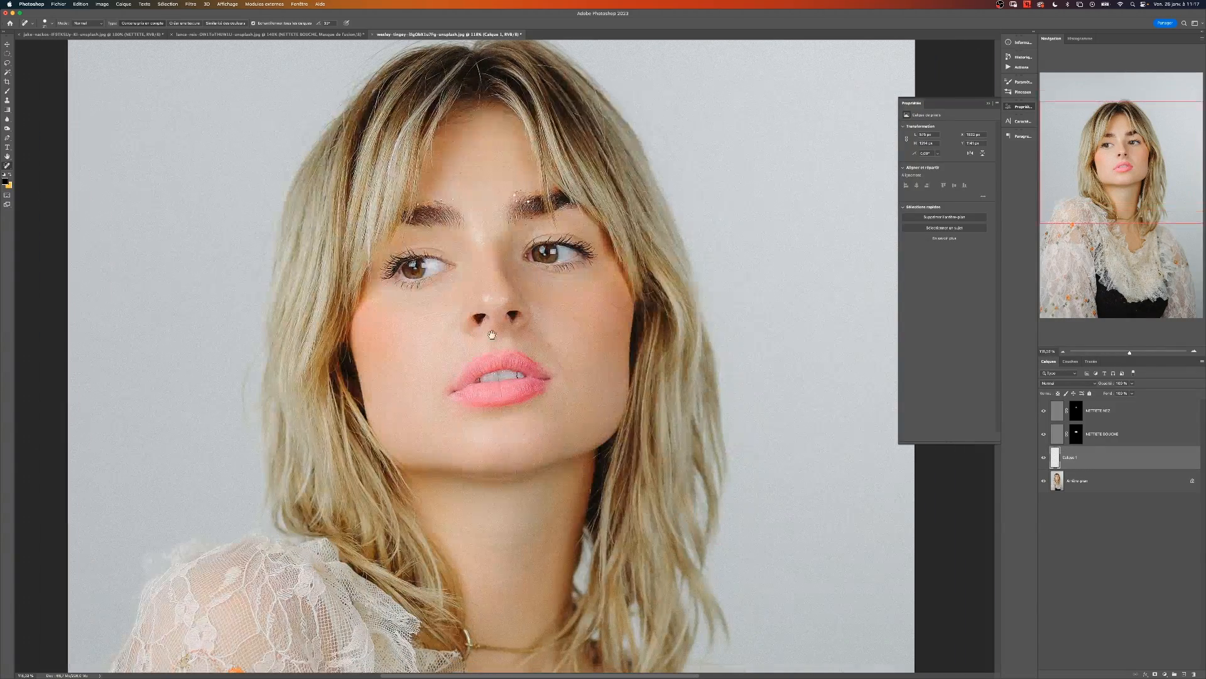
{"action": "scroll", "coordinate": [419, 363], "scroll_direction": "down", "scroll_amount": 1}
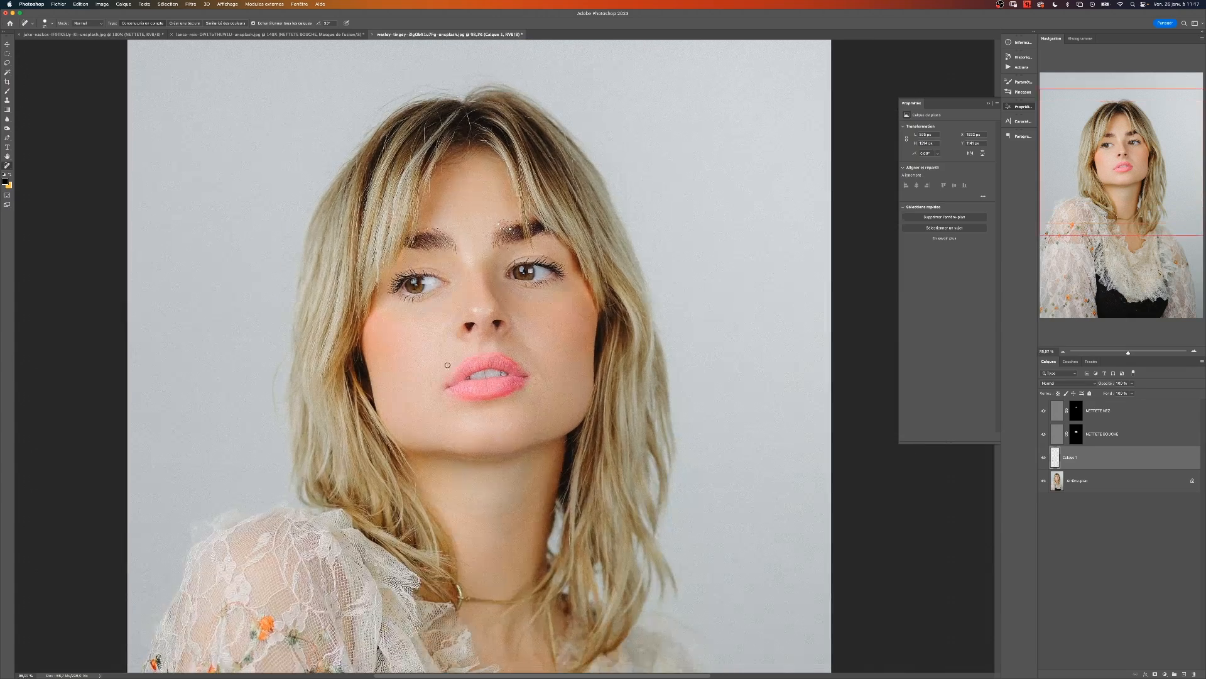
Duplicate the NETTETE NEZ layer and replace the copy's layer mask with a new black mask.
{"action": "left_click", "coordinate": [1105, 416]}
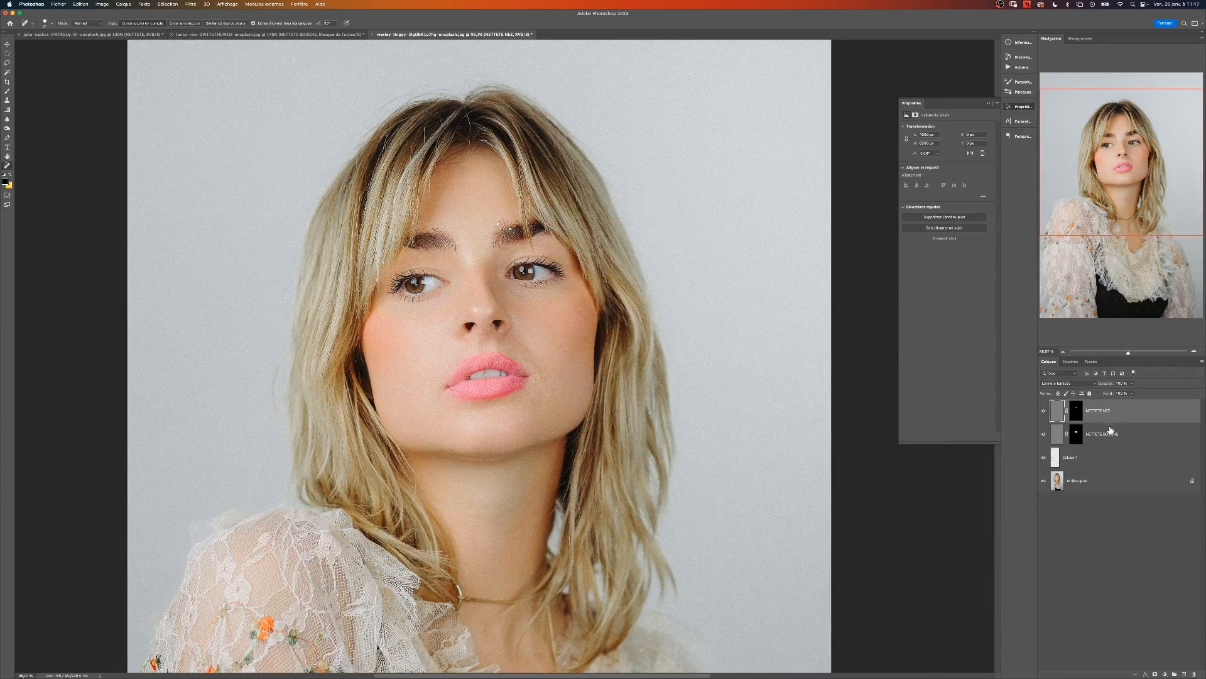
{"action": "key", "text": "super+j"}
{"action": "right_click", "coordinate": [1076, 411]}
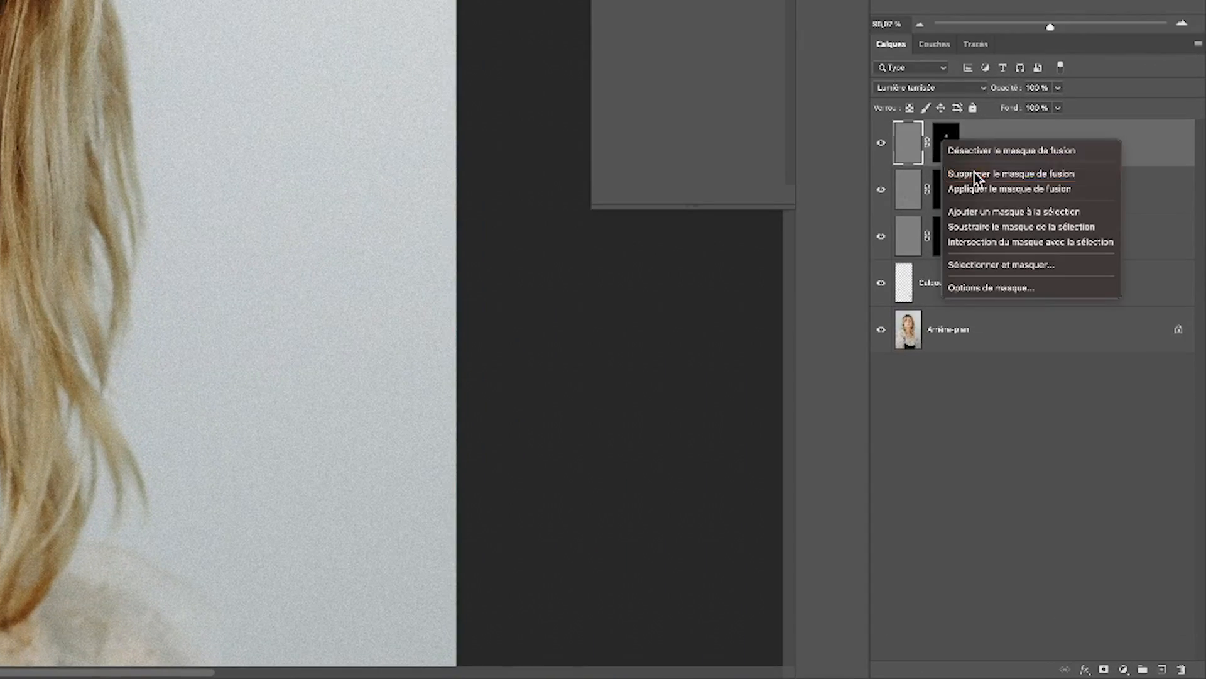
{"action": "left_click", "coordinate": [1091, 425]}
{"action": "left_click", "coordinate": [1104, 669], "text": "alt"}
Rename the duplicated sharpening layer as NETTETE CHEVEUX.
{"action": "double_click", "coordinate": [1024, 142]}
{"action": "key", "text": "Right"}
{"action": "key", "text": "BackSpace"}
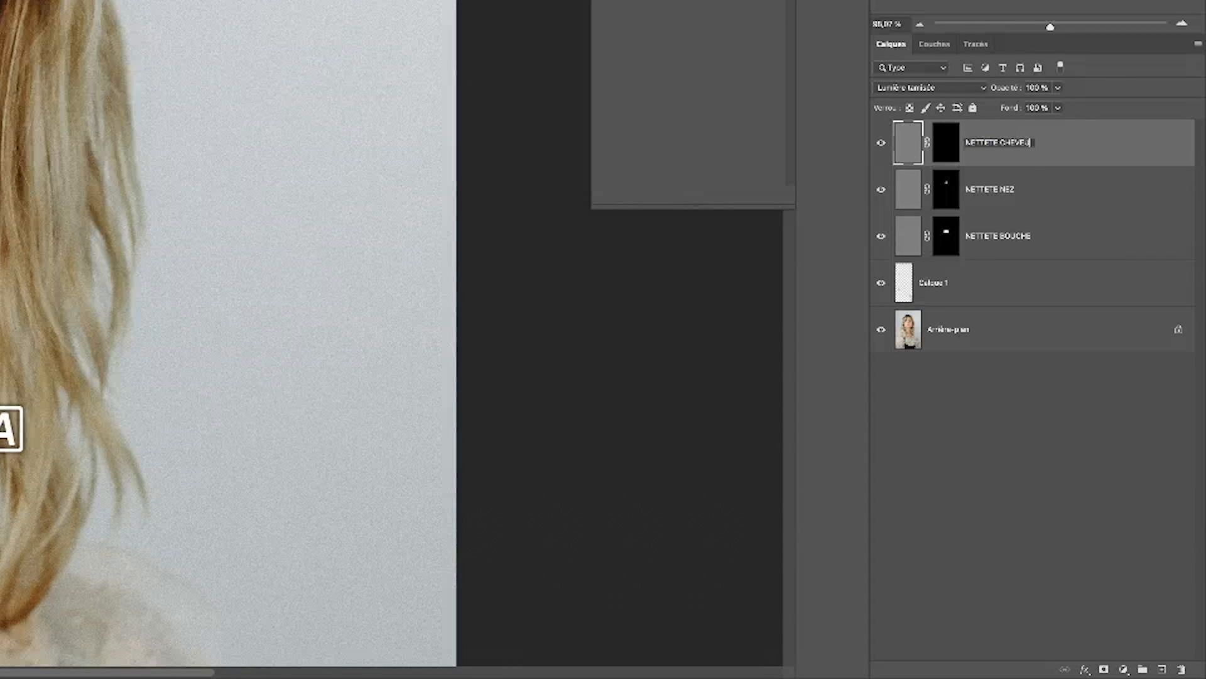
{"action": "key", "text": "BackSpace"}
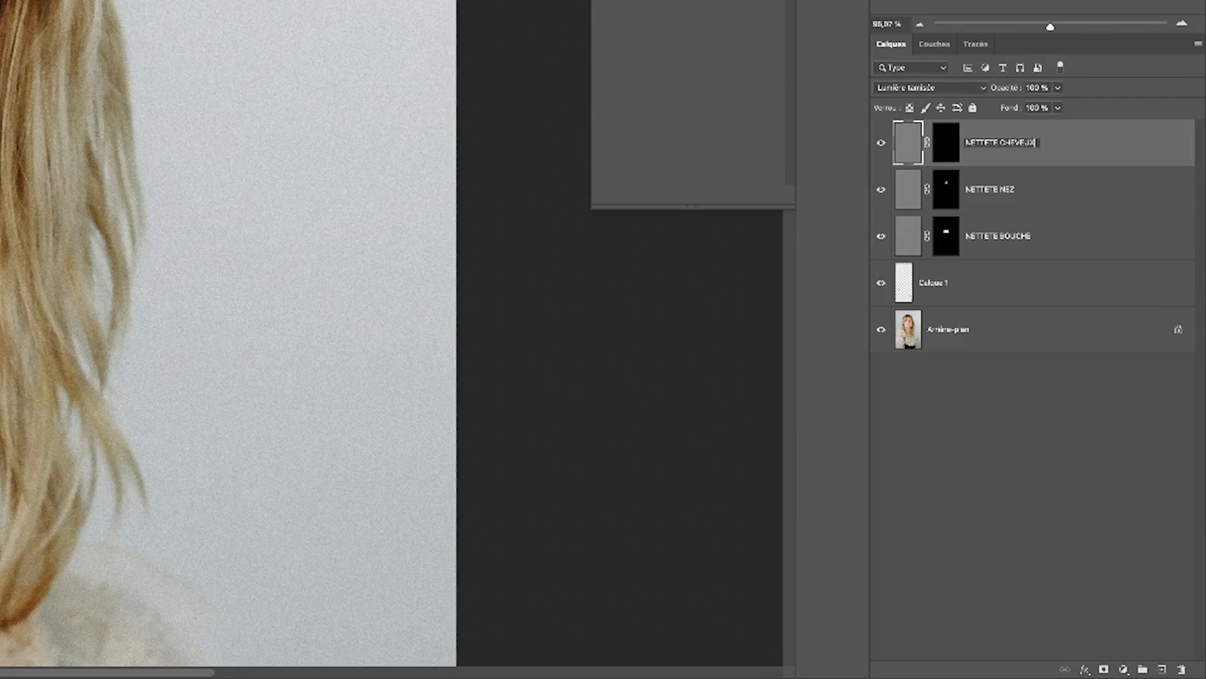
{"action": "key", "text": "Return"}
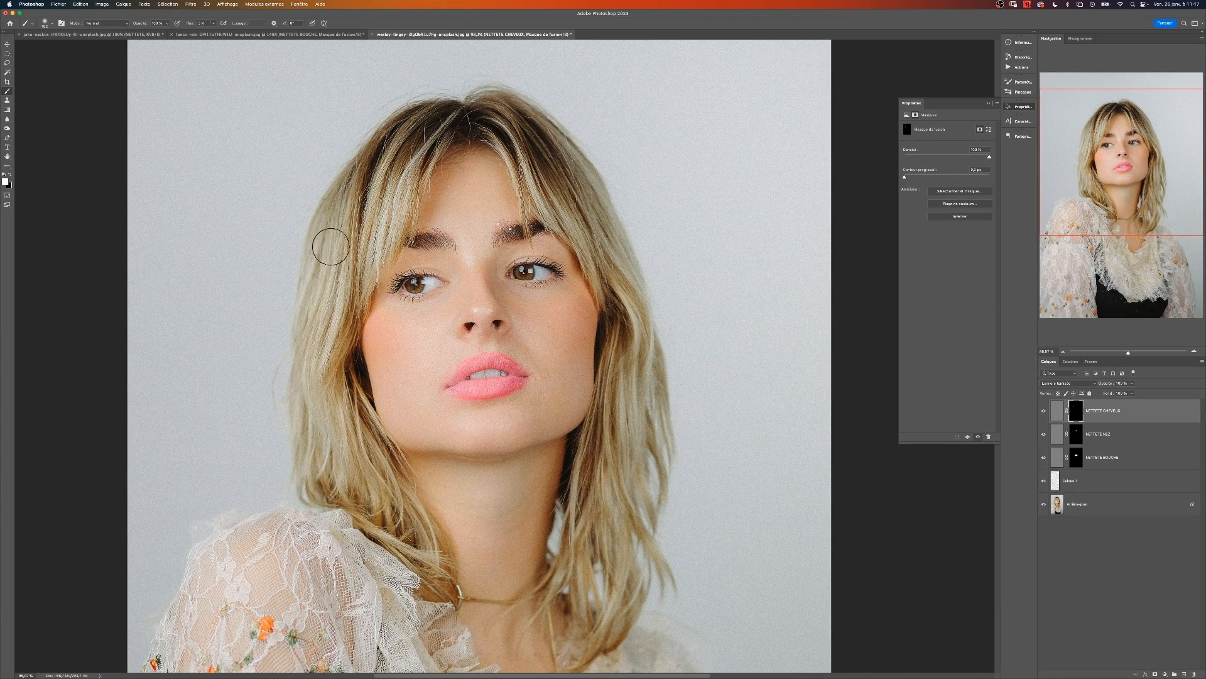
Paint white on the NETTETE CHEVEUX mask with the Brush along the hair around the face to reveal the sharpening.
{"action": "mouse_move", "coordinate": [321, 393]}
{"action": "left_mouse_down"}
{"action": "mouse_move", "coordinate": [385, 189]}
{"action": "mouse_move", "coordinate": [552, 161]}
{"action": "mouse_move", "coordinate": [634, 351]}
{"action": "mouse_move", "coordinate": [626, 470]}
{"action": "mouse_move", "coordinate": [626, 352]}
{"action": "mouse_move", "coordinate": [603, 244]}
{"action": "mouse_move", "coordinate": [629, 447]}
{"action": "mouse_move", "coordinate": [619, 317]}
{"action": "mouse_move", "coordinate": [555, 156]}
{"action": "mouse_move", "coordinate": [507, 112]}
{"action": "mouse_move", "coordinate": [410, 139]}
{"action": "left_mouse_up"}
{"action": "scroll", "coordinate": [390, 345], "scroll_direction": "down", "scroll_amount": 10}
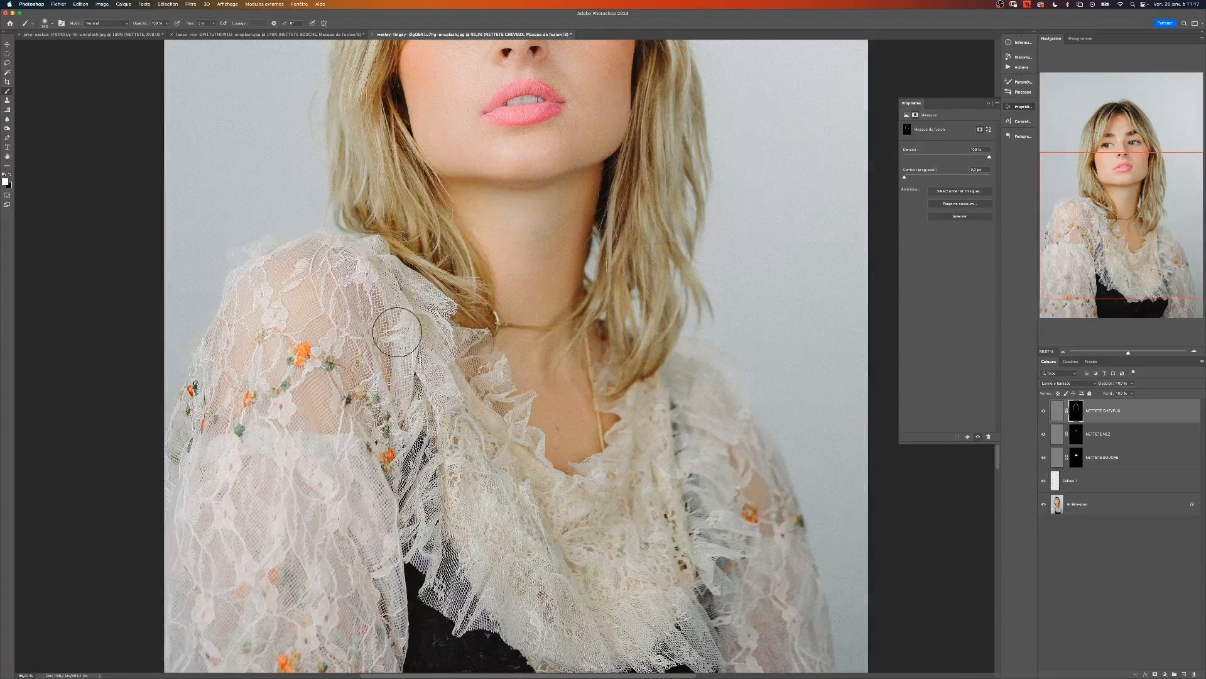
{"action": "scroll", "coordinate": [542, 207], "scroll_direction": "up", "scroll_amount": 8}
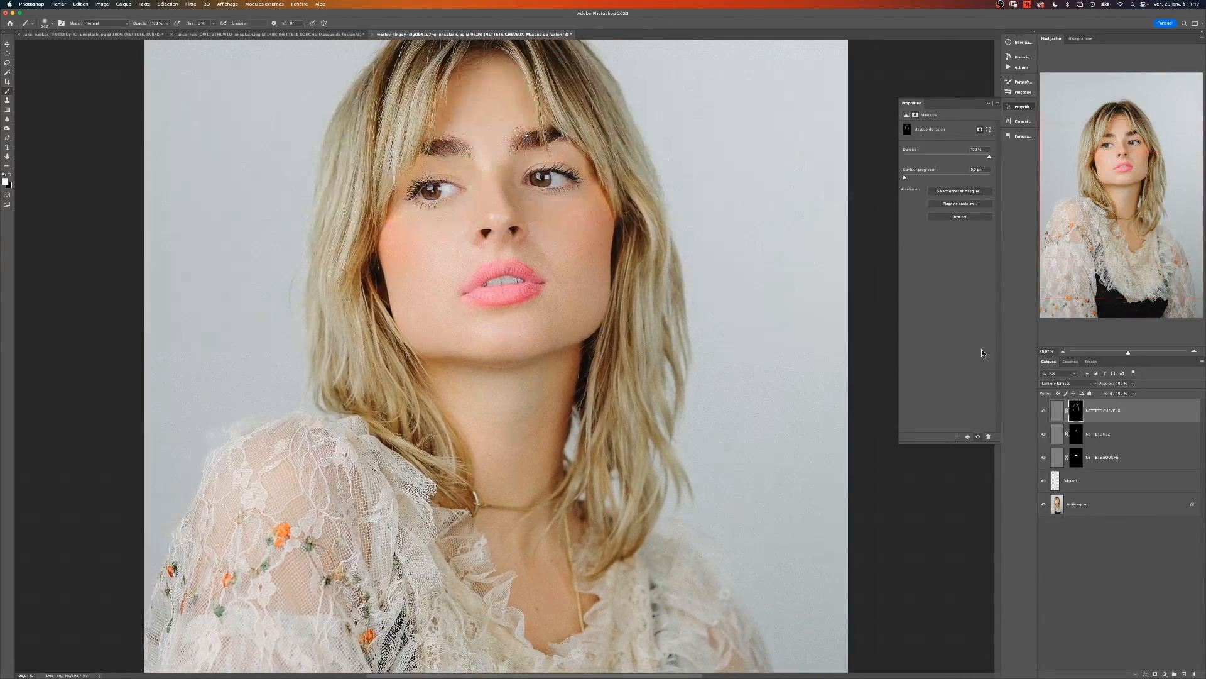
Duplicate the NETTETE CHEVEUX layer and rename the copy as NETTETE TOP.
{"action": "key", "text": "super+j"}
{"action": "double_click", "coordinate": [1119, 410]}
{"action": "left_click", "coordinate": [1104, 410]}
{"action": "key", "text": "Caps_Lock"}
{"action": "key", "text": "Return"}
Delete the NETTETE TOP layer's copied mask and add a new black mask in its place.
{"action": "right_click", "coordinate": [1078, 411]}
{"action": "right_click", "coordinate": [1079, 412]}
{"action": "left_click", "coordinate": [1094, 427]}
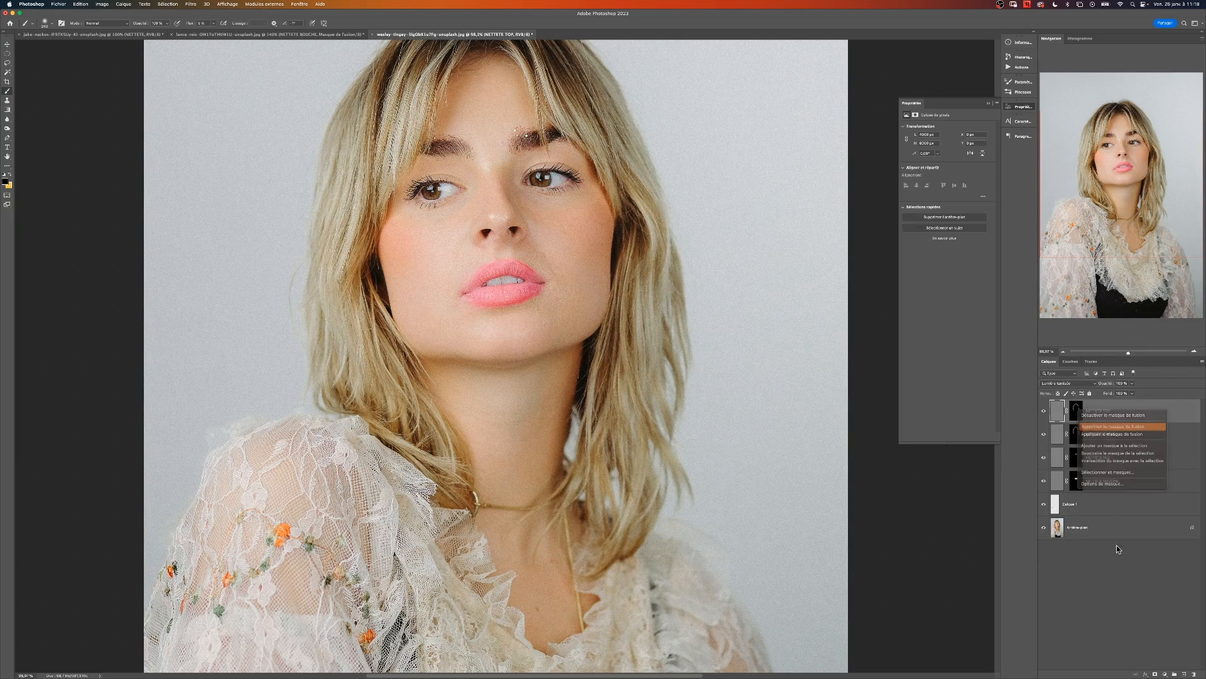
{"action": "left_click", "coordinate": [1154, 673], "text": "alt"}
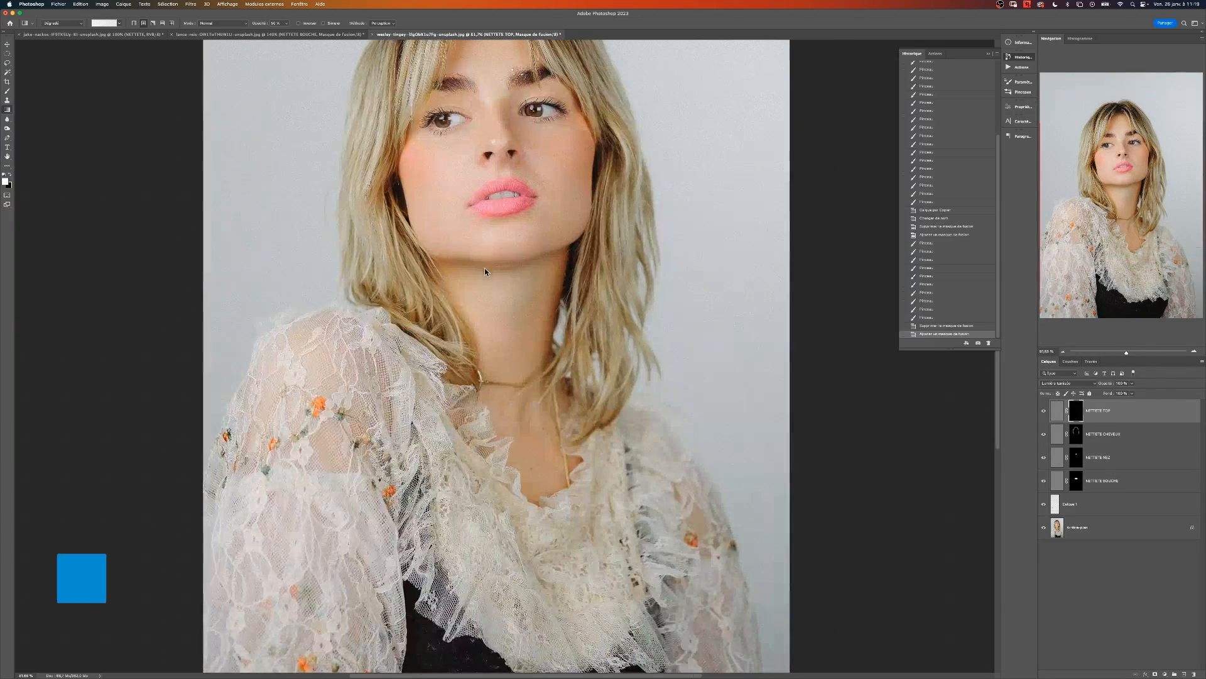
Draw white radial gradients on the NETTETE TOP mask over the lace shoulder beside the longer hair, checking the mask on its own.
{"action": "scroll", "coordinate": [483, 279], "scroll_direction": "down", "scroll_amount": 2}
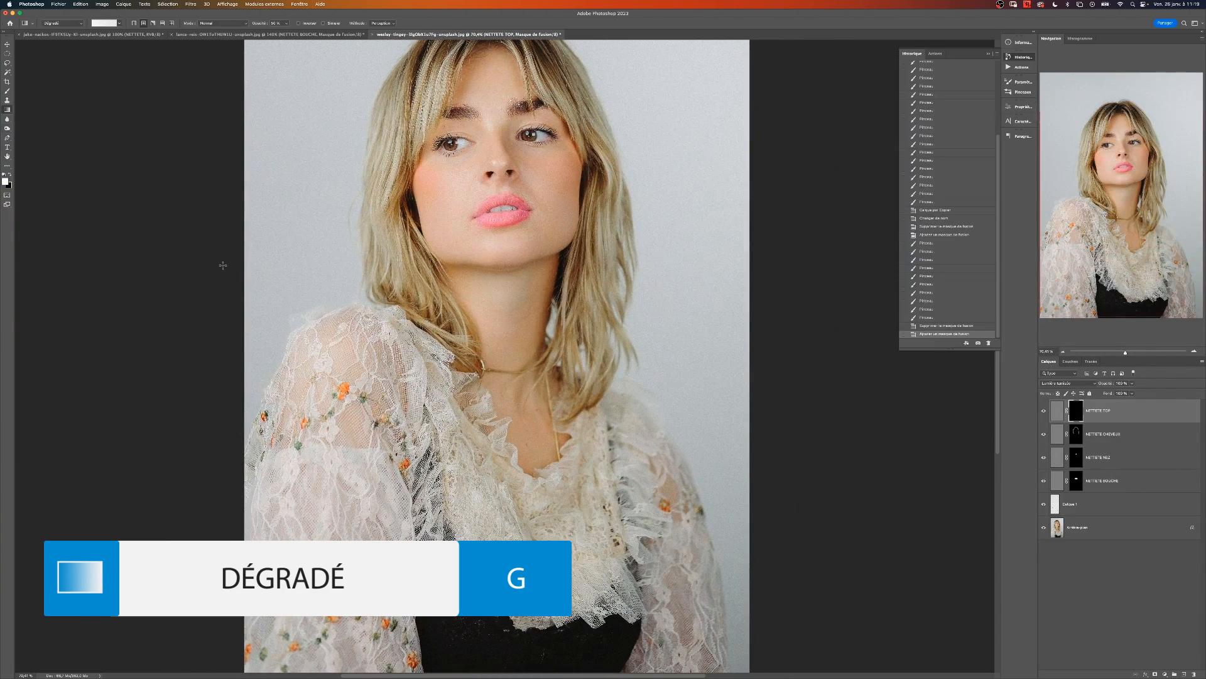
{"action": "left_click_drag", "start_coordinate": [352, 376], "coordinate": [354, 459]}
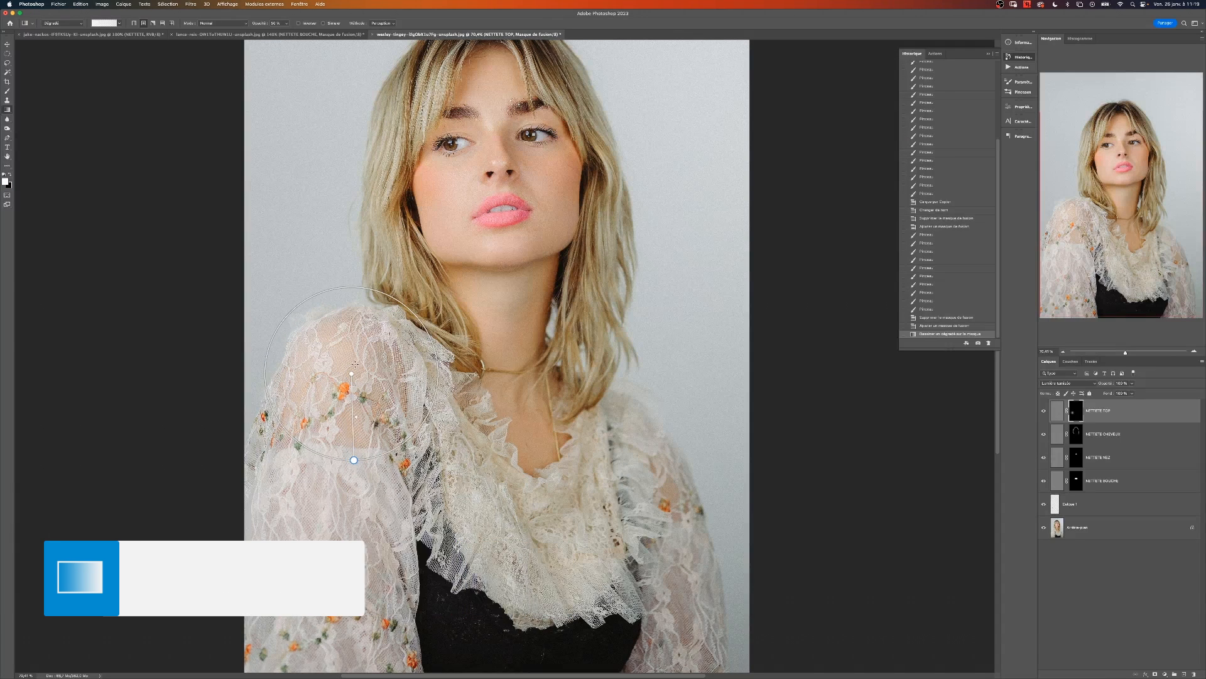
{"action": "mouse_move", "coordinate": [354, 394]}
{"action": "left_mouse_down"}
{"action": "mouse_move", "coordinate": [380, 411]}
{"action": "mouse_move", "coordinate": [394, 448]}
{"action": "left_mouse_up"}
{"action": "left_click", "coordinate": [1080, 412], "text": "alt"}
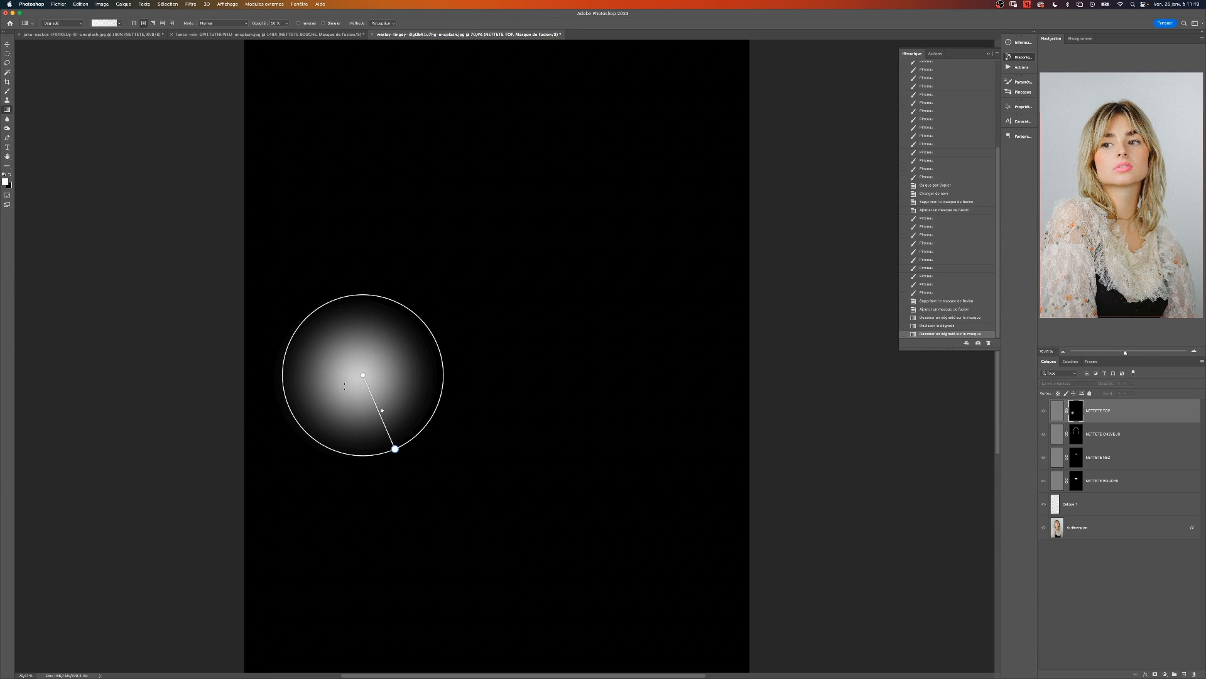
{"action": "mouse_move", "coordinate": [356, 374]}
{"action": "left_mouse_down"}
{"action": "mouse_move", "coordinate": [347, 450]}
{"action": "mouse_move", "coordinate": [375, 439]}
{"action": "left_mouse_up"}
{"action": "left_click", "coordinate": [1078, 416], "text": "alt"}
Add more white radial gradients to the NETTETE TOP mask along the ruffled lace collar and up to the opposite shoulder.
{"action": "left_click_drag", "start_coordinate": [468, 510], "coordinate": [576, 607]}
{"action": "left_click_drag", "start_coordinate": [577, 586], "coordinate": [601, 604]}
{"action": "left_click_drag", "start_coordinate": [618, 568], "coordinate": [646, 602]}
{"action": "left_click_drag", "start_coordinate": [644, 524], "coordinate": [670, 549]}
{"action": "left_click_drag", "start_coordinate": [648, 475], "coordinate": [672, 512]}
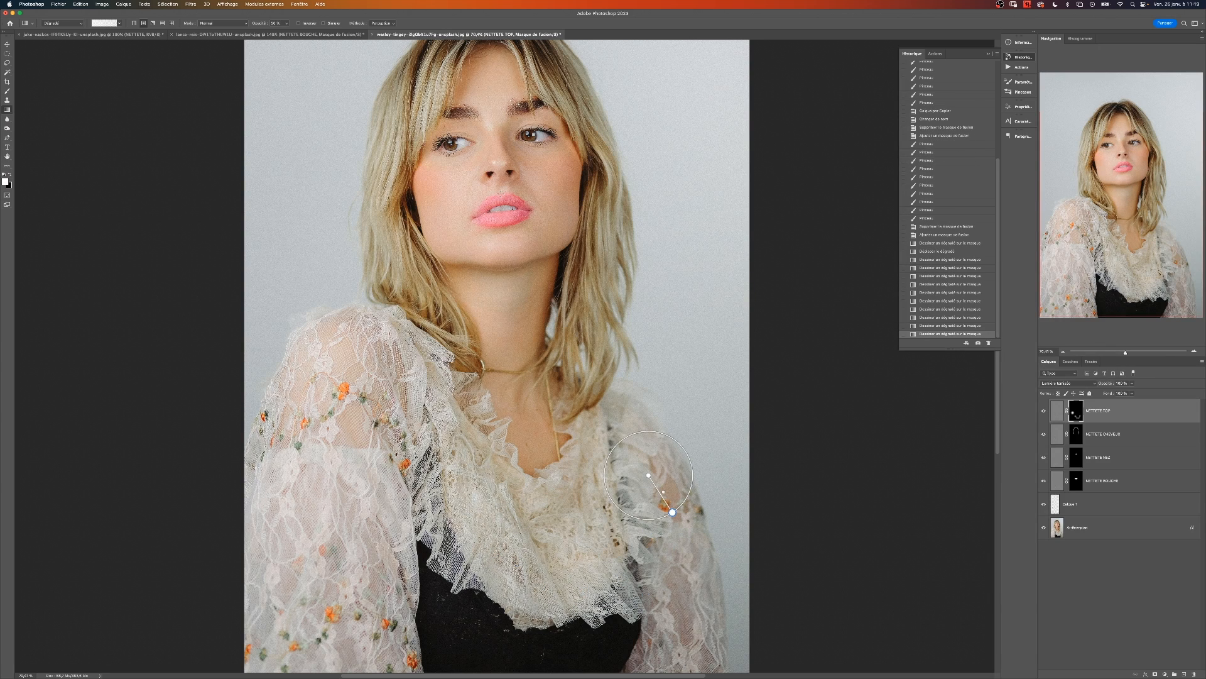
{"action": "left_click_drag", "start_coordinate": [506, 210], "coordinate": [500, 271]}
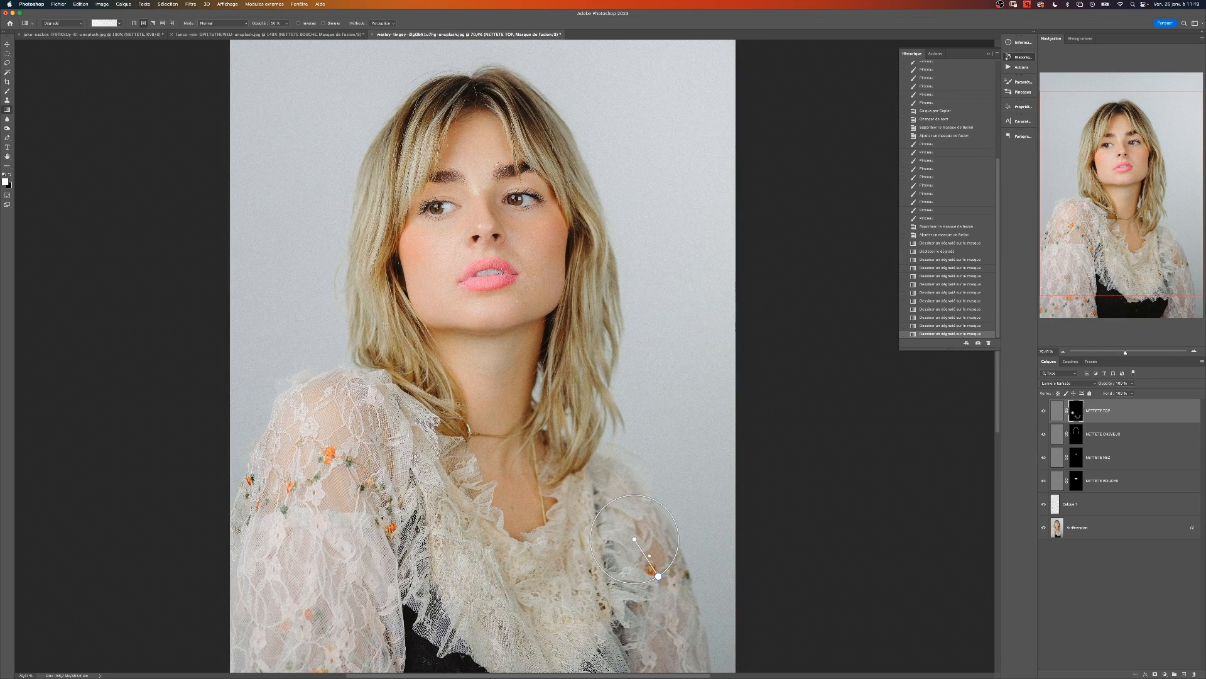
{"action": "key", "text": "v"}
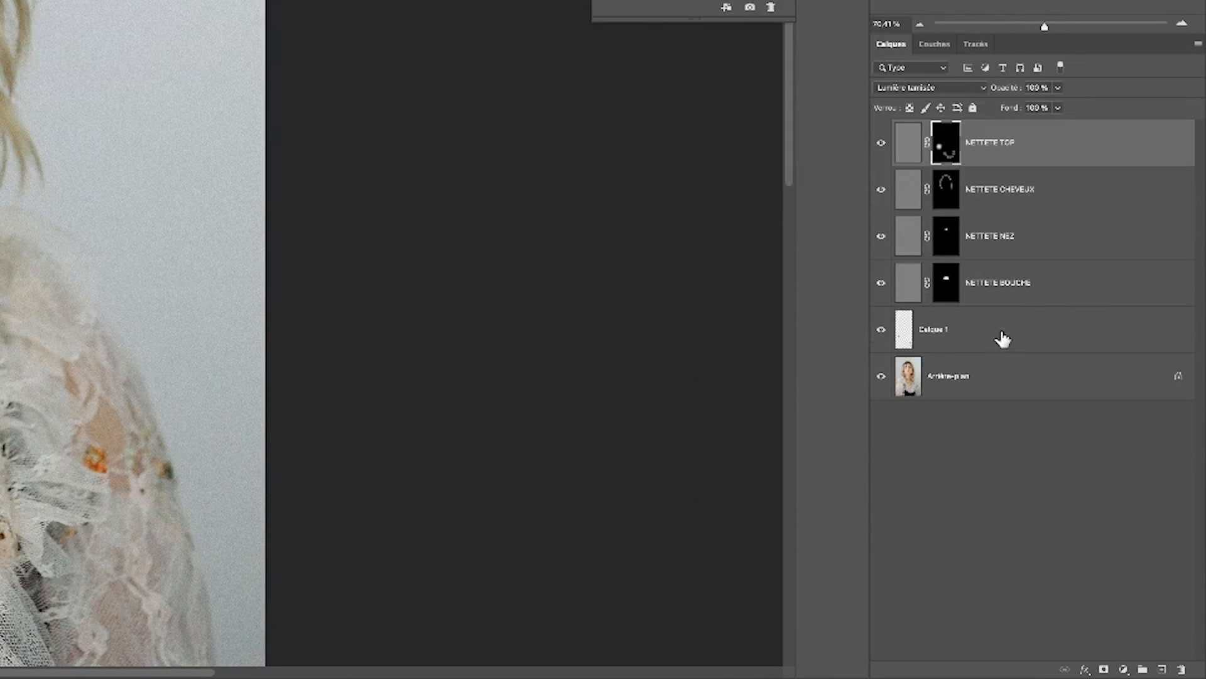
Rename the healing layer Calque 1 as clean5.
{"action": "left_click", "coordinate": [1109, 504], "text": "shift"}
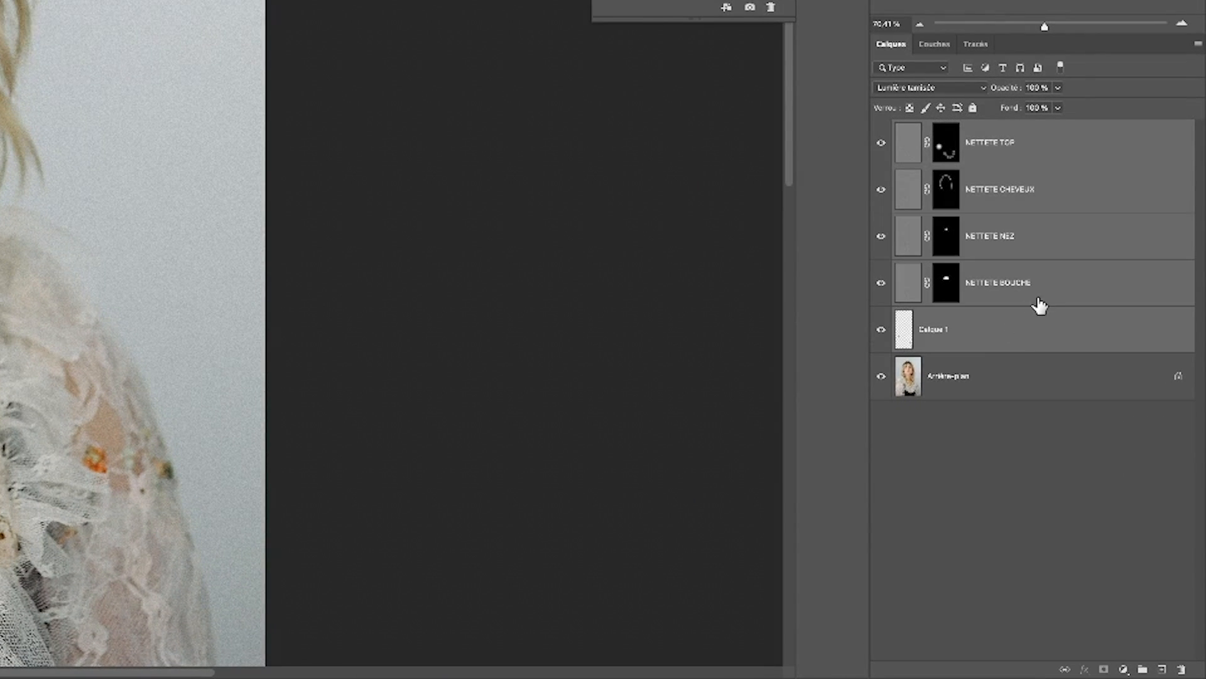
{"action": "left_click", "coordinate": [967, 433]}
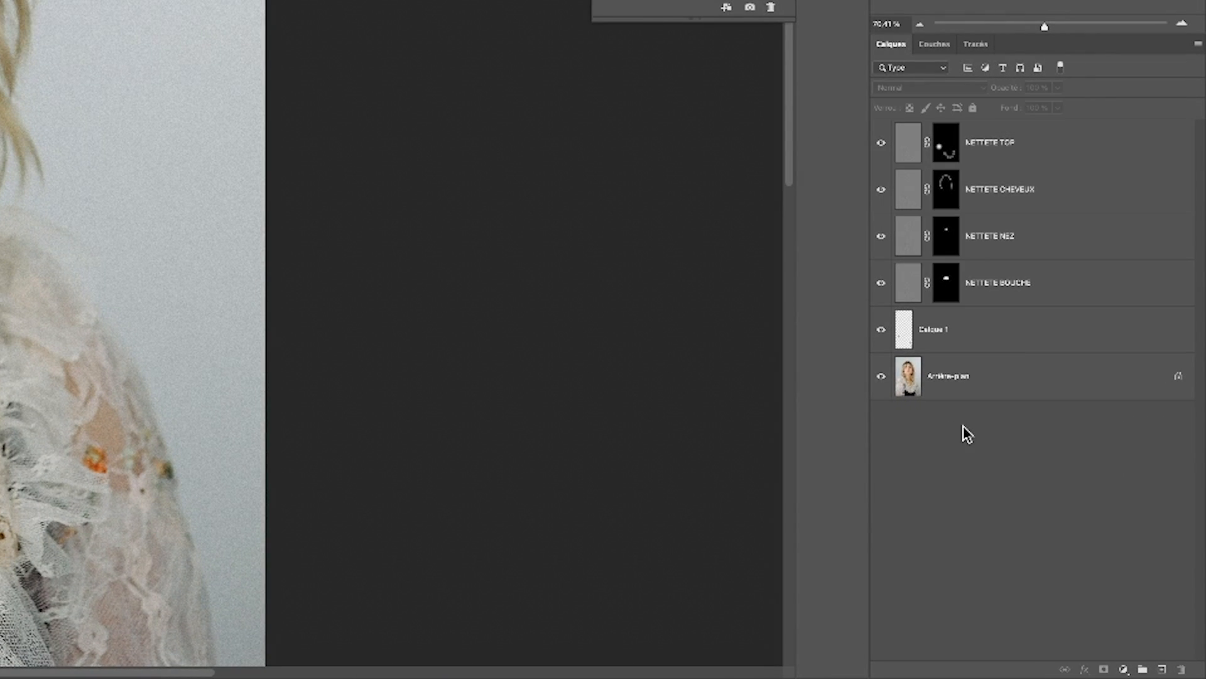
{"action": "double_click", "coordinate": [924, 329]}
{"action": "type", "text": "clean5"}
{"action": "key", "text": "Return"}
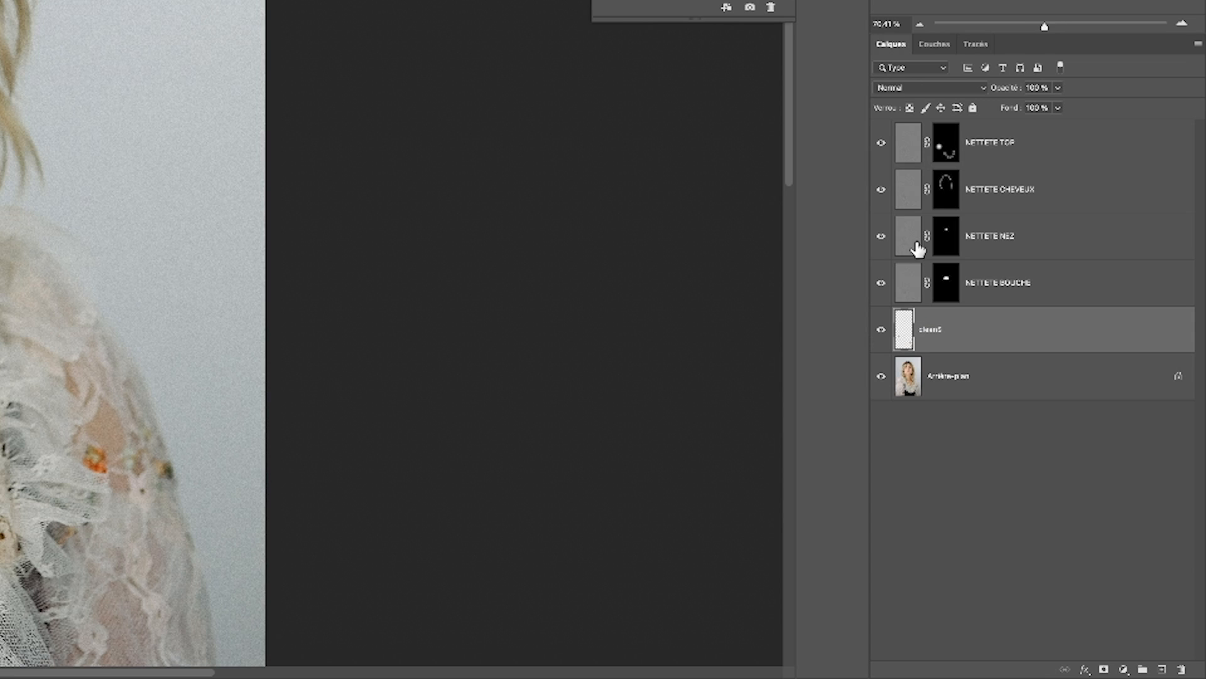
Group the four NETTETE layers, from NETTETE BOUCHE up to NETTETE TOP.
{"action": "left_click", "coordinate": [1003, 302]}
{"action": "left_click", "coordinate": [1075, 160], "text": "shift"}
{"action": "key", "text": "ctrl+g"}
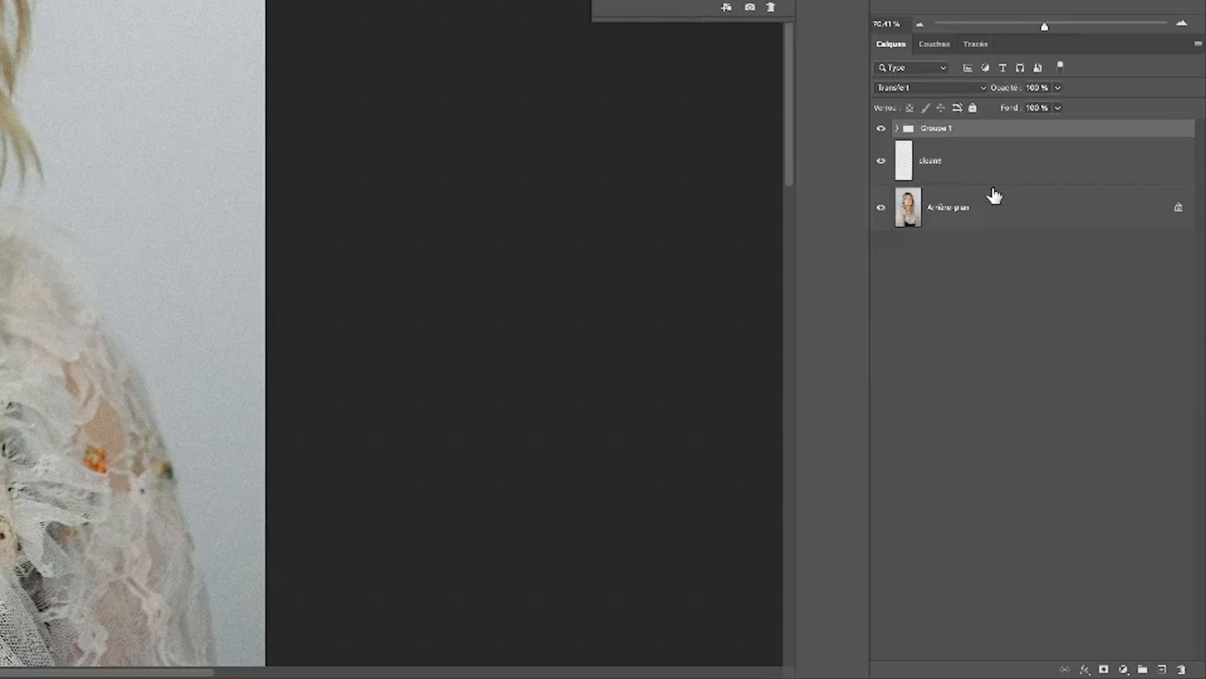
Correct the healing layer's name to clean.
{"action": "left_click", "coordinate": [939, 162]}
{"action": "double_click", "coordinate": [938, 161]}
{"action": "key", "text": "Right"}
{"action": "key", "text": "BackSpace"}
{"action": "key", "text": "Return"}
Rename the group of sharpening layers as NETTETE.
{"action": "double_click", "coordinate": [934, 129]}
{"action": "type", "text": "NETTETE"}
{"action": "key", "text": "Return"}
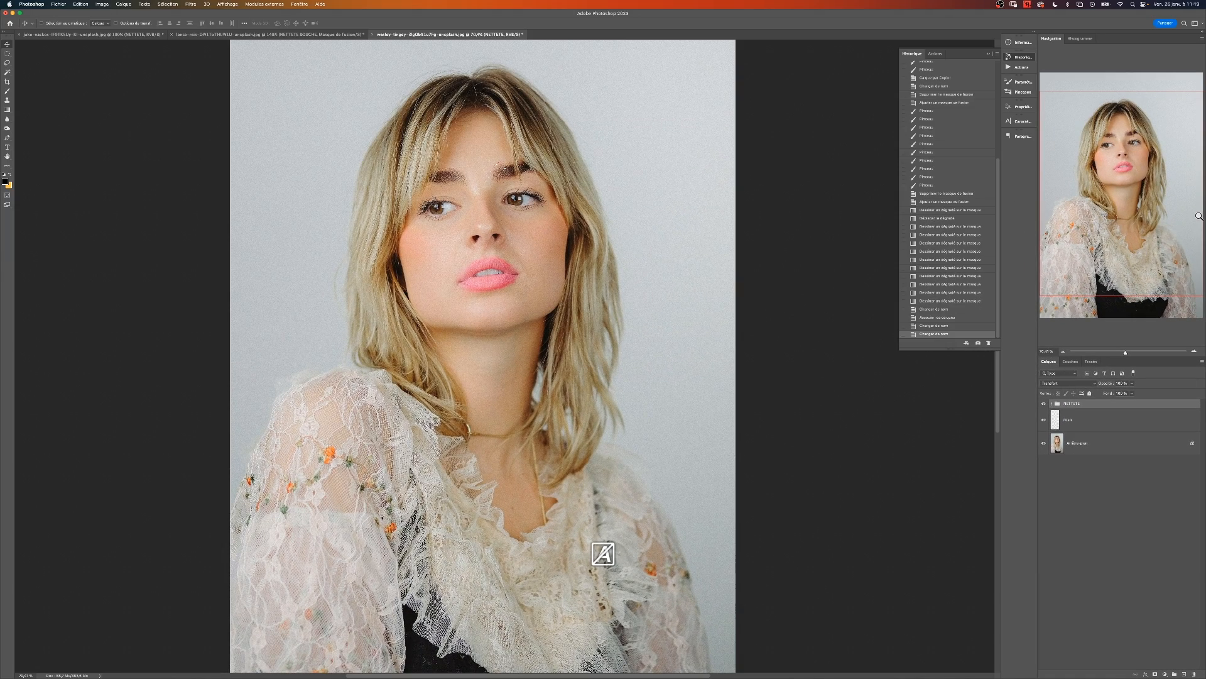
Compare the portrait at 100% zoom with and without sharpening by repeatedly toggling the NETTETE group's visibility.
{"action": "key", "text": "super+plus"}
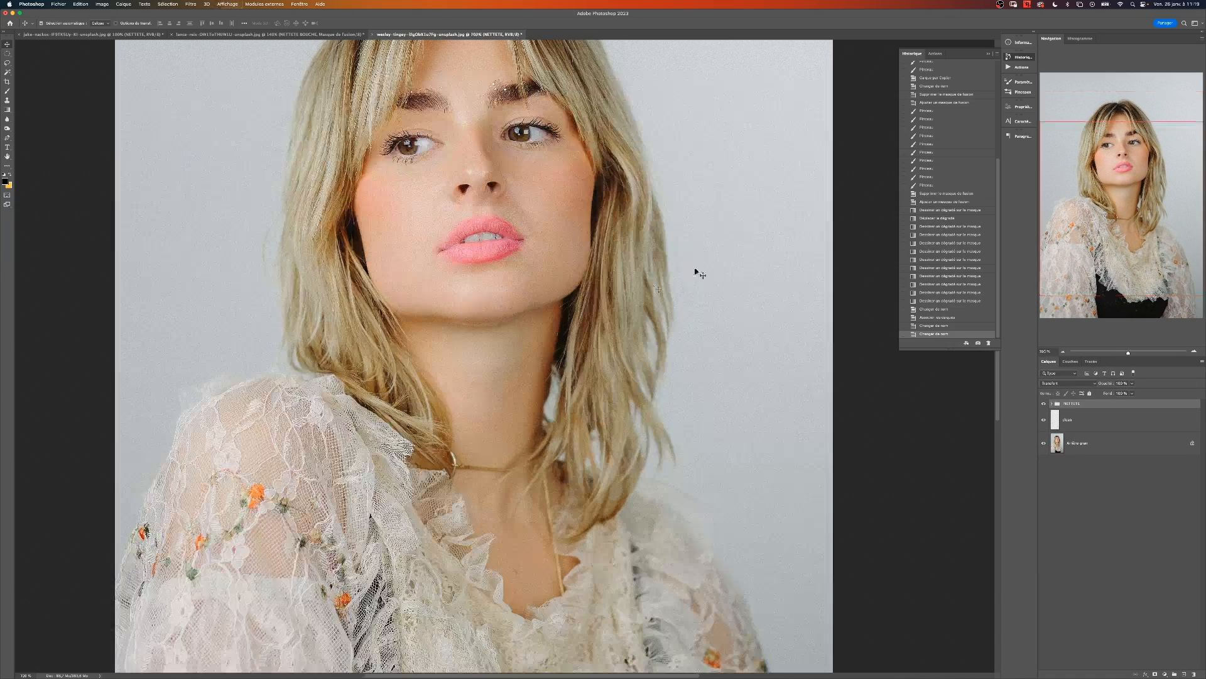
{"action": "left_click_drag", "start_coordinate": [533, 254], "coordinate": [599, 407]}
{"action": "left_click", "coordinate": [1045, 404]}
{"action": "left_click", "coordinate": [1045, 405]}
{"action": "left_click", "coordinate": [1045, 404]}
{"action": "left_click", "coordinate": [1045, 404]}
{"action": "left_click", "coordinate": [1044, 405]}
{"action": "left_click", "coordinate": [1045, 404]}
{"action": "left_click", "coordinate": [1045, 405]}
{"action": "left_click", "coordinate": [1045, 405]}
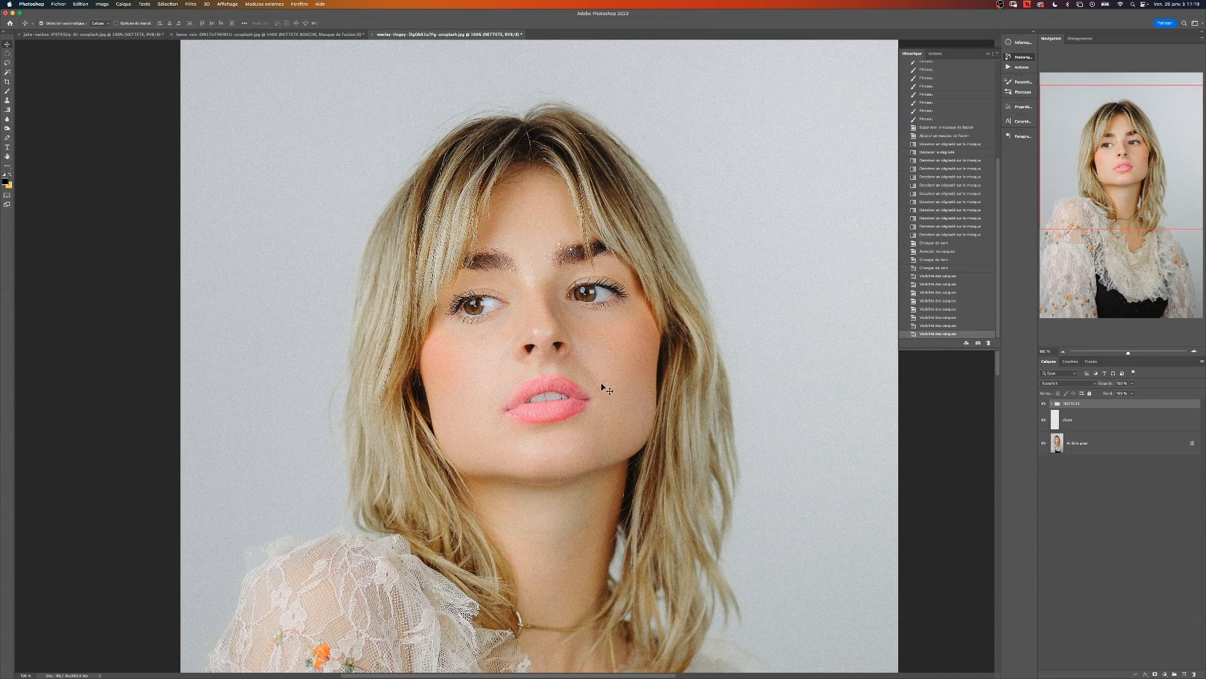
Duplicate NETTETE BOUCHE inside the NETTETE group and set the copy's blending mode to Lumière tamisée.
{"action": "left_click", "coordinate": [1052, 404]}
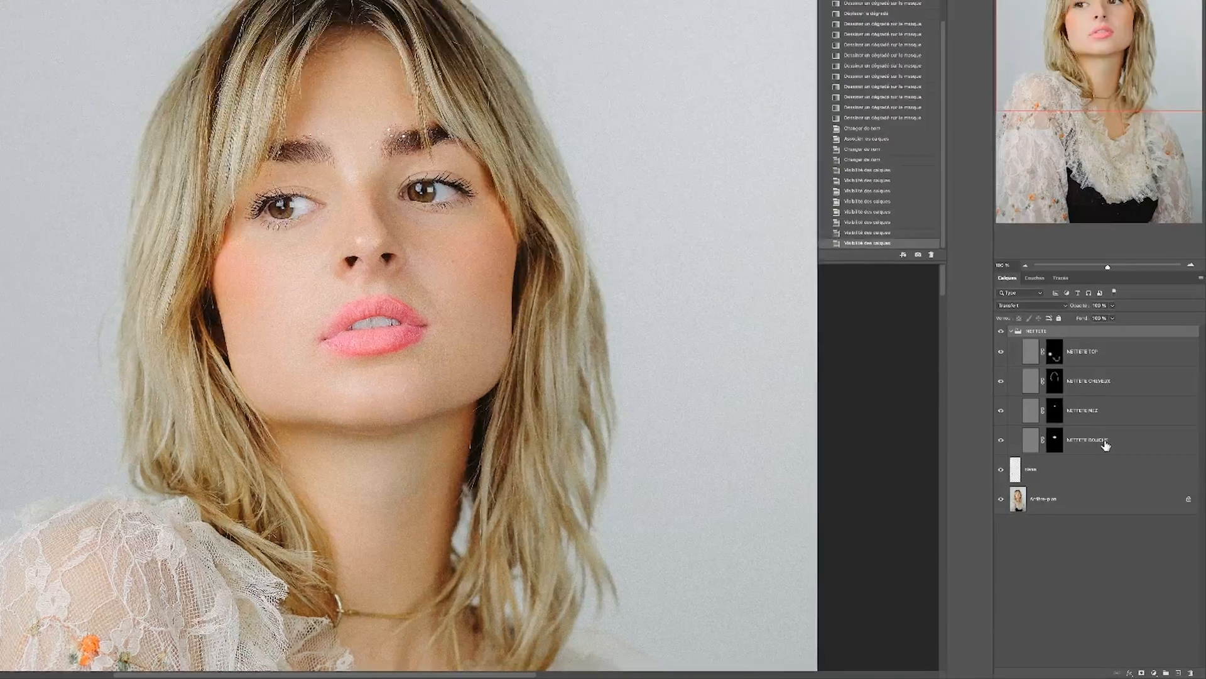
{"action": "left_click", "coordinate": [1124, 493]}
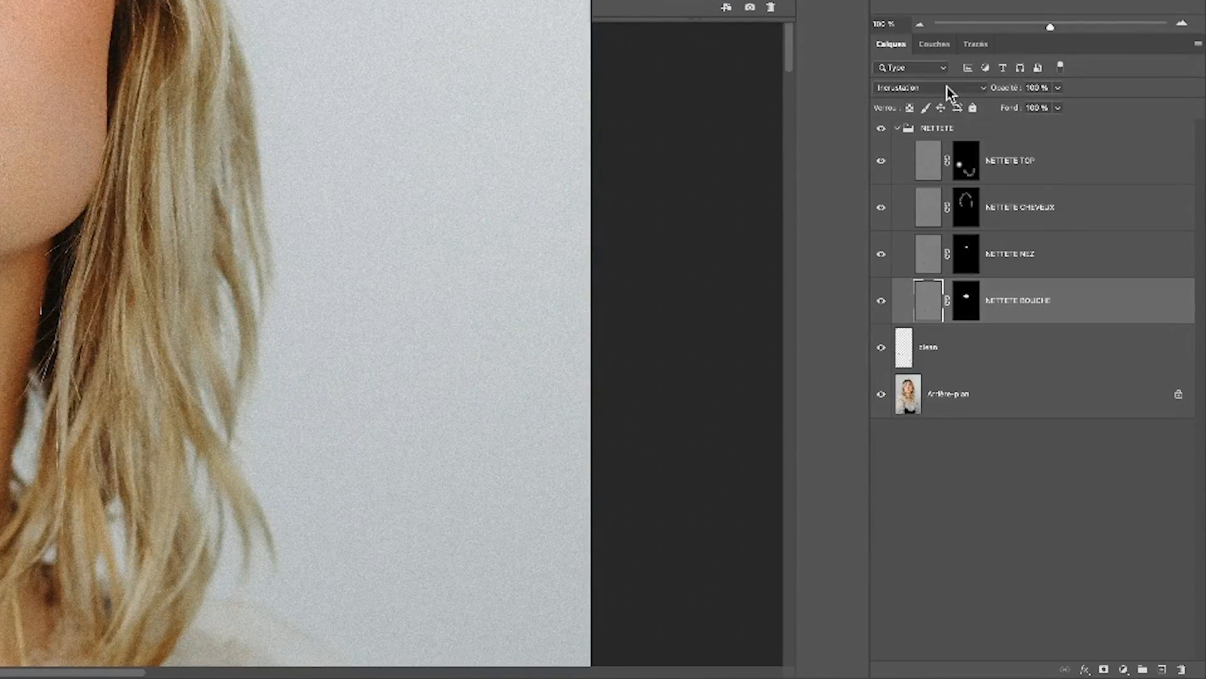
{"action": "key", "text": "ctrl+j"}
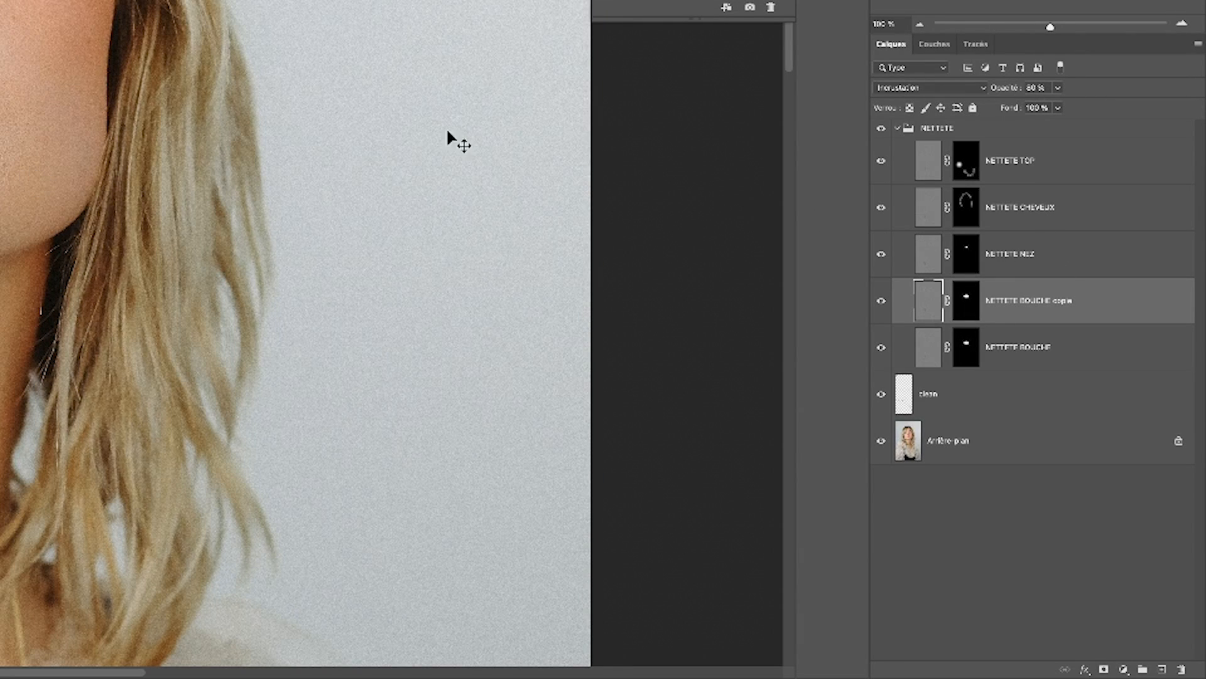
{"action": "left_click", "coordinate": [930, 88]}
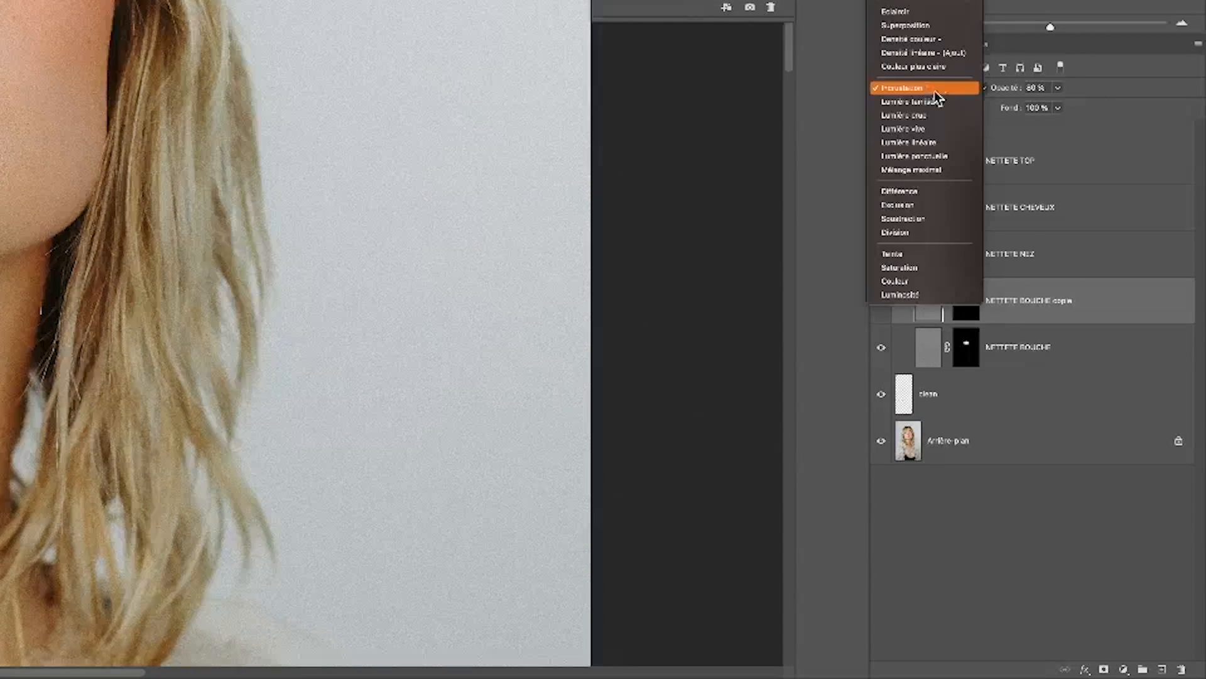
{"action": "left_click", "coordinate": [936, 101]}
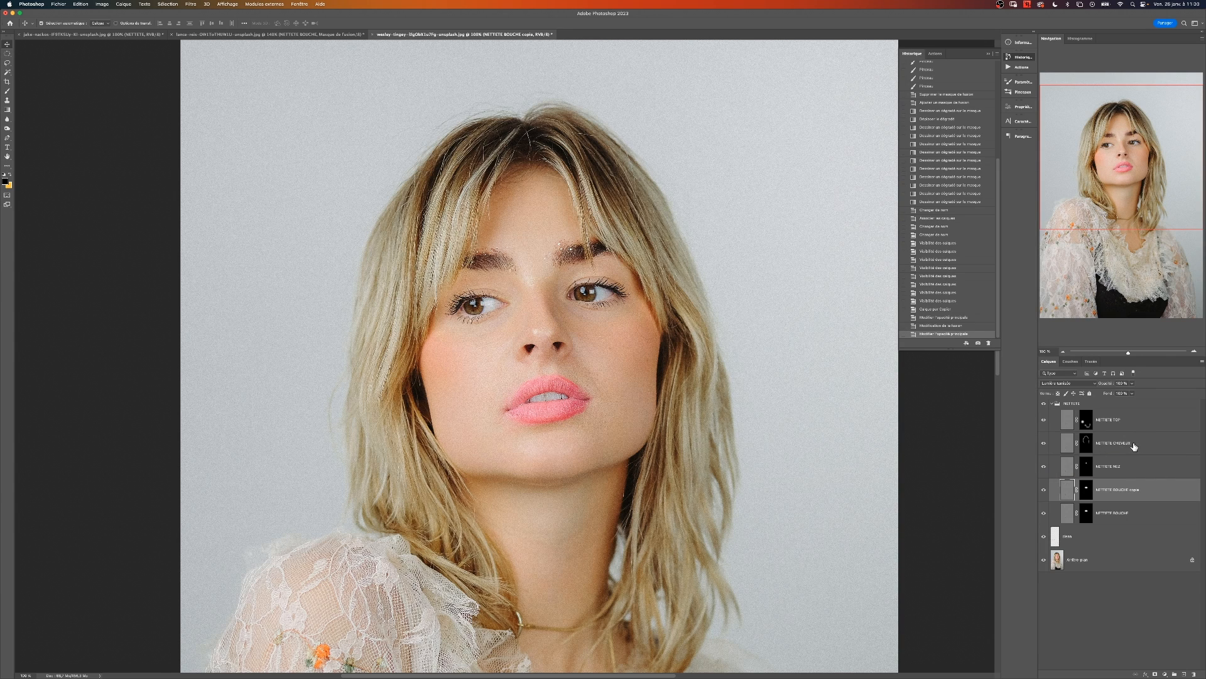
Set the NETTETE CHEVEUX layer's blending mode to Incrustation and collapse the NETTETE group.
{"action": "left_click", "coordinate": [1129, 444]}
{"action": "left_click", "coordinate": [1082, 384]}
{"action": "left_click", "coordinate": [1072, 376]}
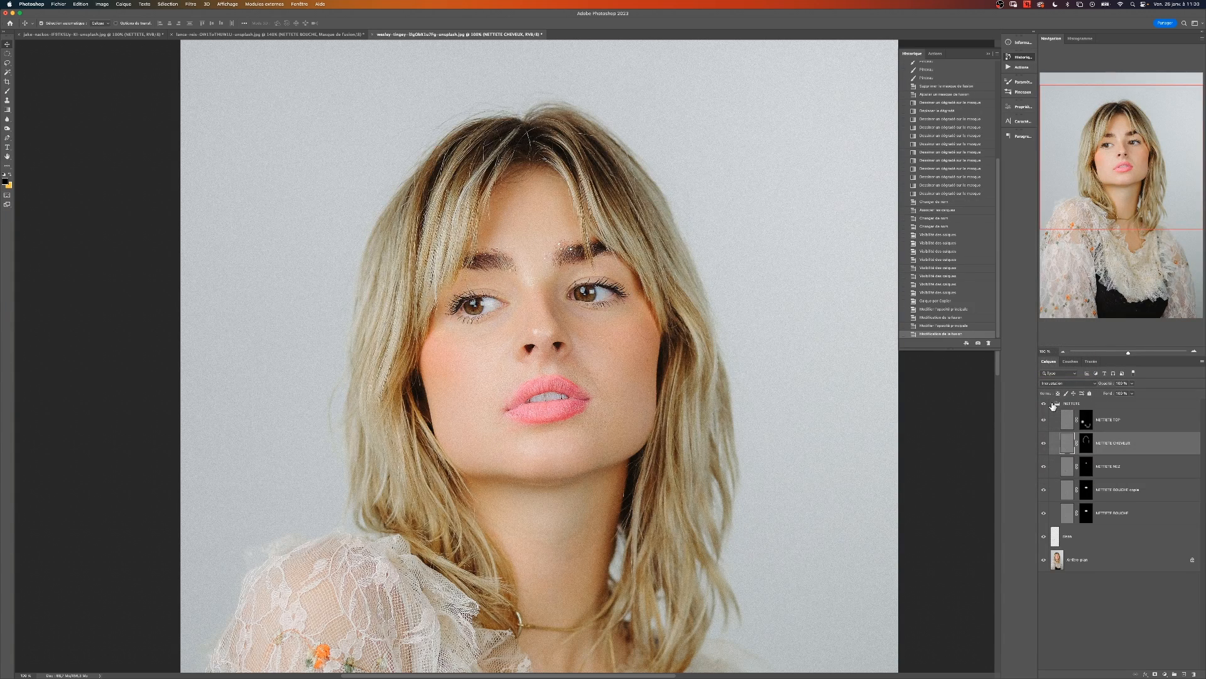
{"action": "left_click", "coordinate": [1054, 405]}
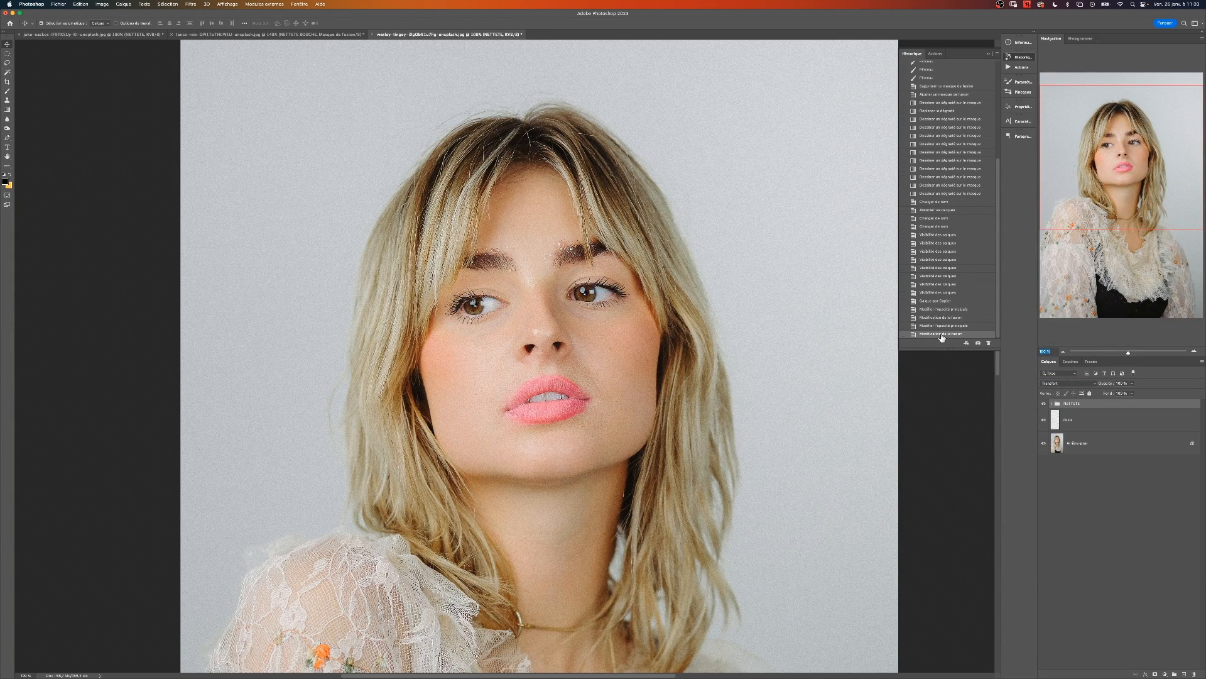
Compare the face at 200% zoom with the NETTETE group hidden and shown, and expand the group.
{"action": "key", "text": "Return"}
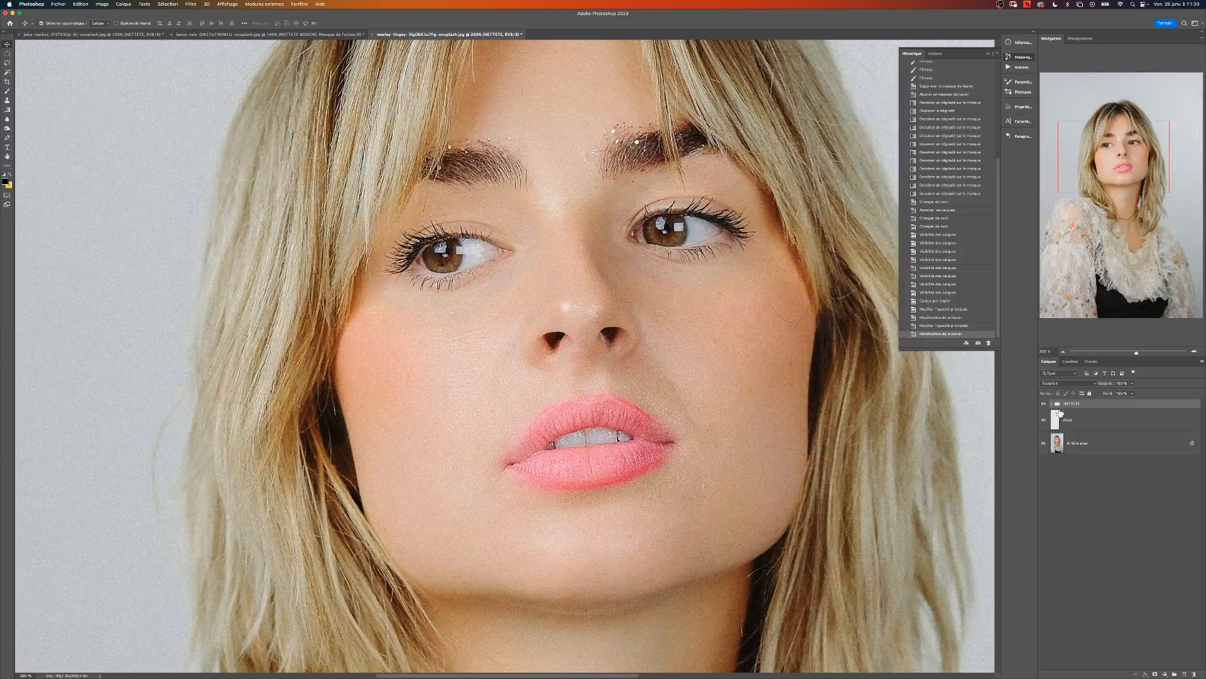
{"action": "left_click", "coordinate": [1044, 405]}
{"action": "left_click", "coordinate": [1044, 405]}
{"action": "left_click", "coordinate": [1044, 404]}
{"action": "left_click", "coordinate": [1044, 404]}
{"action": "left_click", "coordinate": [1044, 405]}
{"action": "left_click", "coordinate": [1045, 404]}
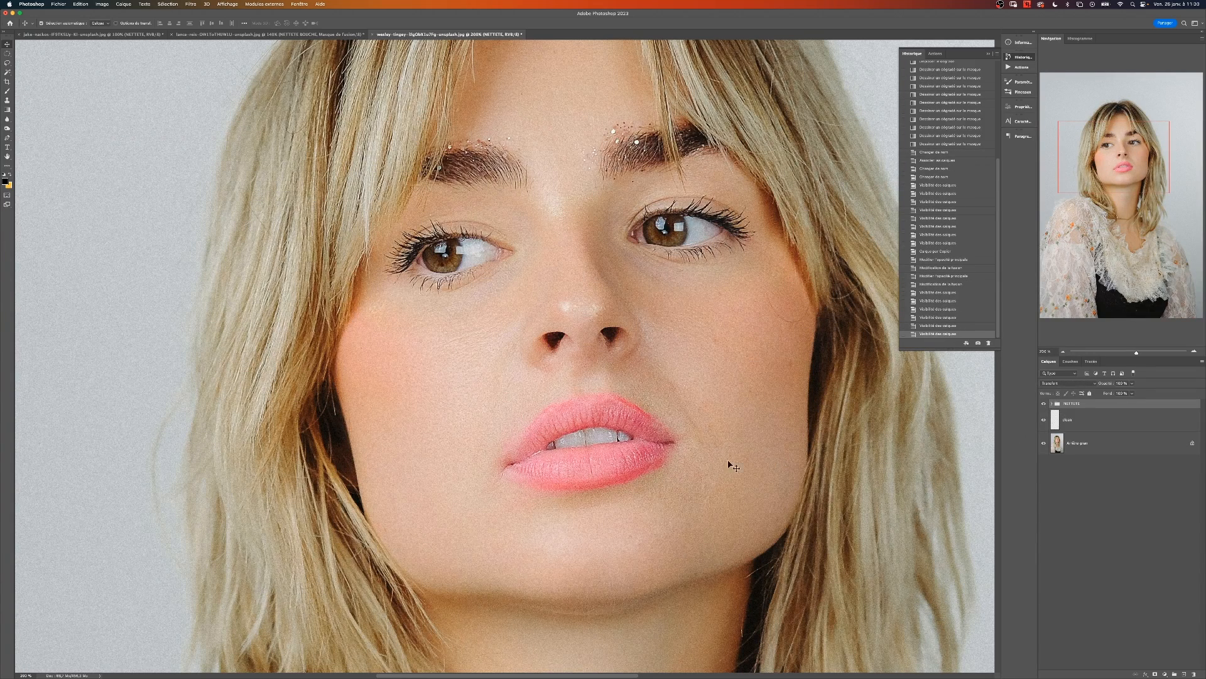
{"action": "left_click", "coordinate": [1052, 403]}
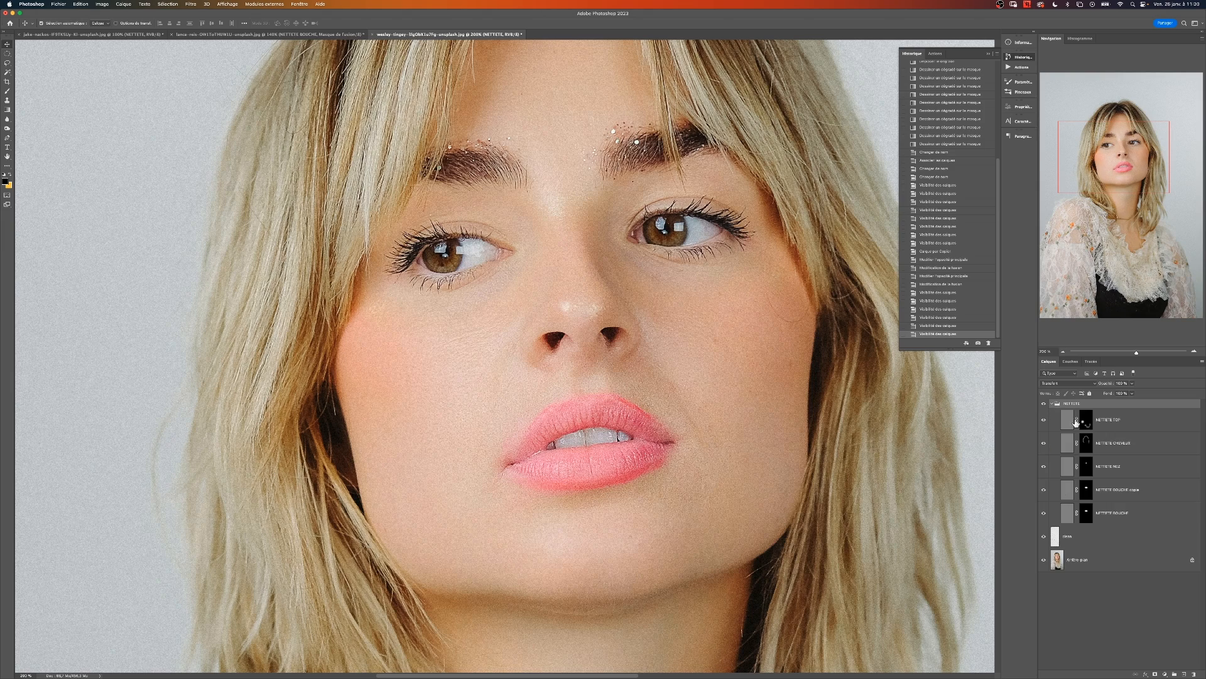
Duplicate the Arrière-plan layer and move the copy above NETTETE TOP in the NETTETE group.
{"action": "left_click", "coordinate": [1135, 521]}
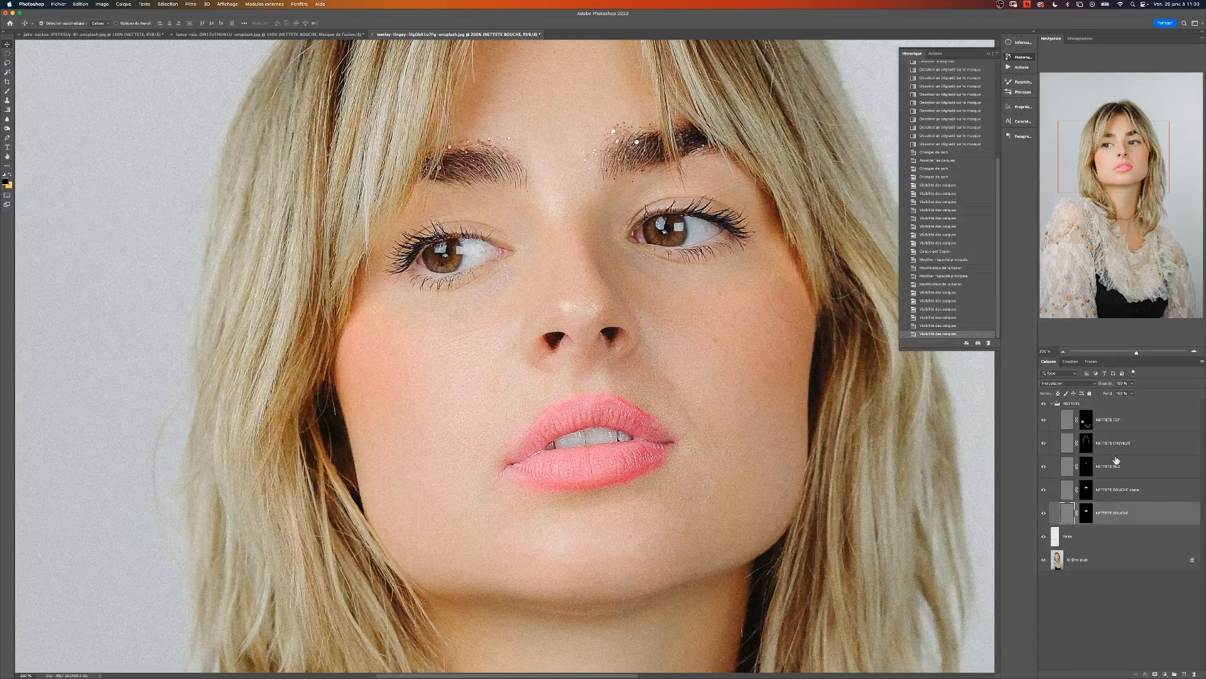
{"action": "left_click", "coordinate": [1109, 422]}
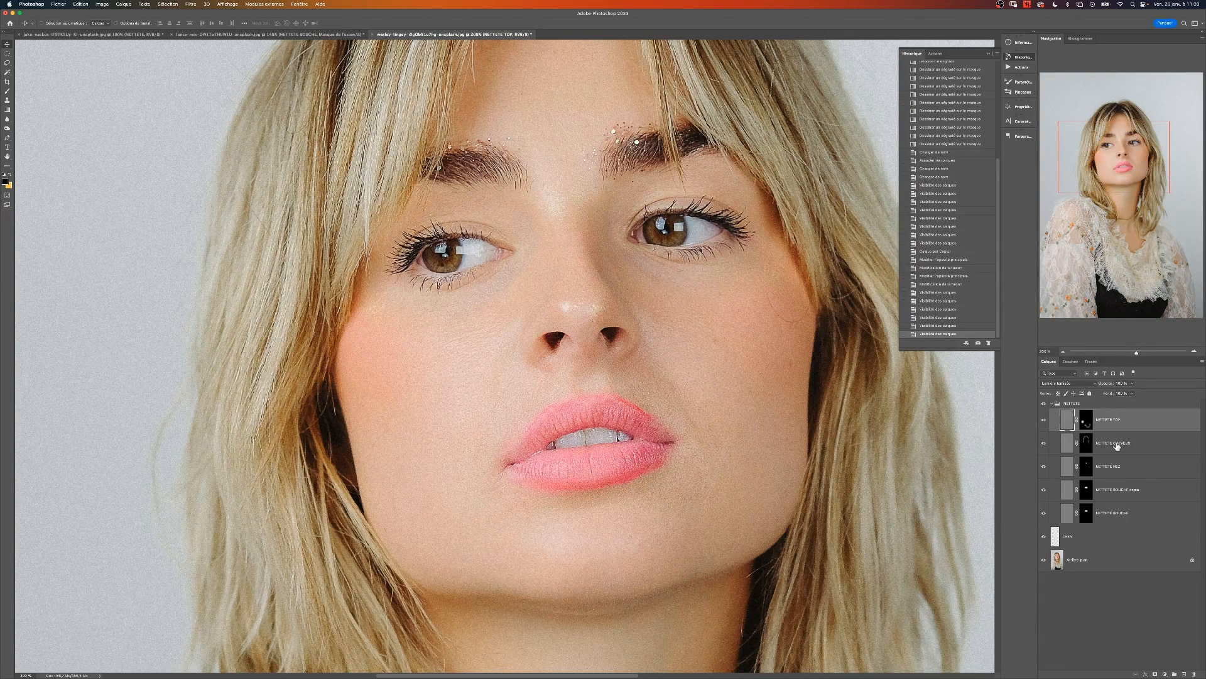
{"action": "left_click", "coordinate": [1091, 563]}
{"action": "key", "text": "ctrl+j"}
{"action": "left_click_drag", "start_coordinate": [1121, 560], "coordinate": [1095, 415]}
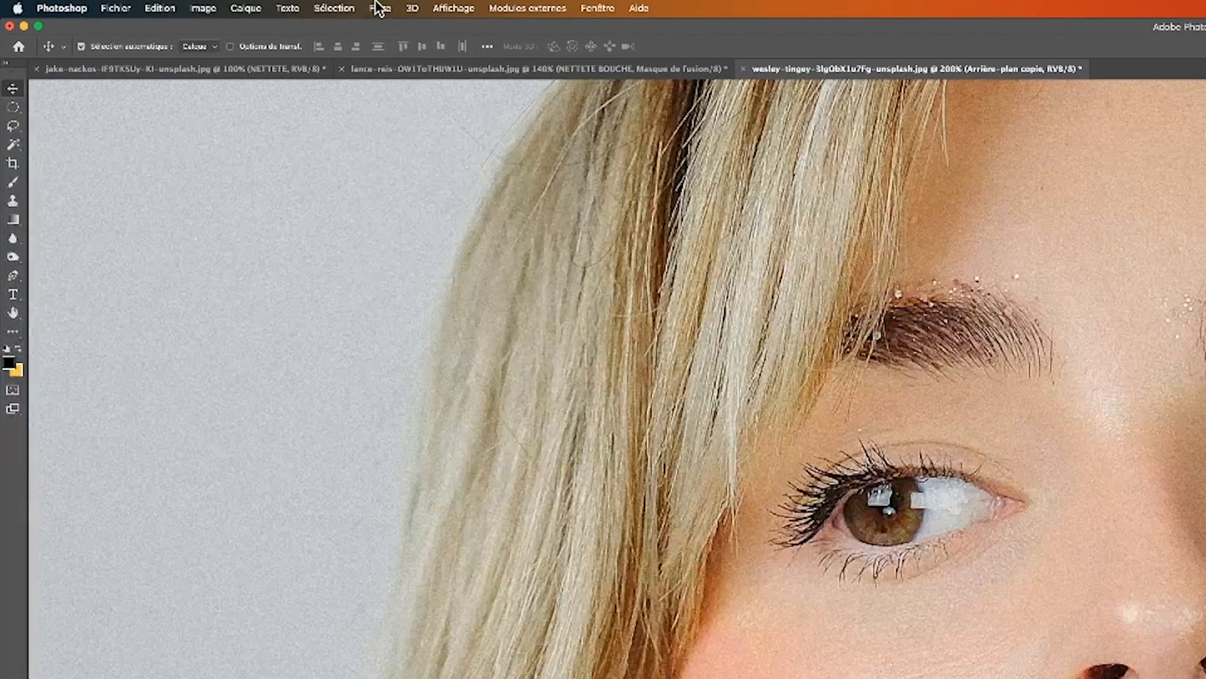
{"action": "left_click", "coordinate": [190, 4]}
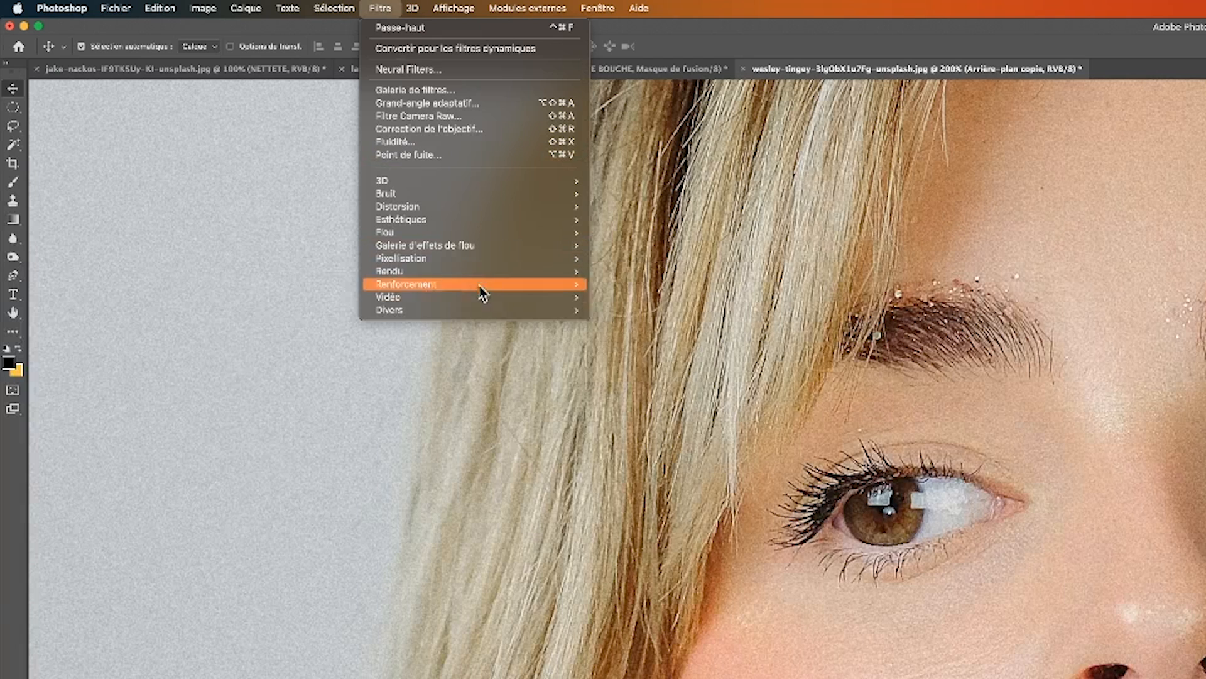
{"action": "mouse_move", "coordinate": [531, 306]}
{"action": "left_click", "coordinate": [635, 362]}
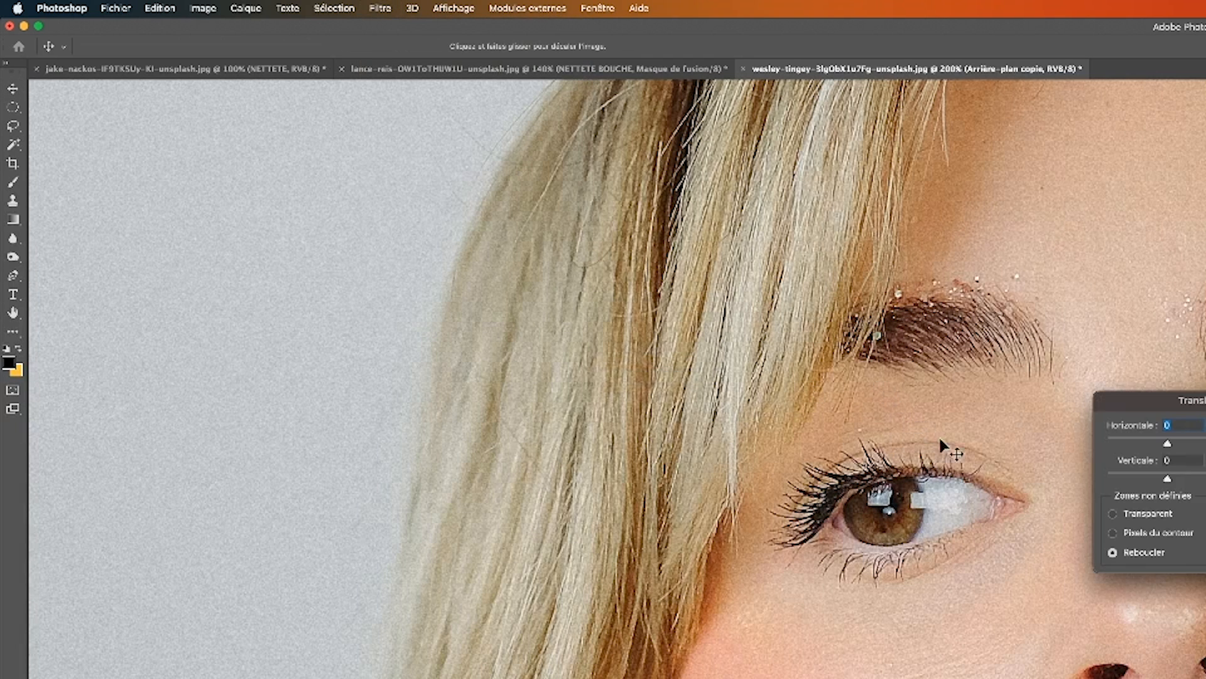
{"action": "key", "text": "Return"}
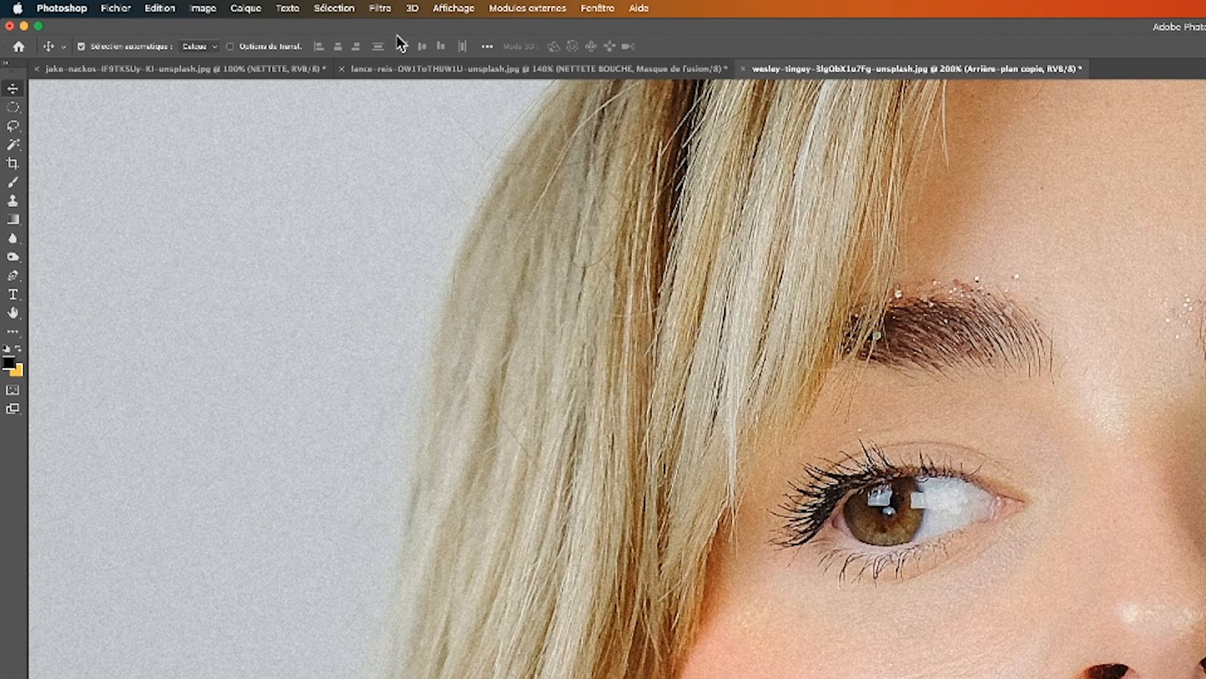
Apply the Passe-haut filter to the background copy with a radius of about 1 pixel.
{"action": "left_click", "coordinate": [380, 8]}
{"action": "mouse_move", "coordinate": [478, 311]}
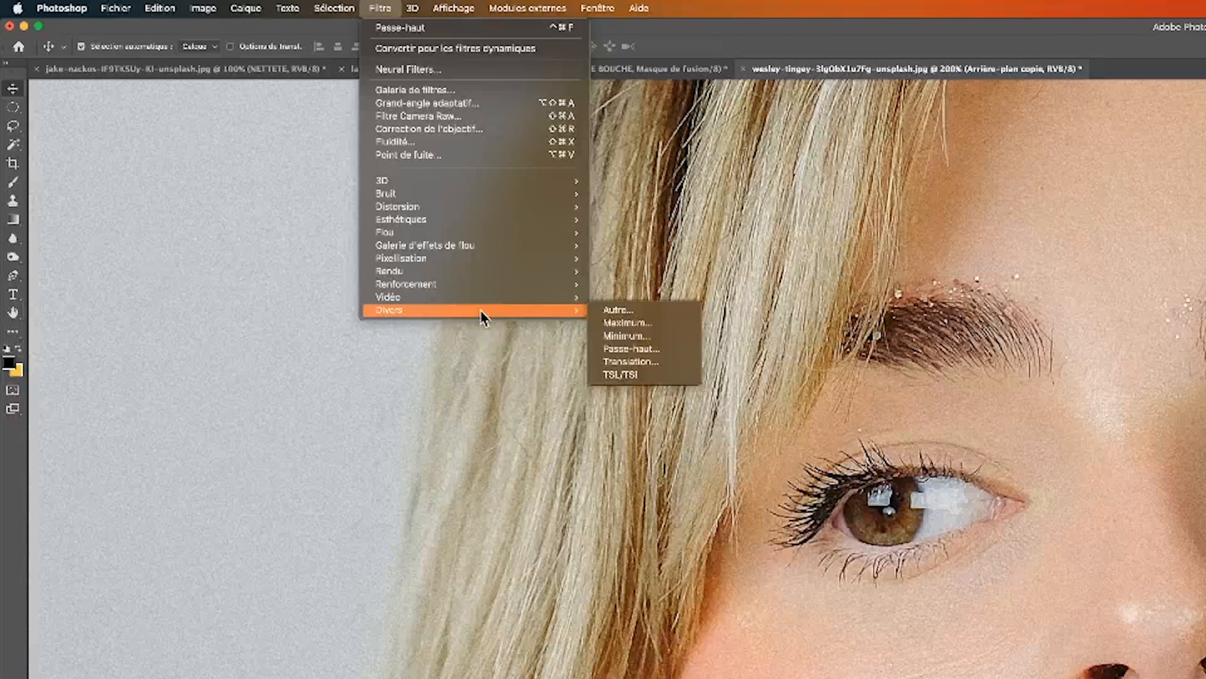
{"action": "left_click", "coordinate": [657, 347]}
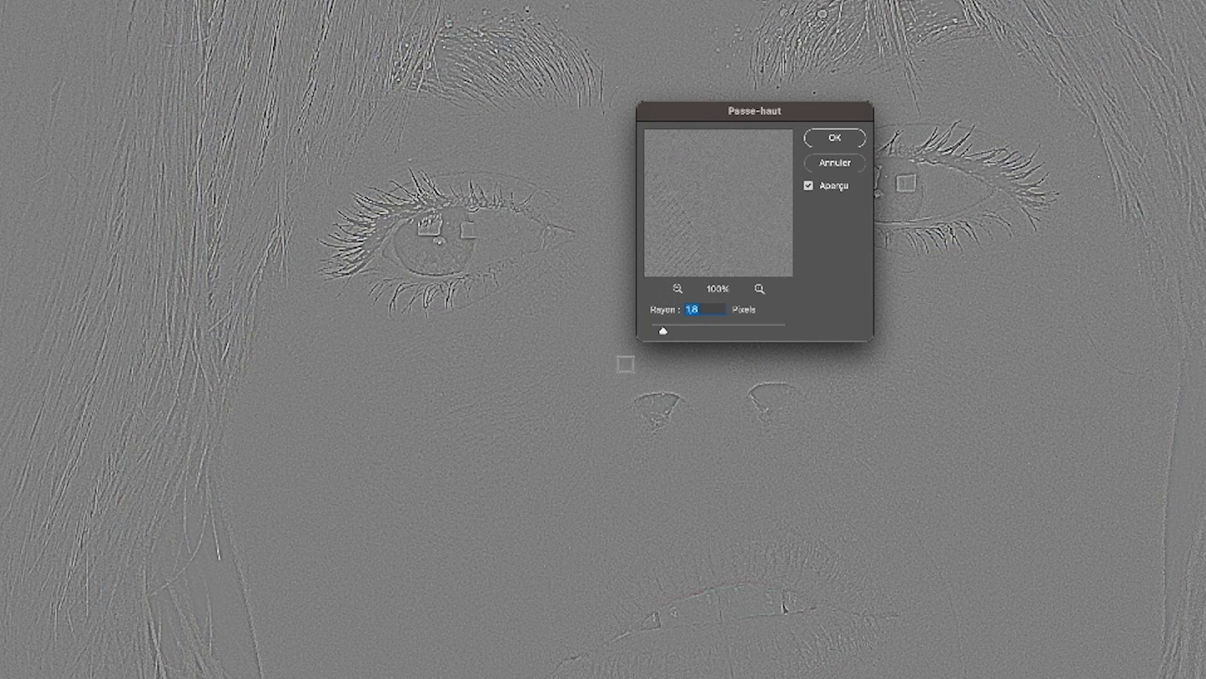
{"action": "key", "text": "Down"}
{"action": "key", "text": "Down"}
{"action": "key", "text": "Down"}
{"action": "key", "text": "Down"}
{"action": "key", "text": "Down"}
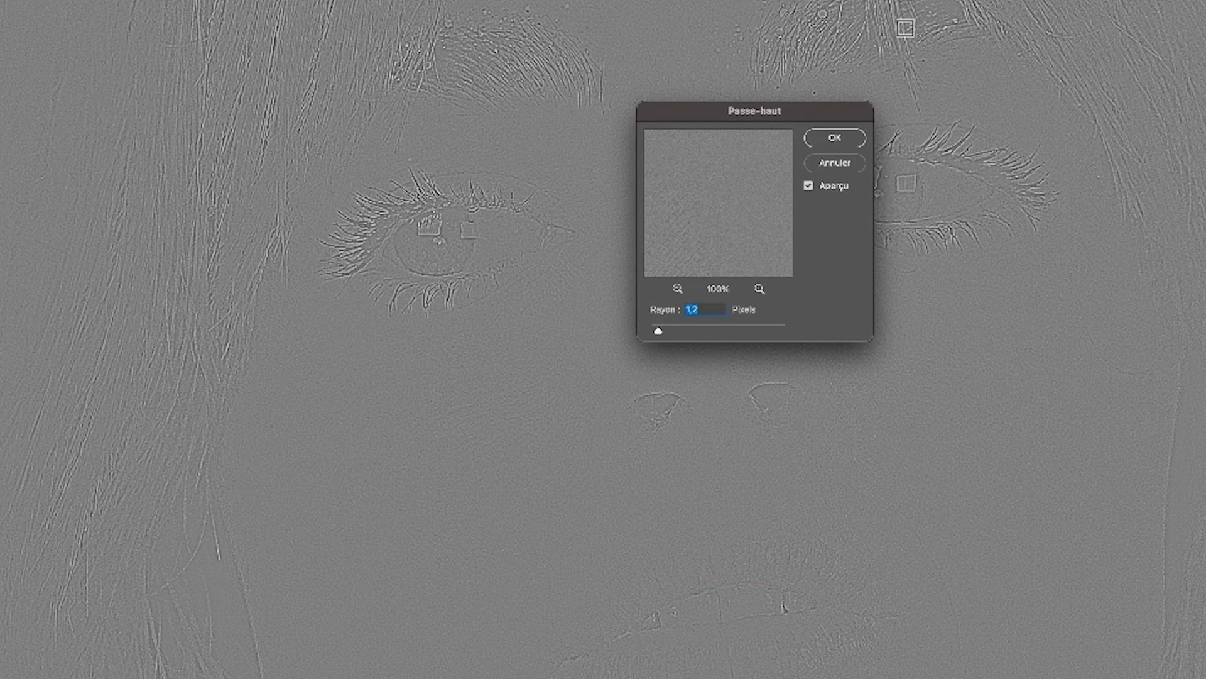
{"action": "key", "text": "Down"}
{"action": "key", "text": "Down"}
{"action": "left_click", "coordinate": [848, 139]}
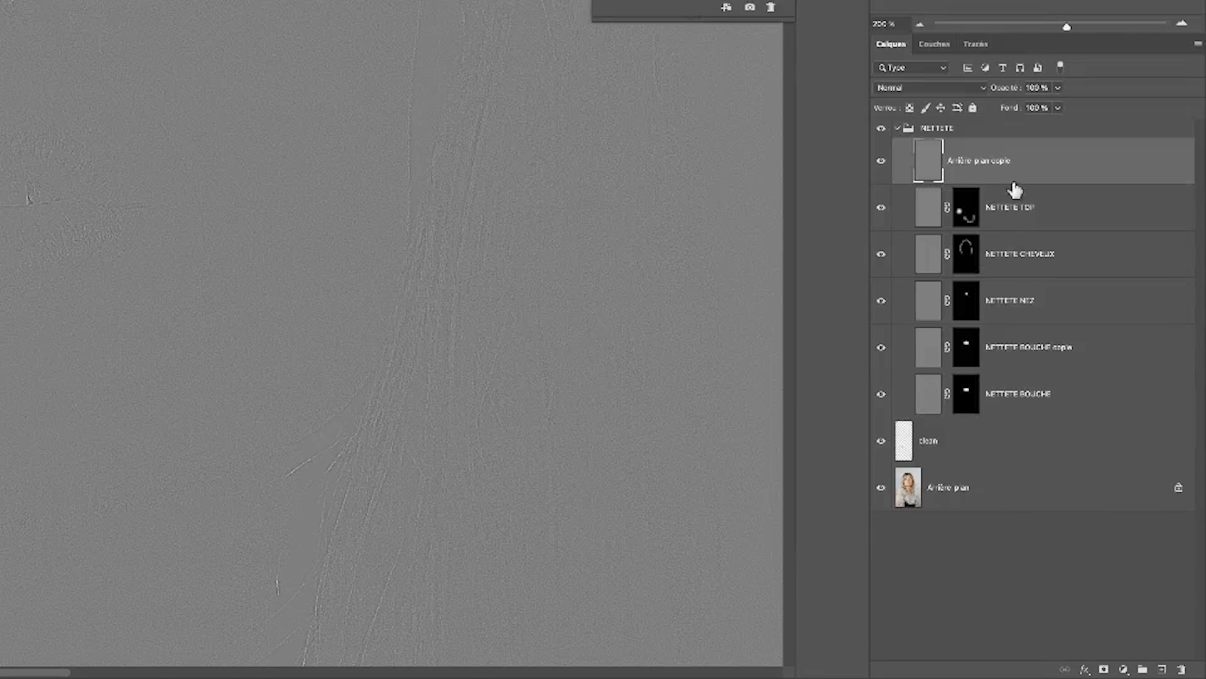
Rename the filtered copy NETTETE EYE and give it a black layer mask that hides all of it.
{"action": "double_click", "coordinate": [985, 161]}
{"action": "type", "text": "NETTETE EYE"}
{"action": "key", "text": "Return"}
{"action": "left_click", "coordinate": [1103, 668], "text": "alt"}
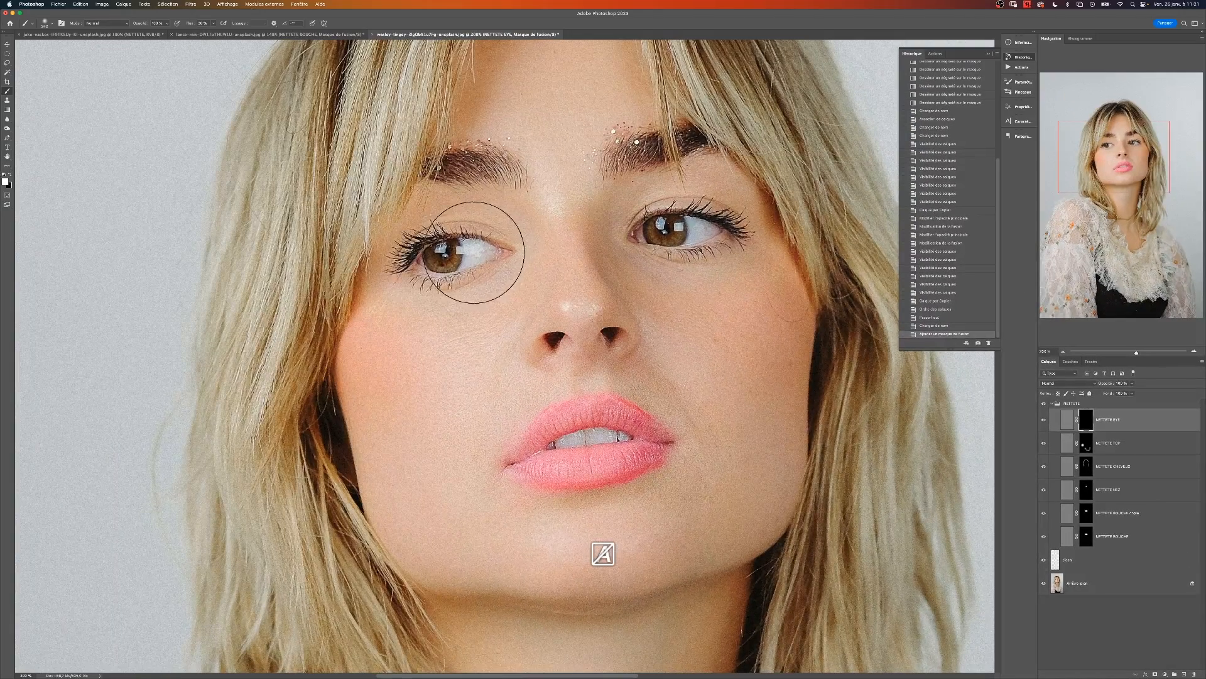
Paint white over both eyes on the NETTETE EYE mask and set the layer's blending mode to Incrustation.
{"action": "mouse_move", "coordinate": [498, 246]}
{"action": "left_mouse_down"}
{"action": "mouse_move", "coordinate": [418, 264]}
{"action": "mouse_move", "coordinate": [474, 249]}
{"action": "mouse_move", "coordinate": [448, 253]}
{"action": "left_mouse_up"}
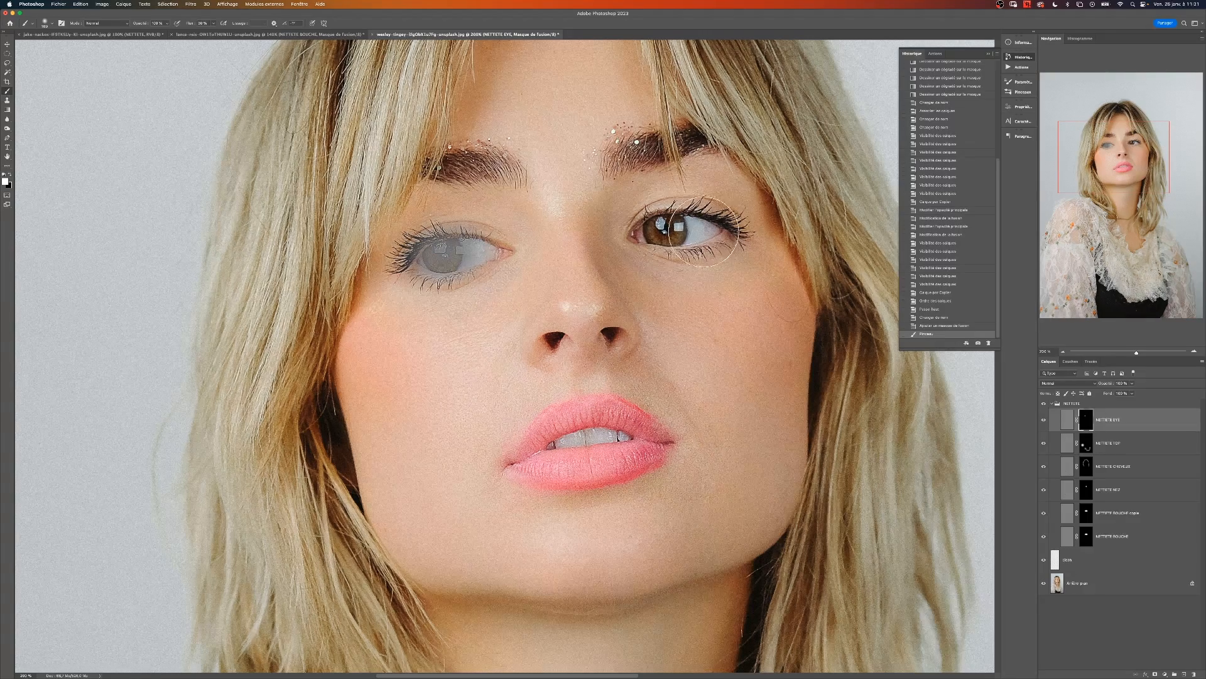
{"action": "left_click_drag", "start_coordinate": [704, 232], "coordinate": [670, 227]}
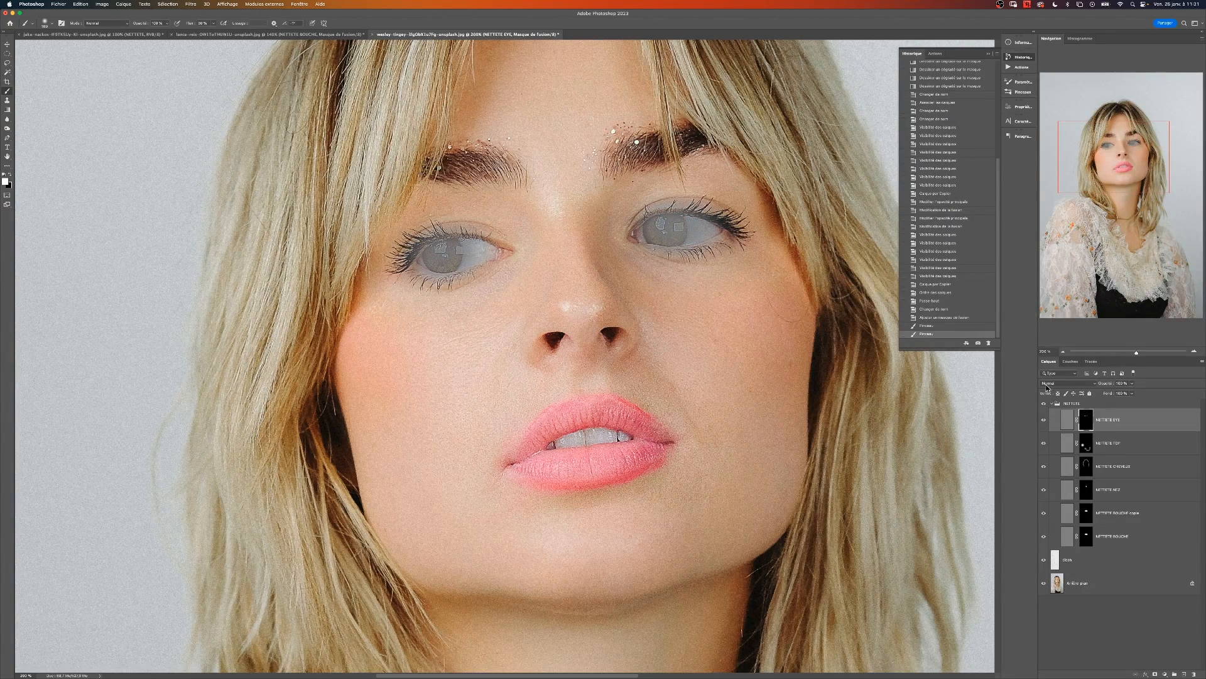
{"action": "left_click", "coordinate": [1062, 384]}
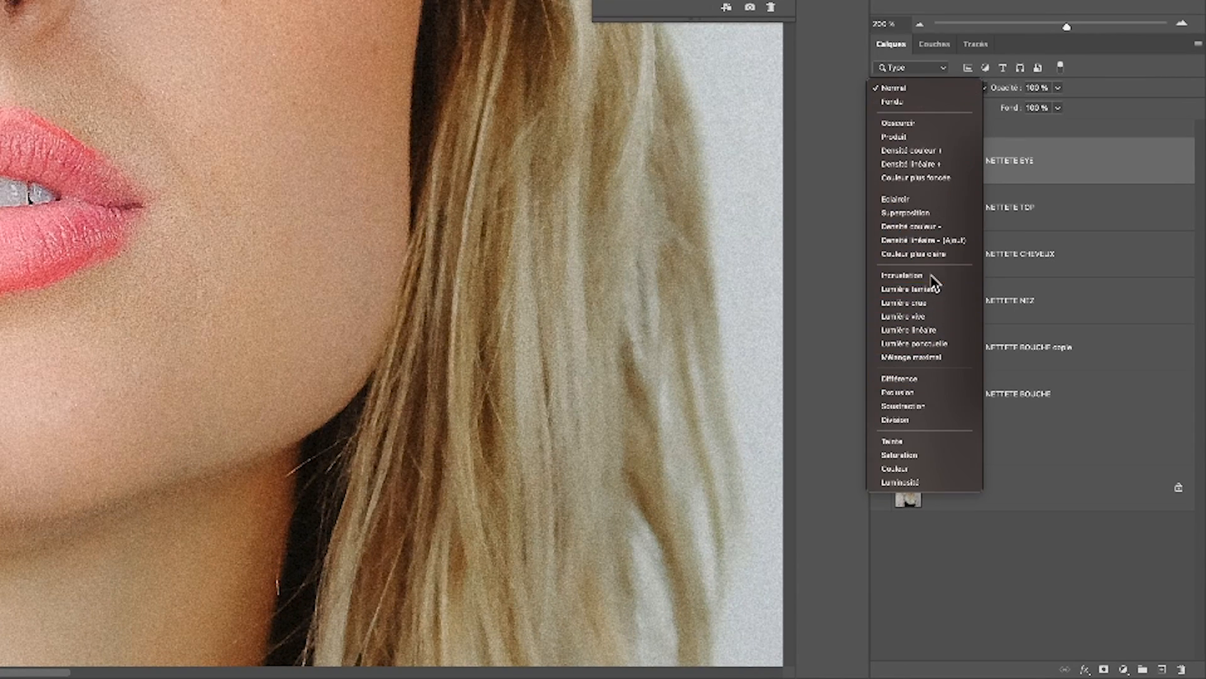
{"action": "left_click", "coordinate": [931, 276]}
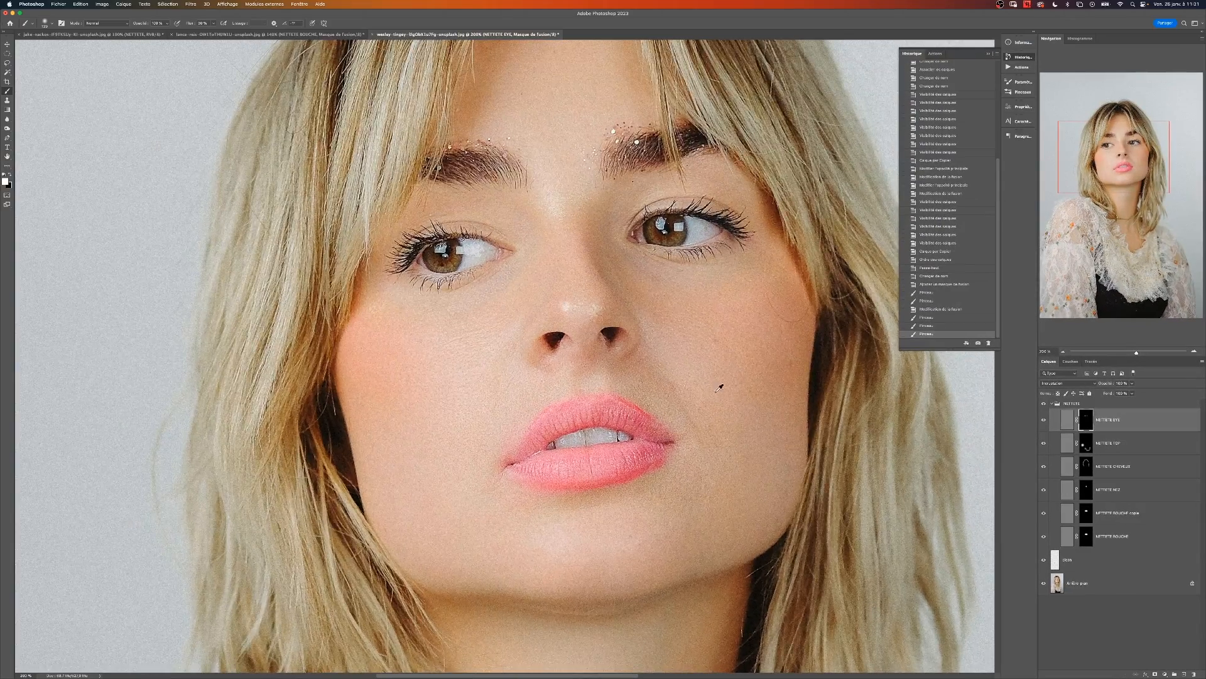
Compare the whole portrait at 100% zoom with the NETTETE group repeatedly hidden and shown.
{"action": "scroll", "coordinate": [251, 189], "scroll_direction": "down", "scroll_amount": 10}
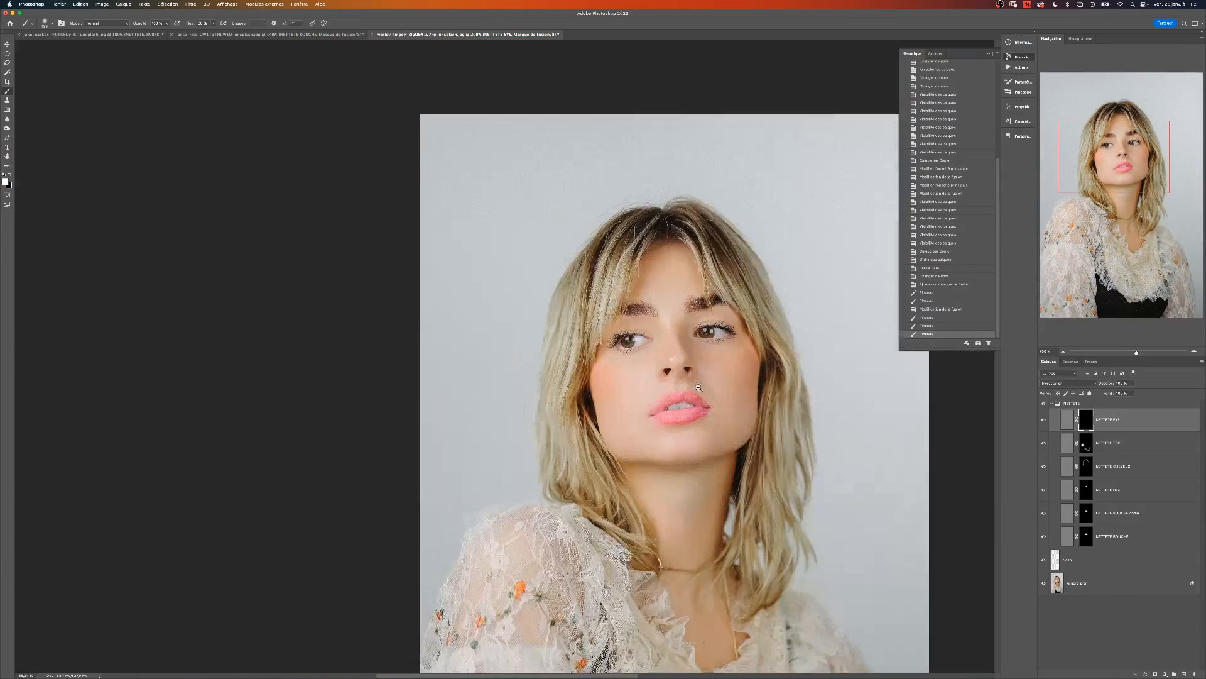
{"action": "left_click_drag", "start_coordinate": [741, 390], "coordinate": [606, 356]}
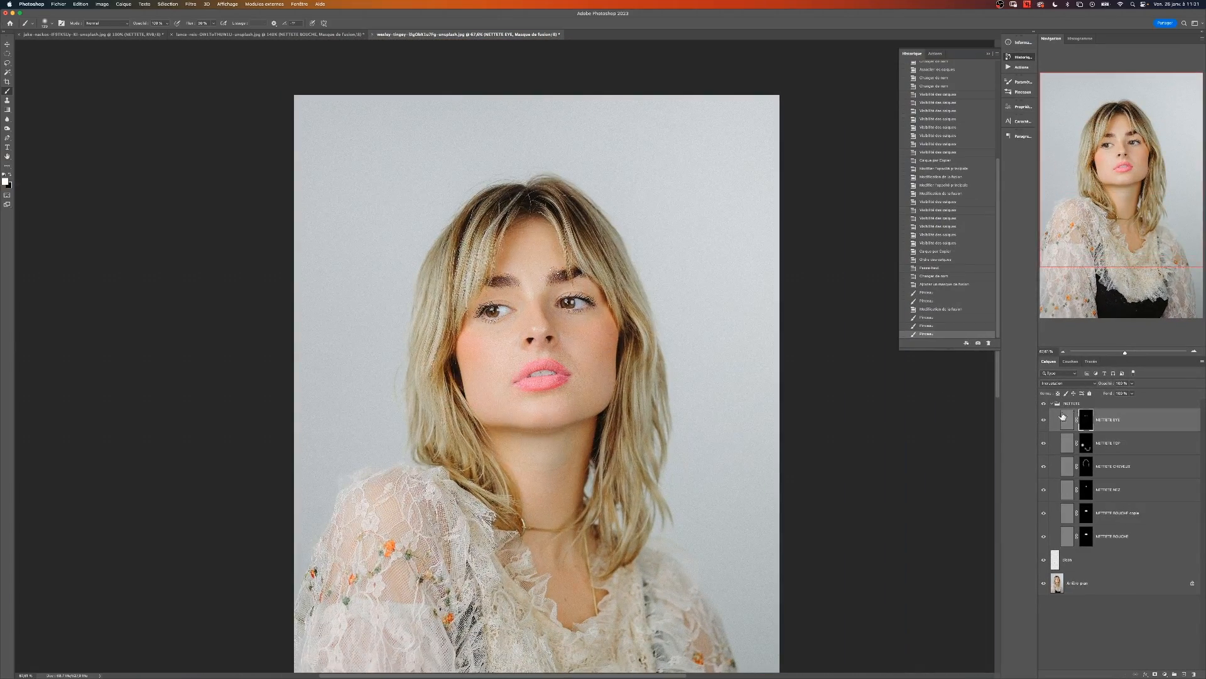
{"action": "key", "text": "super+1"}
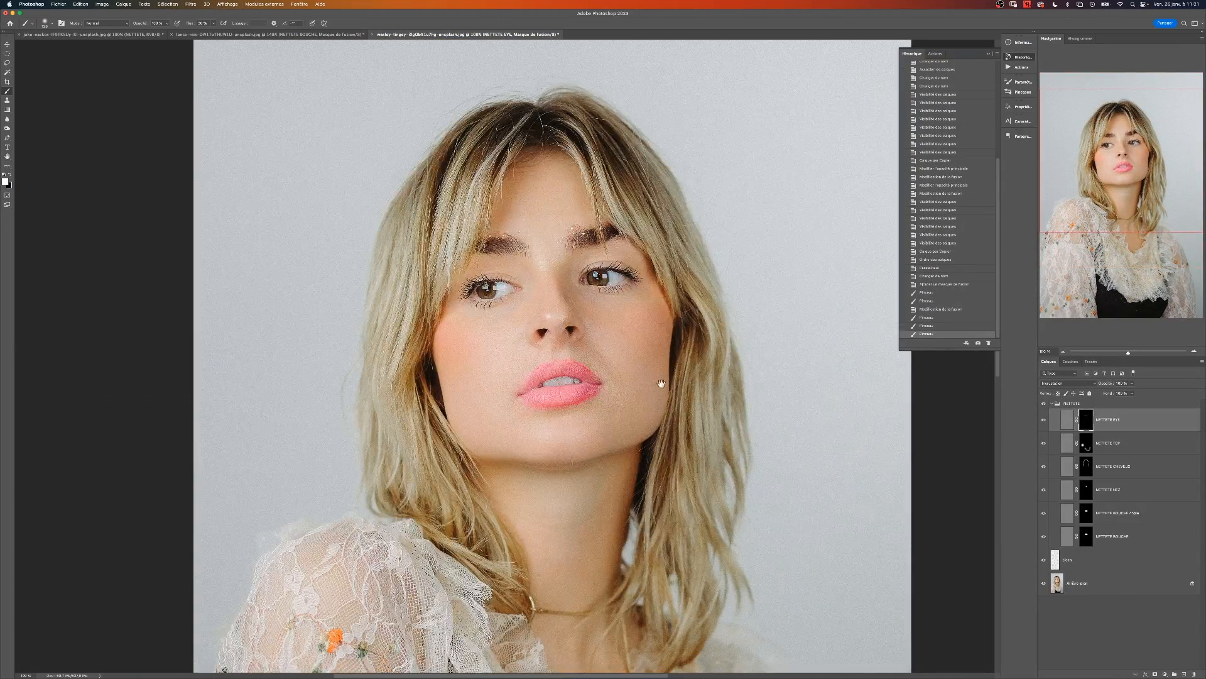
{"action": "left_click_drag", "start_coordinate": [662, 380], "coordinate": [606, 370]}
{"action": "left_click", "coordinate": [1044, 404]}
{"action": "left_click", "coordinate": [1045, 404]}
{"action": "left_click", "coordinate": [1045, 404]}
{"action": "left_click", "coordinate": [1045, 404]}
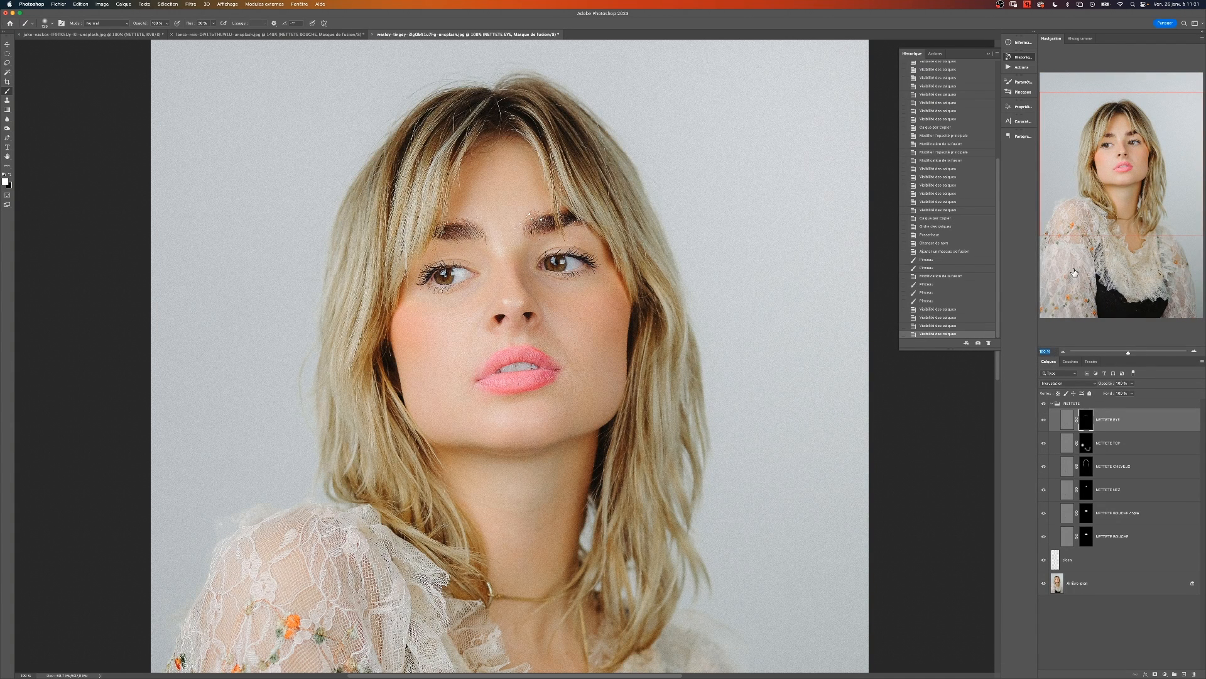
Compare the face at 200% zoom by toggling the NETTETE group's visibility, and return the view to 100%.
{"action": "key", "text": "Return"}
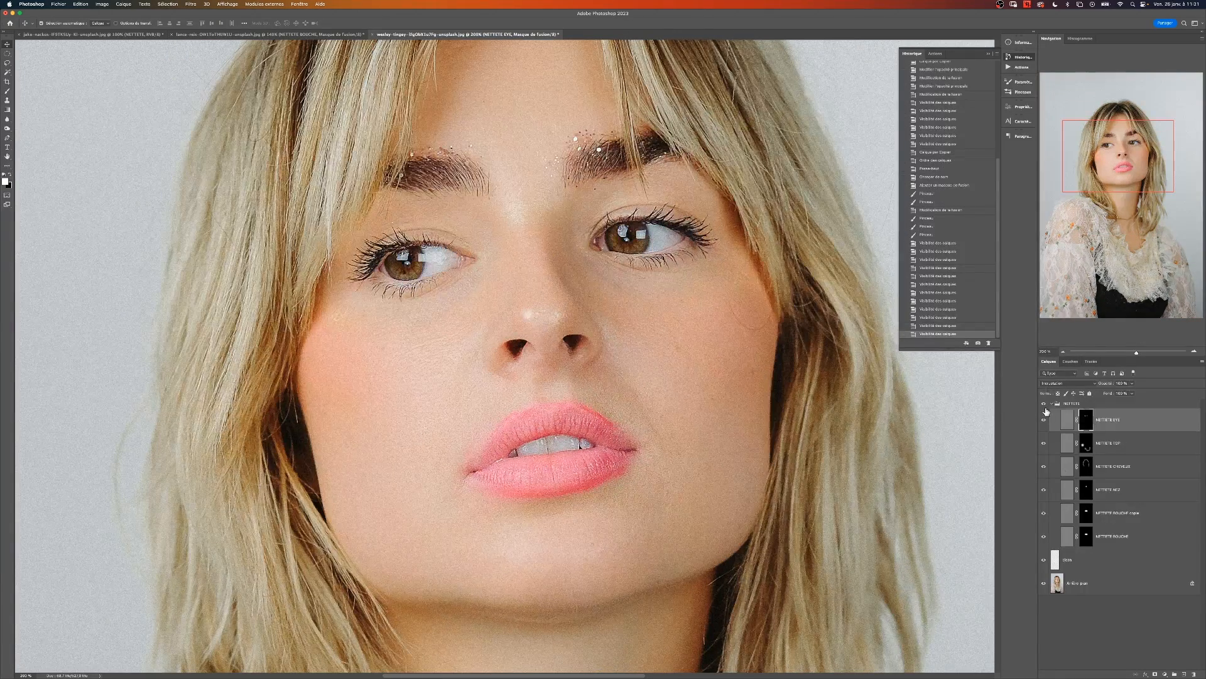
{"action": "left_click", "coordinate": [1045, 404]}
{"action": "left_click", "coordinate": [1044, 404]}
{"action": "left_click", "coordinate": [1044, 404]}
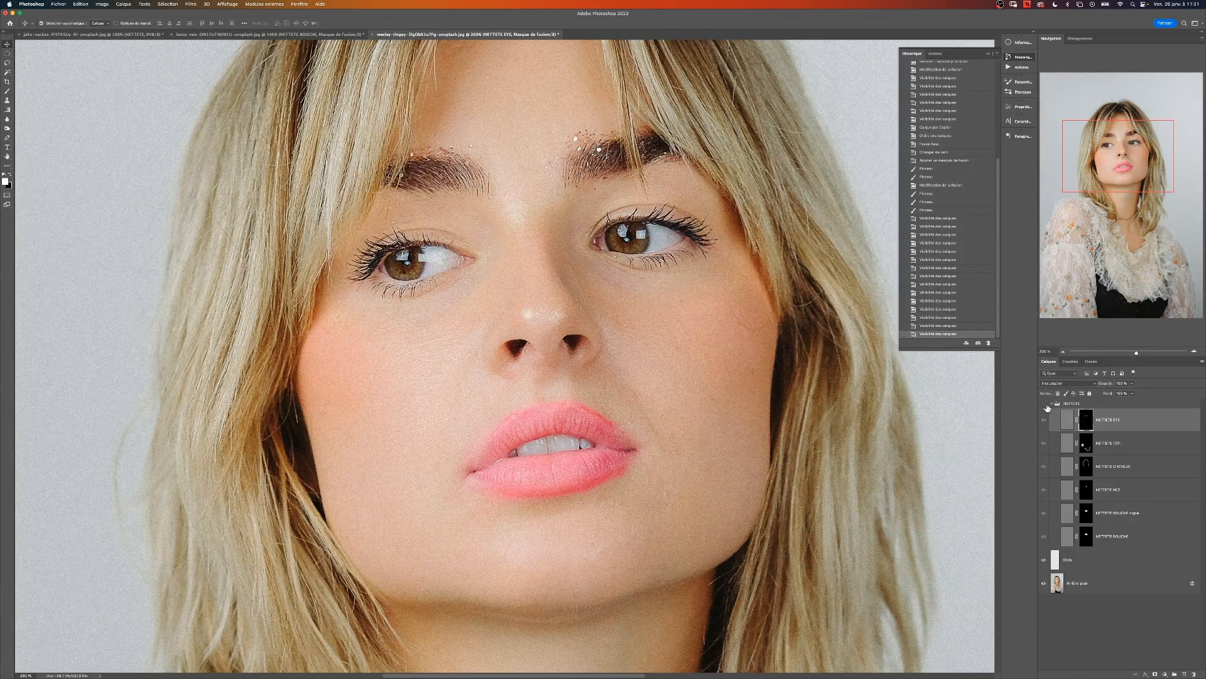
{"action": "left_click", "coordinate": [1045, 405]}
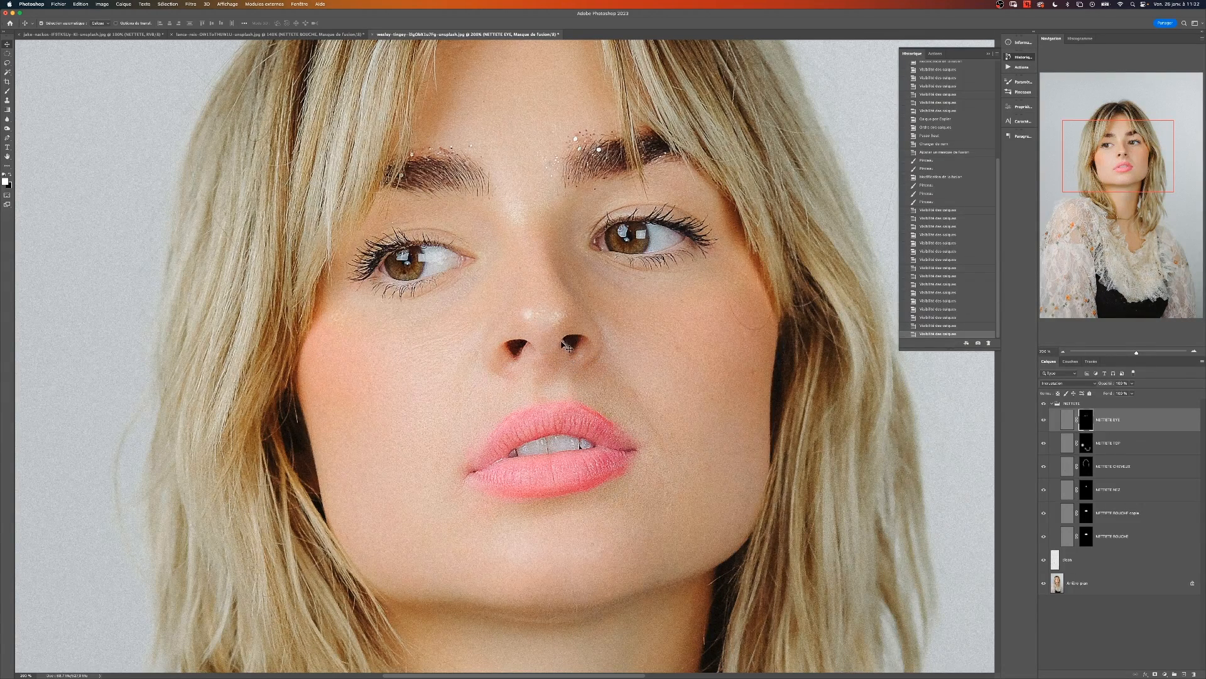
{"action": "left_click", "coordinate": [1043, 404]}
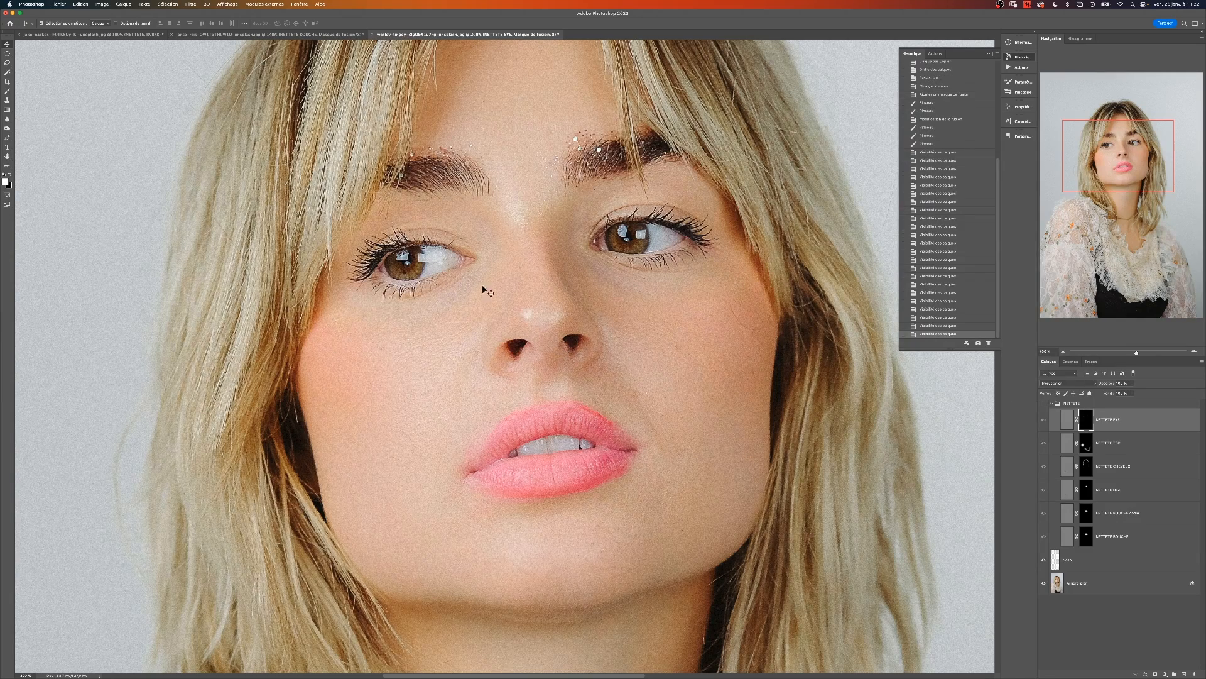
{"action": "left_click", "coordinate": [1044, 404]}
{"action": "left_click_drag", "start_coordinate": [1136, 352], "coordinate": [1127, 353]}
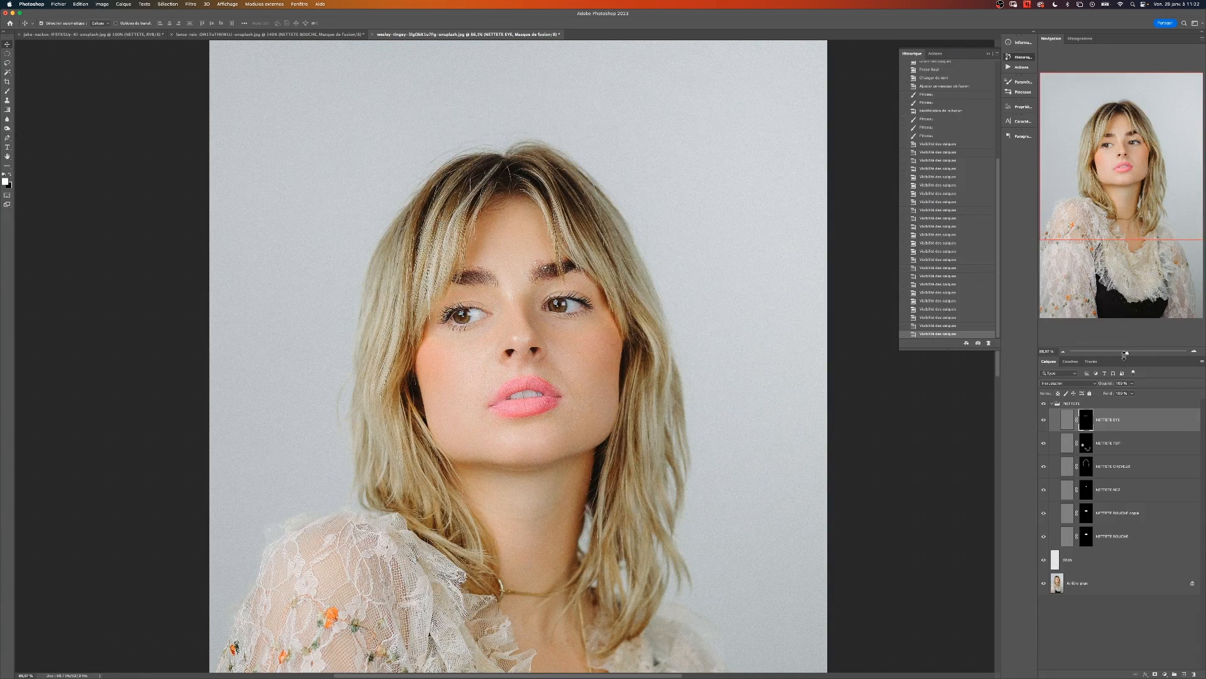
{"action": "left_click", "coordinate": [1056, 352]}
{"action": "key", "text": "Return"}
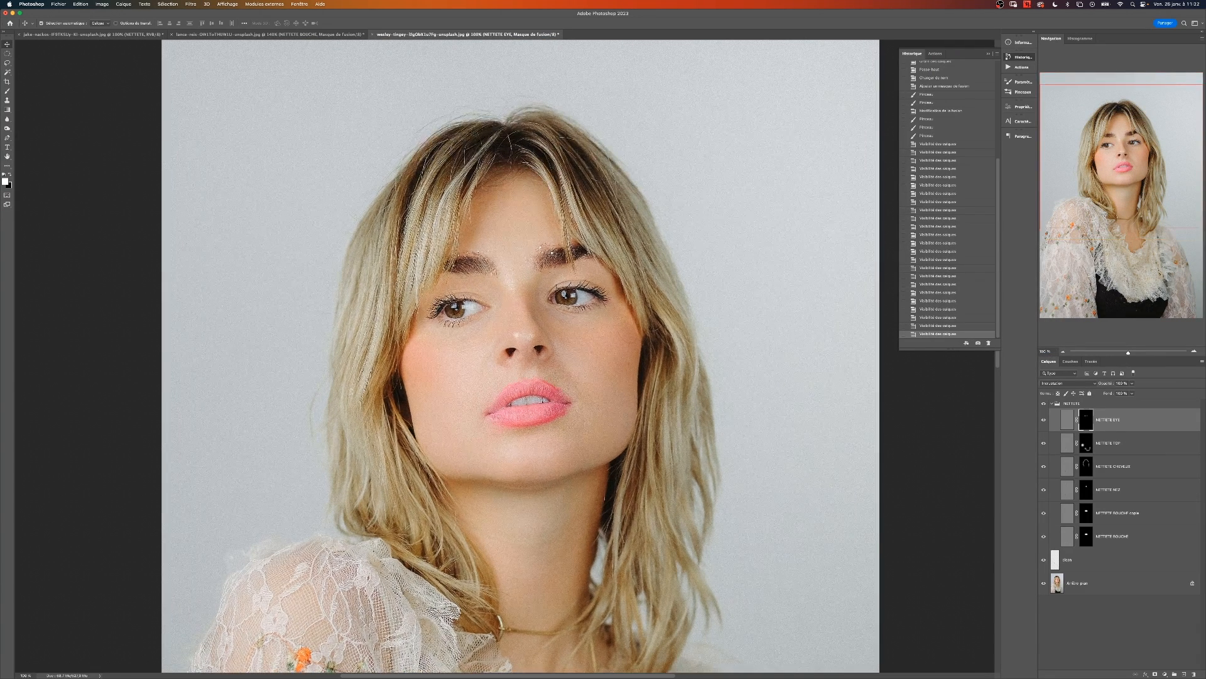